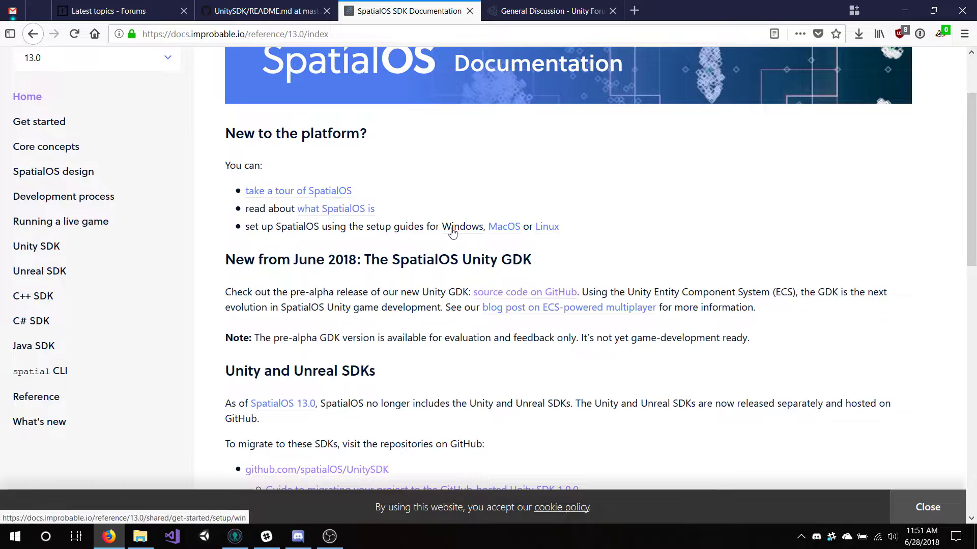
- Open the Windows setup guide in the SpatialOS documentation and download the SpatialOS installer
{"action": "left_click", "coordinate": [452, 229]}
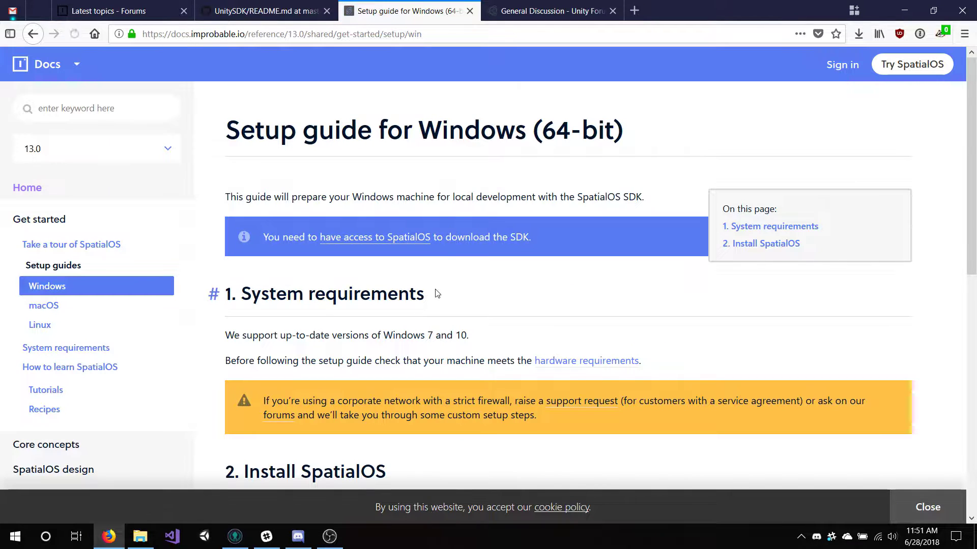
{"action": "scroll", "coordinate": [435, 293], "scroll_direction": "down", "scroll_amount": 1}
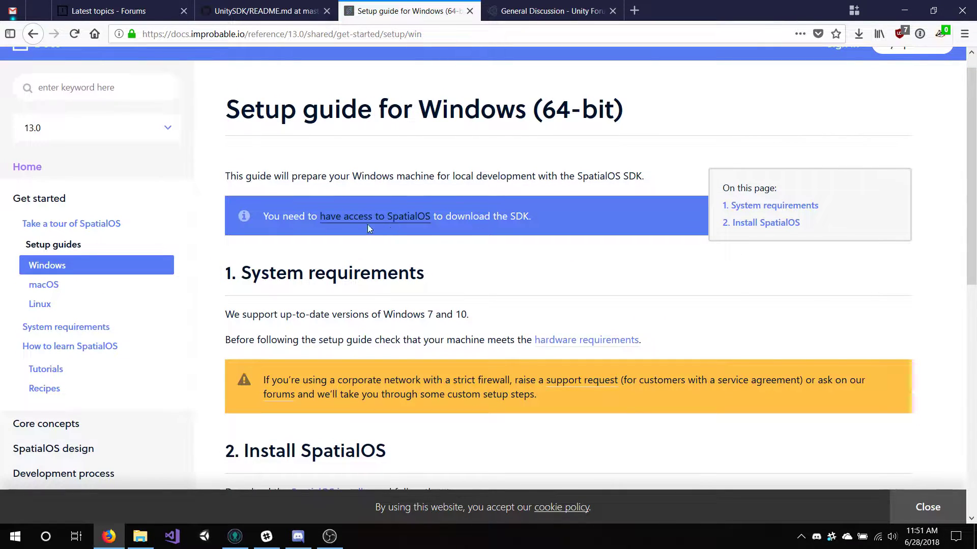
{"action": "scroll", "coordinate": [488, 217], "scroll_direction": "down", "scroll_amount": 3}
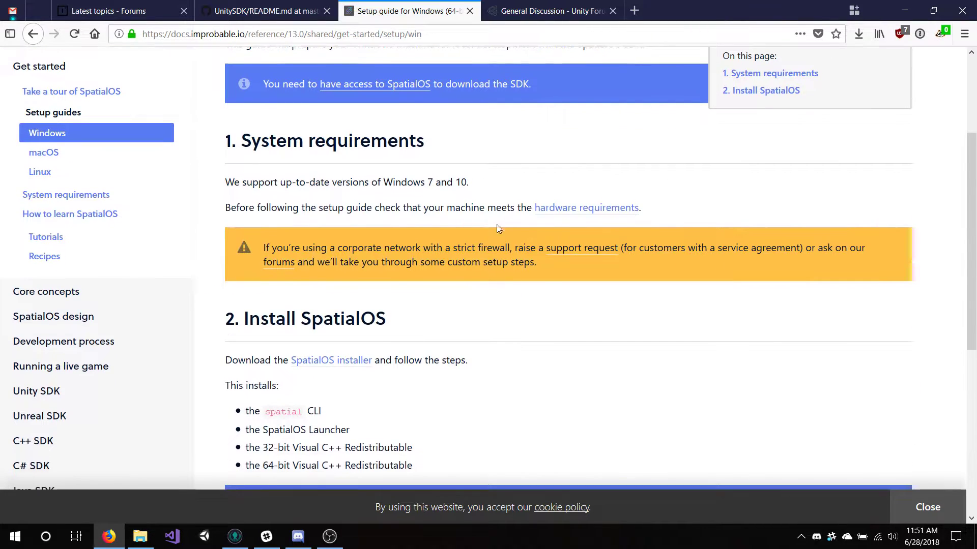
{"action": "scroll", "coordinate": [545, 273], "scroll_direction": "down", "scroll_amount": 3}
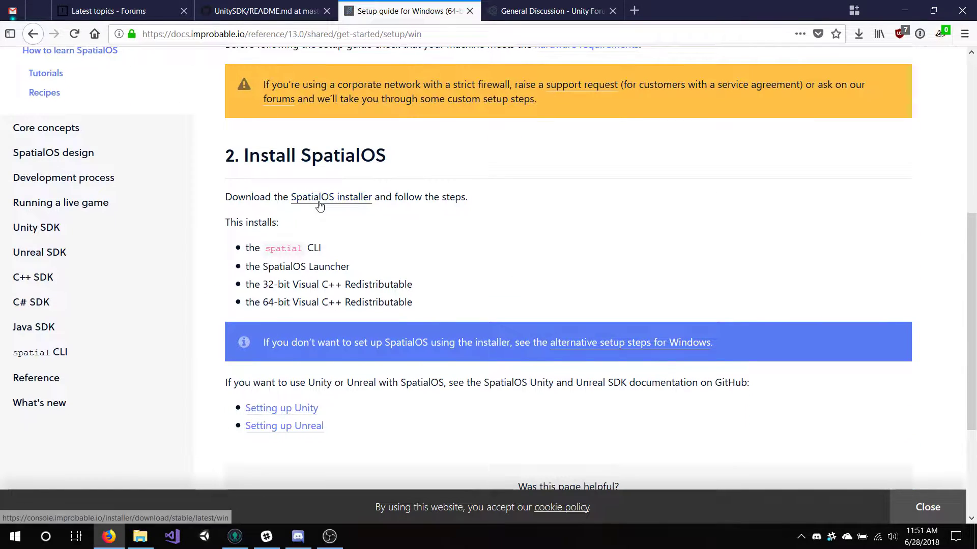
{"action": "left_click", "coordinate": [321, 204]}
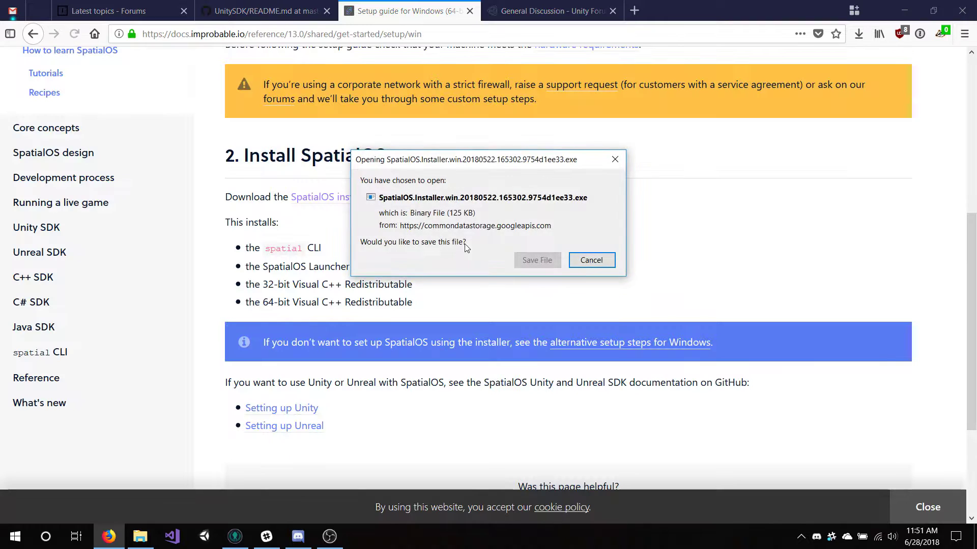
{"action": "left_click", "coordinate": [529, 262]}
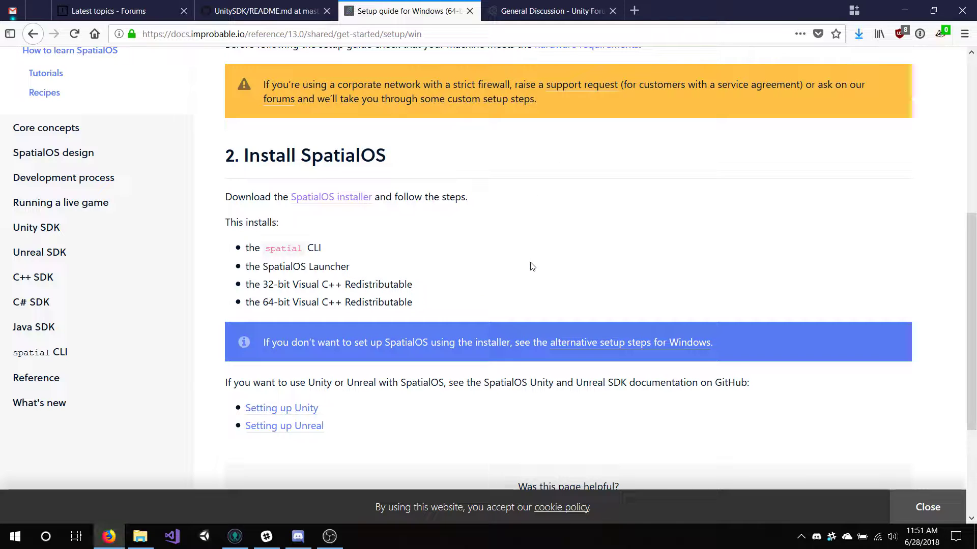
- Run the downloaded SpatialOS installer, accept the license agreement and install the spatial CLI into the default folder
{"action": "left_click", "coordinate": [860, 33]}
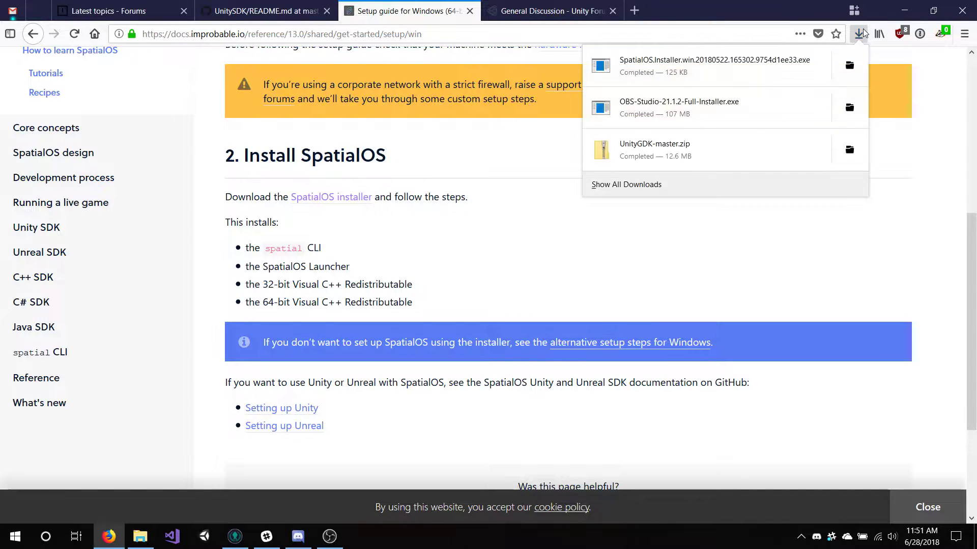
{"action": "left_click", "coordinate": [803, 71]}
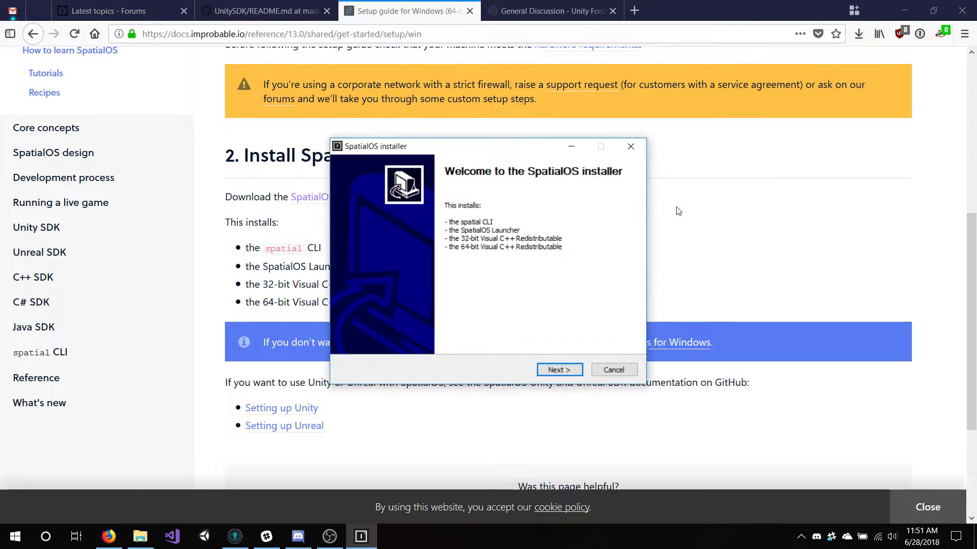
{"action": "left_click", "coordinate": [545, 370]}
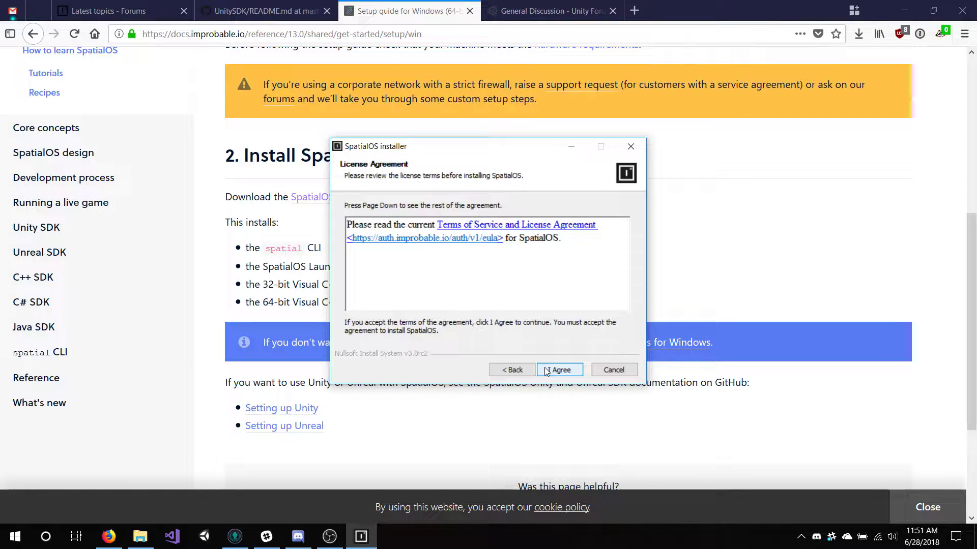
{"action": "left_click", "coordinate": [546, 370]}
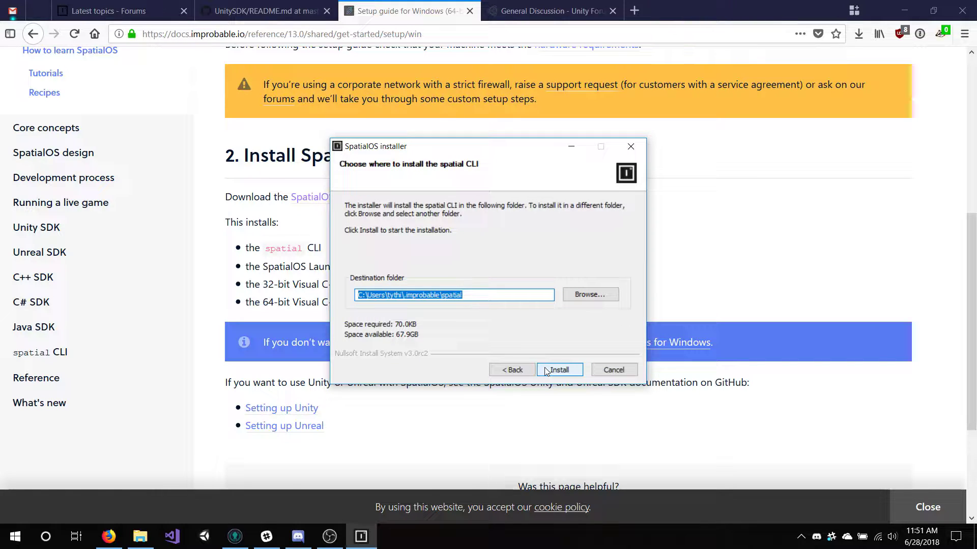
{"action": "left_click", "coordinate": [545, 369]}
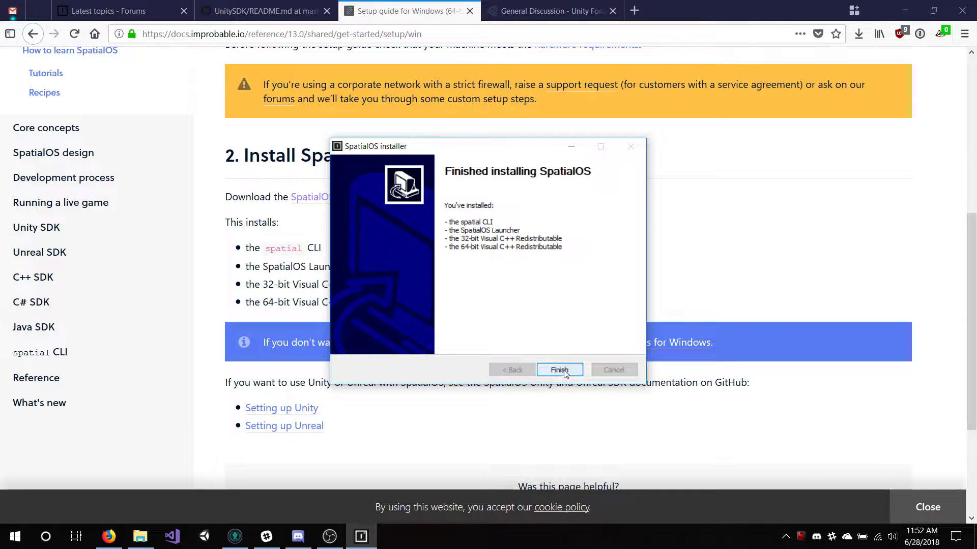
{"action": "left_click", "coordinate": [563, 371]}
- Search for Windows PowerShell on the computer and launch it
{"action": "key", "text": "super"}
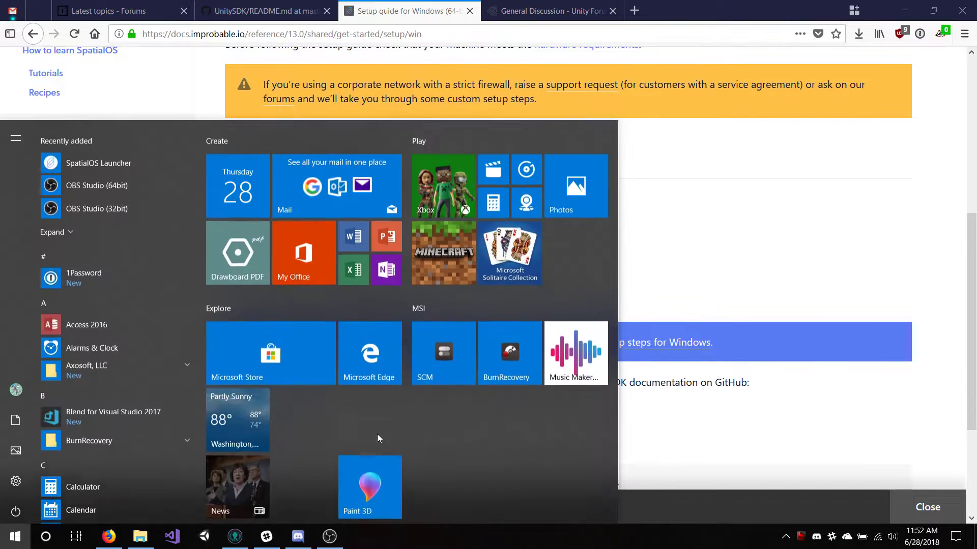
{"action": "type", "text": "power"}
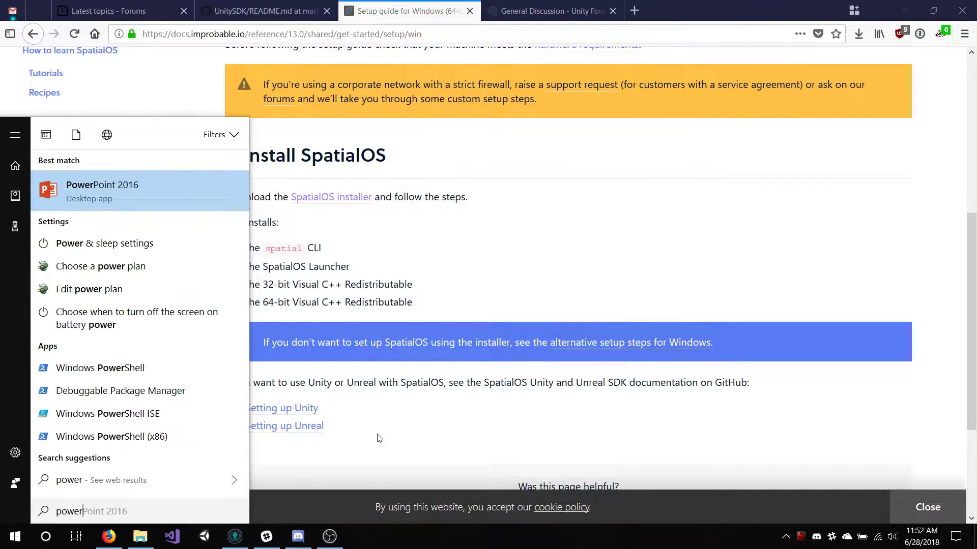
{"action": "type", "text": "shed"}
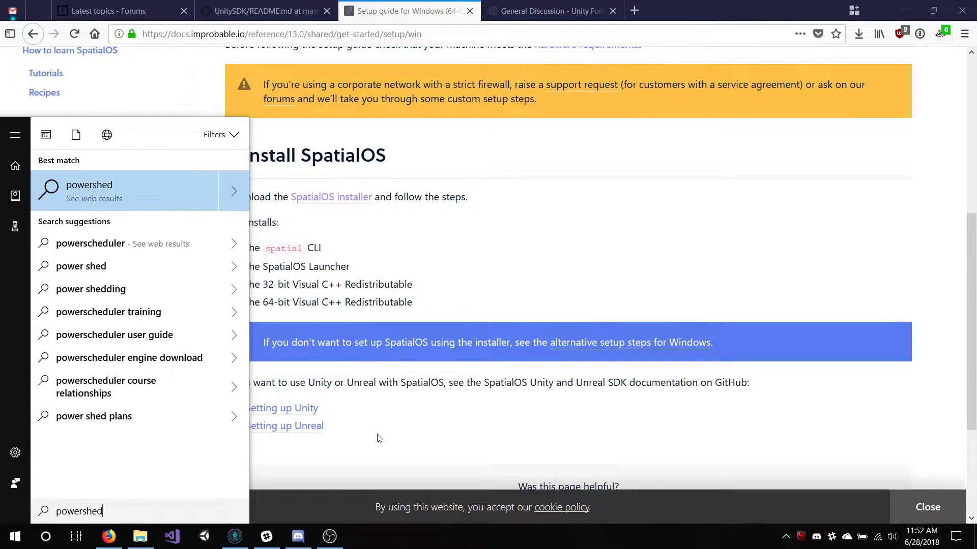
{"action": "key", "text": "BackSpace"}
{"action": "key", "text": "Return"}
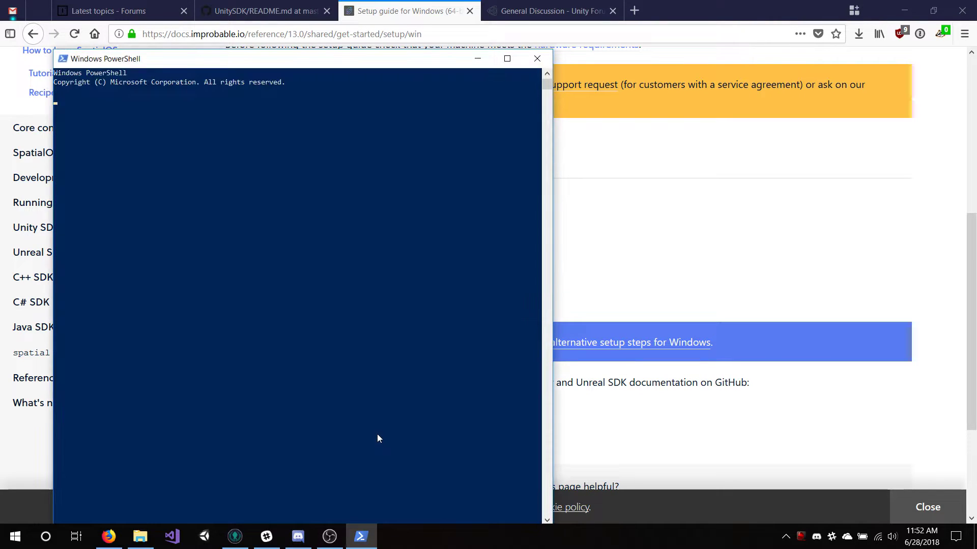
- Run spatial update in PowerShell and allow spatial.exe through the firewall on public networks
{"action": "type", "text": "spatialk update"}
{"action": "key", "text": "Return"}
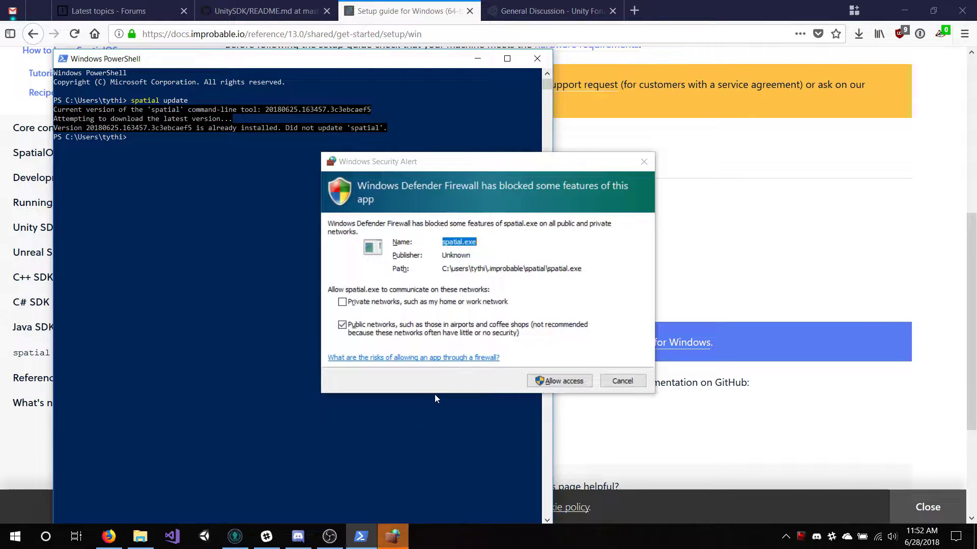
{"action": "left_click", "coordinate": [554, 383]}
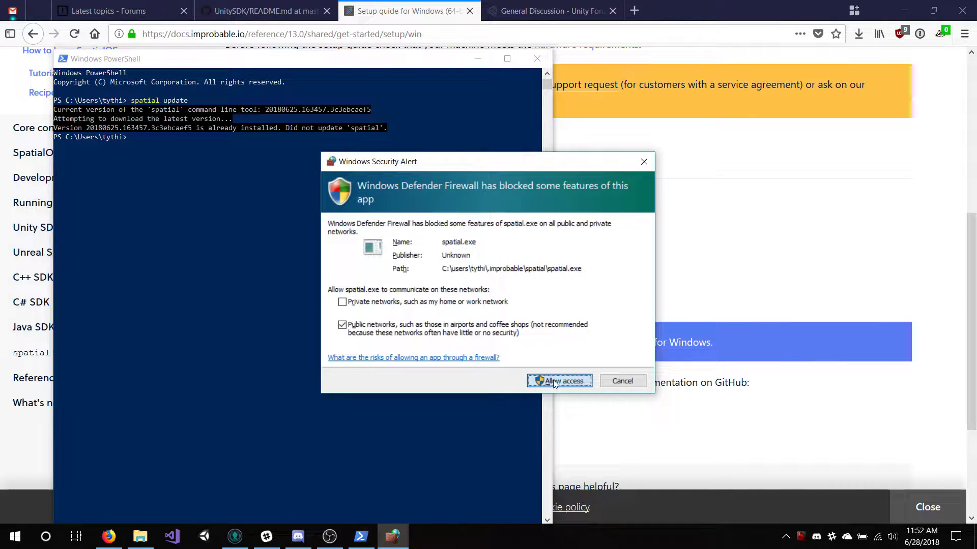
{"action": "left_click", "coordinate": [554, 383]}
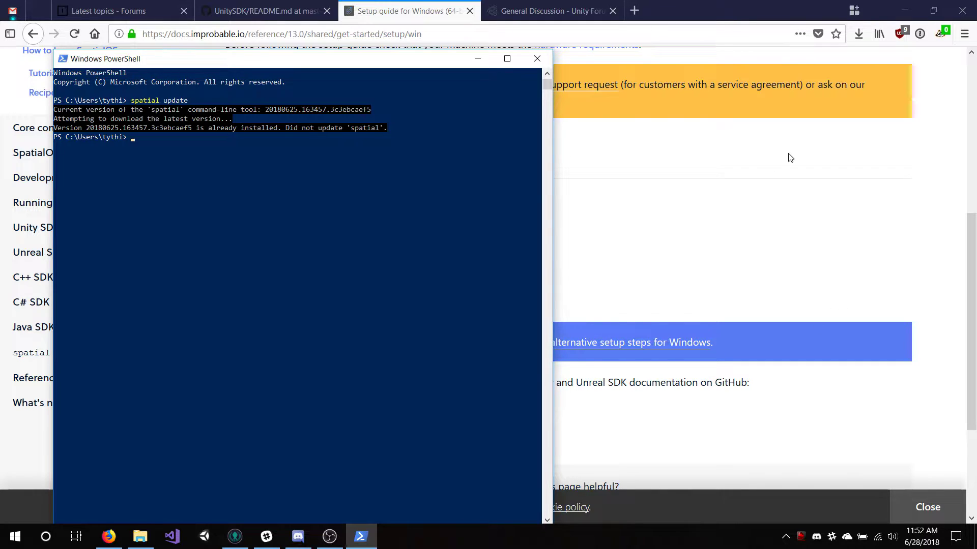
- Return to the browser, open the Setting up Unity guide and read through its Unity setup instructions
{"action": "left_click", "coordinate": [761, 203]}
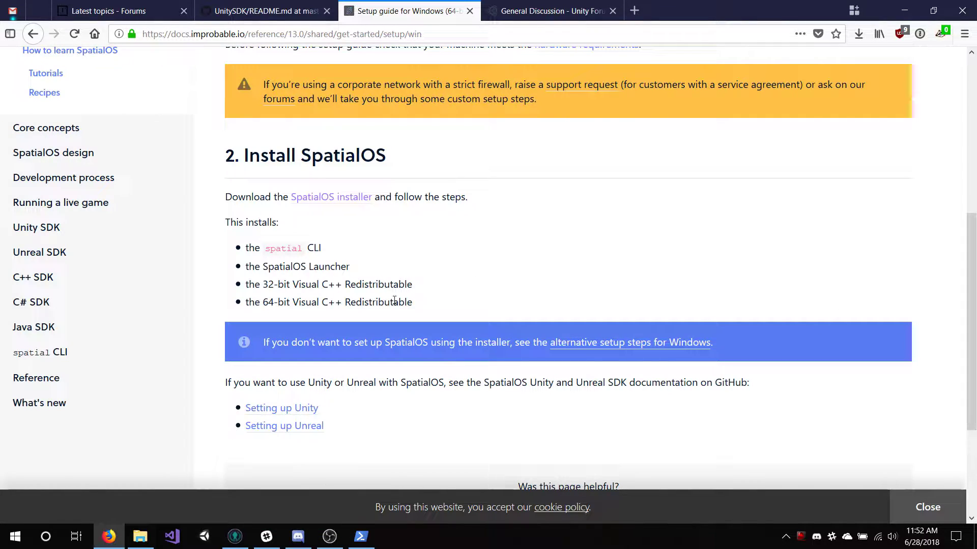
{"action": "left_click", "coordinate": [301, 408]}
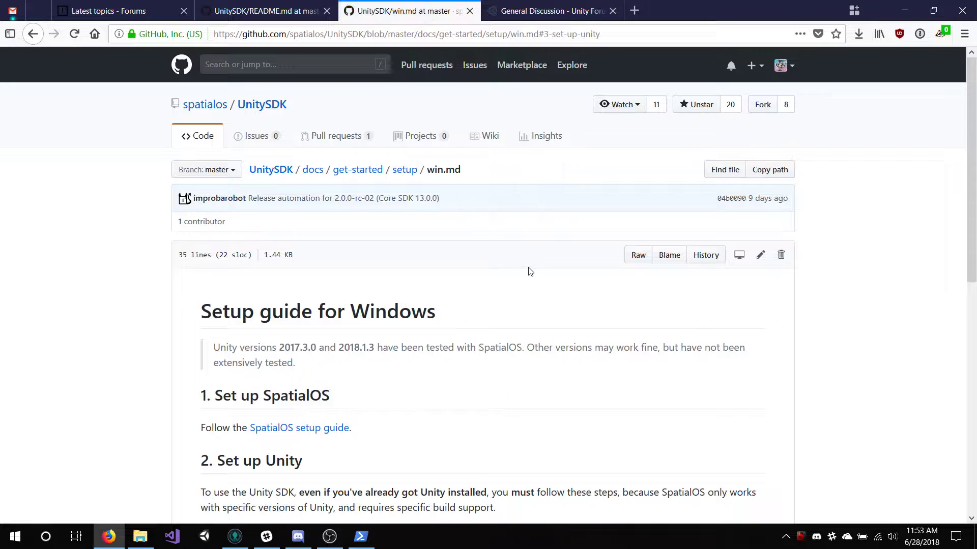
{"action": "scroll", "coordinate": [529, 271], "scroll_direction": "down", "scroll_amount": 4}
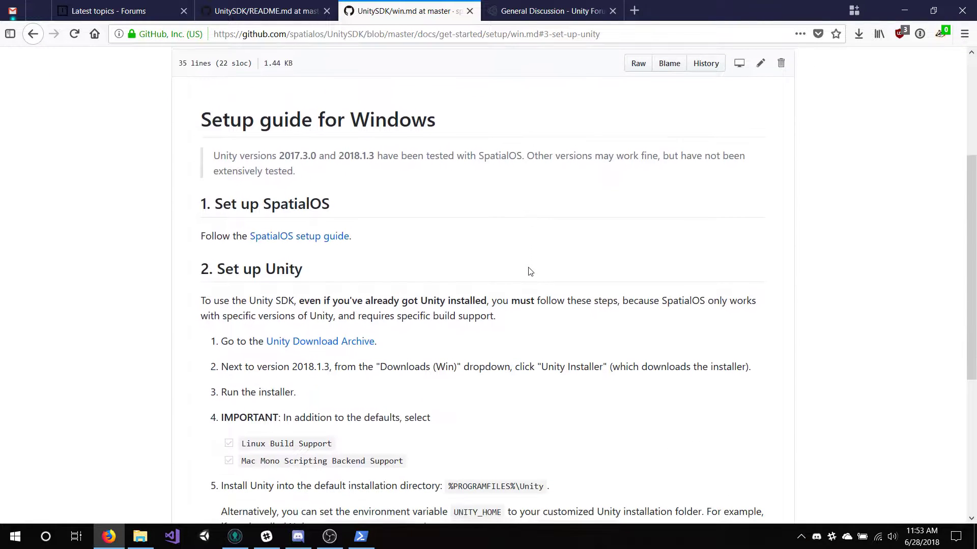
{"action": "scroll", "coordinate": [529, 271], "scroll_direction": "down", "scroll_amount": 1}
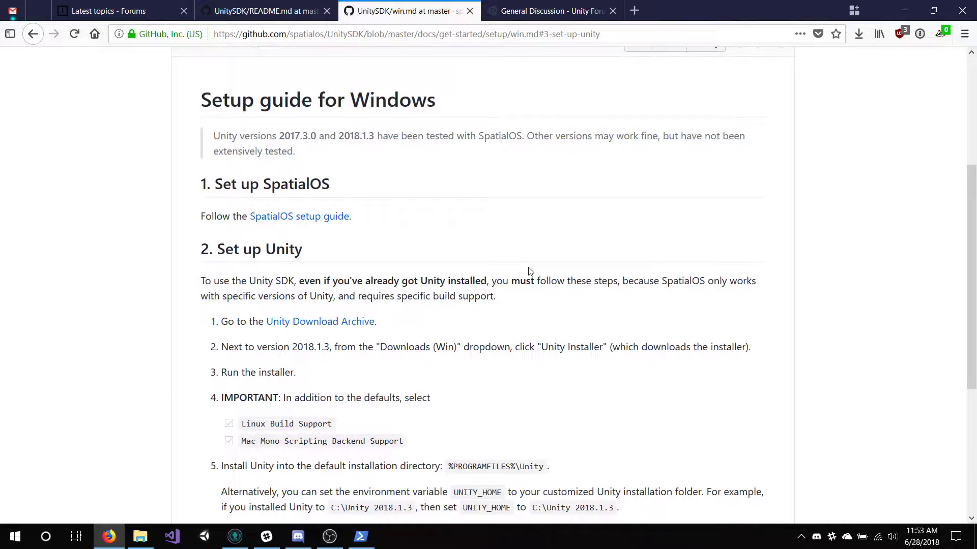
{"action": "scroll", "coordinate": [530, 272], "scroll_direction": "down", "scroll_amount": 3}
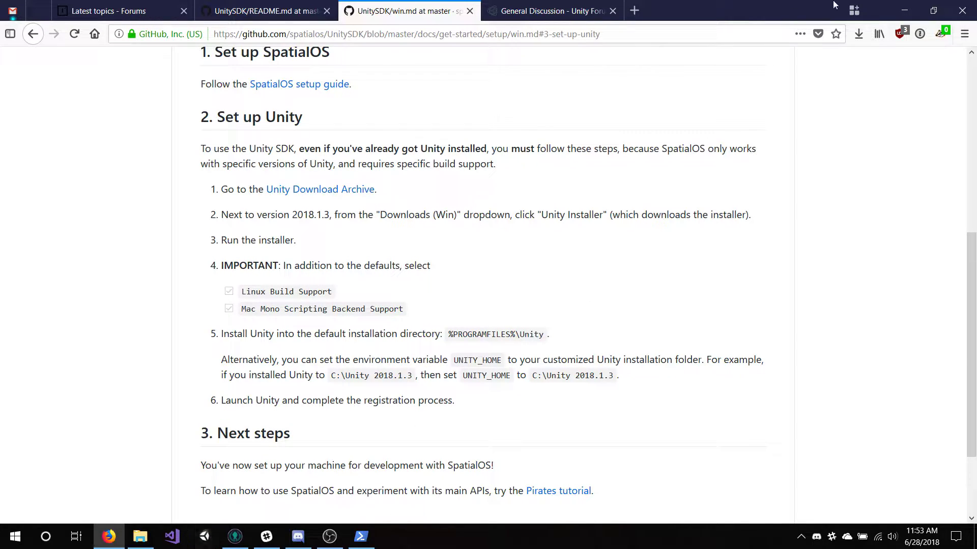
- Minimize all open windows to show the desktop
{"action": "left_click", "coordinate": [900, 1]}
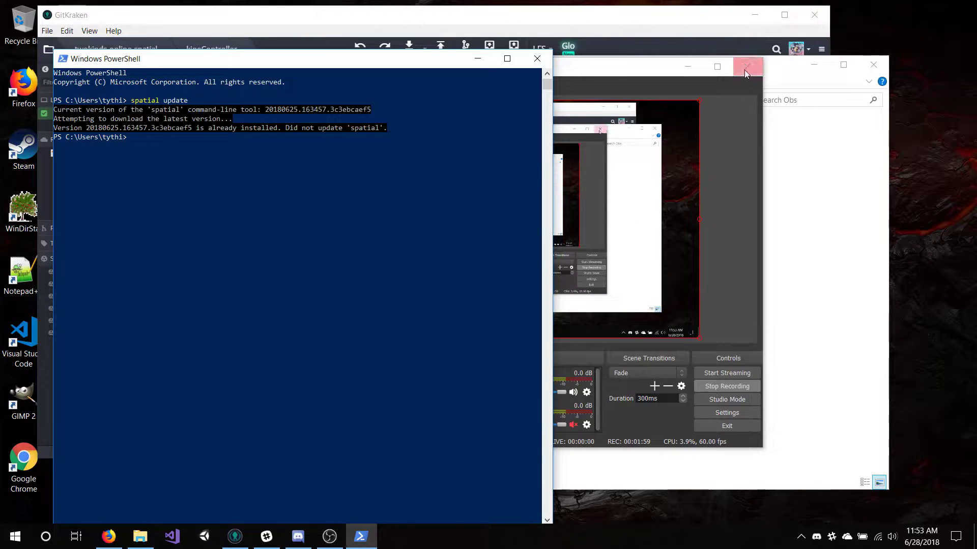
{"action": "left_click", "coordinate": [756, 15]}
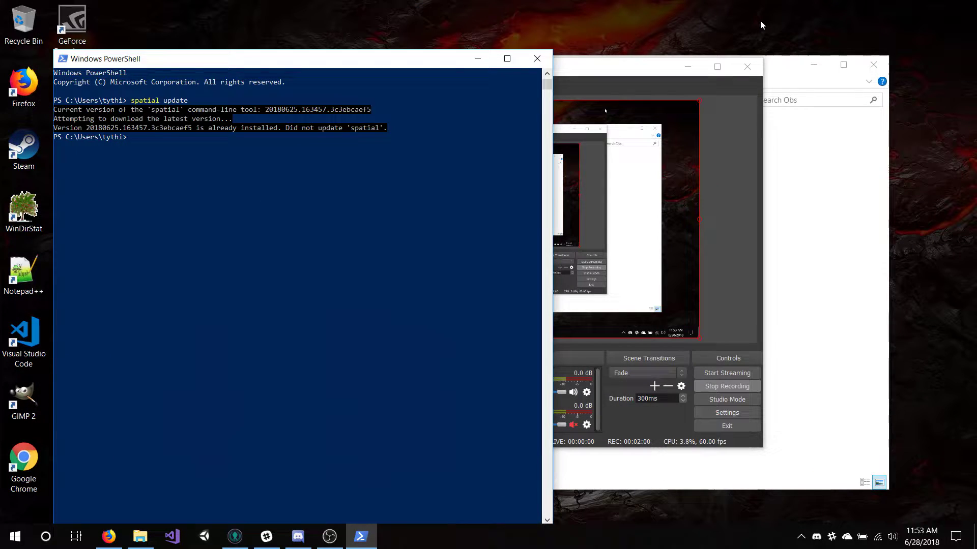
{"action": "left_click", "coordinate": [810, 62]}
{"action": "left_click", "coordinate": [688, 70]}
{"action": "left_click", "coordinate": [689, 70]}
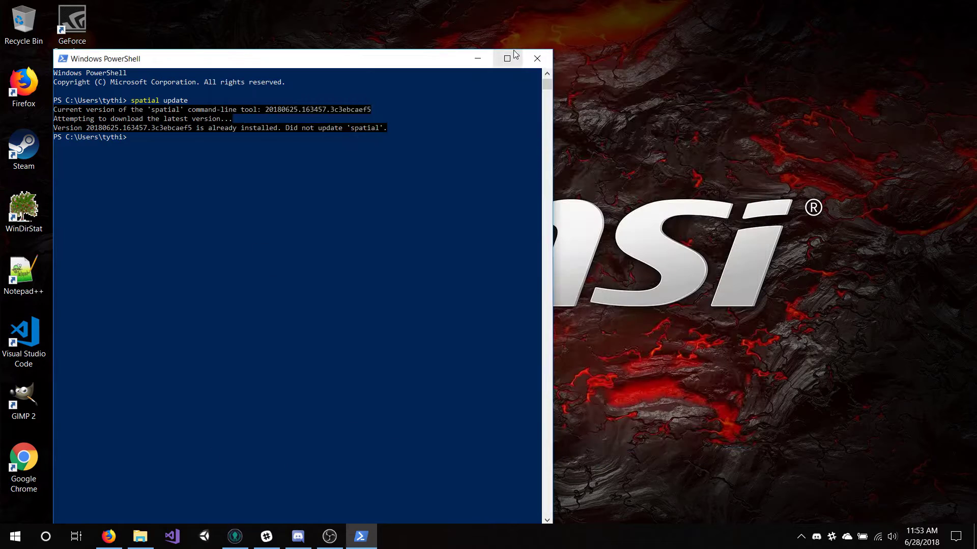
{"action": "left_click", "coordinate": [487, 59]}
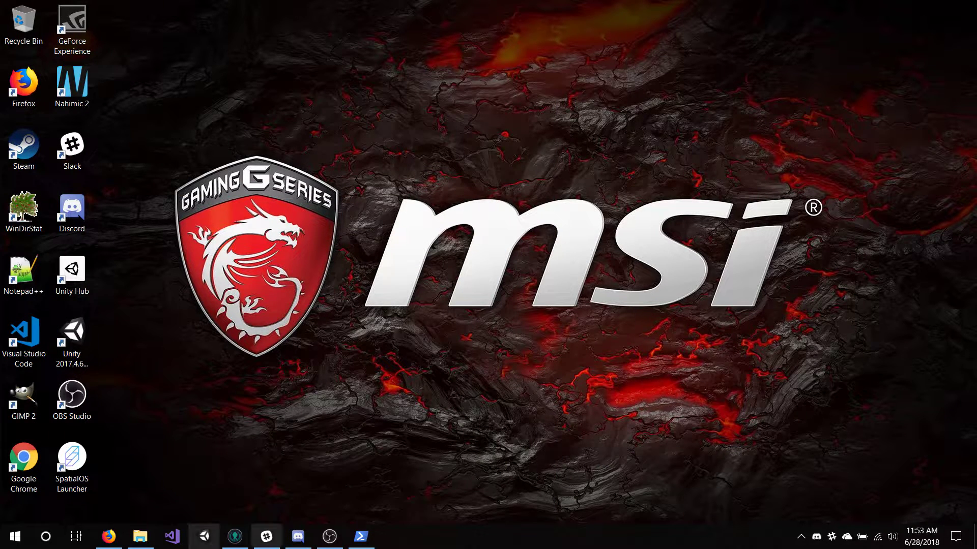
- Switch to File Explorer and open the Unity editor folder D:\Program Files\Unity Editors\2017.4.6f1\Editor
{"action": "left_click", "coordinate": [109, 537]}
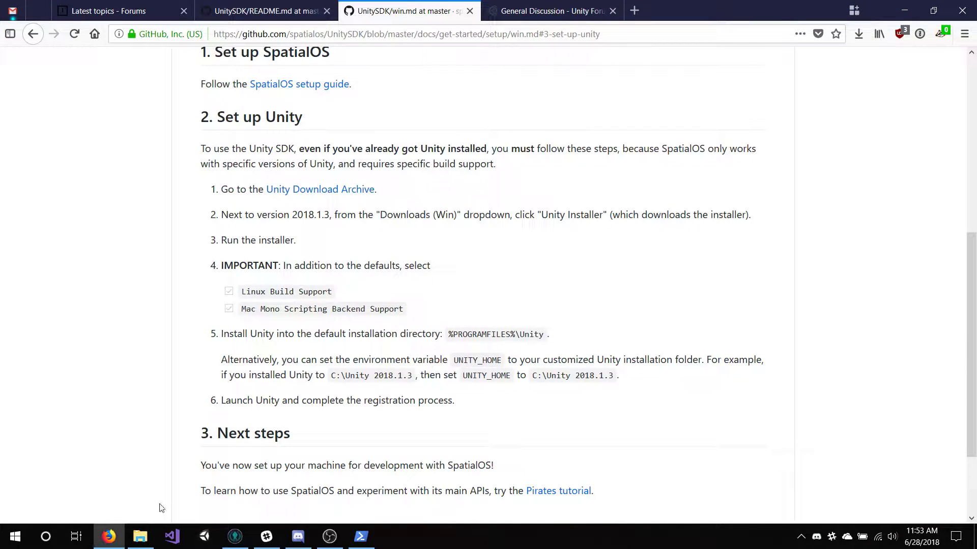
{"action": "left_click", "coordinate": [140, 536]}
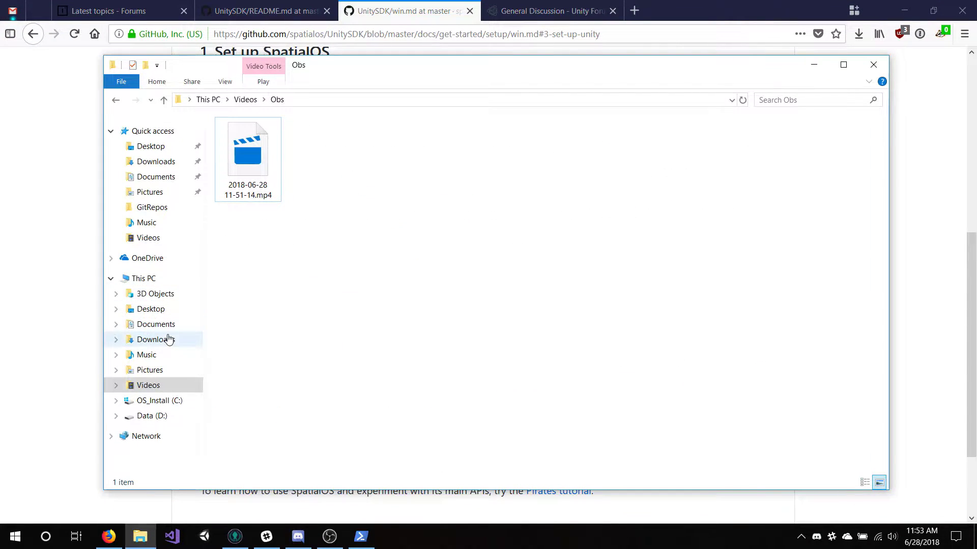
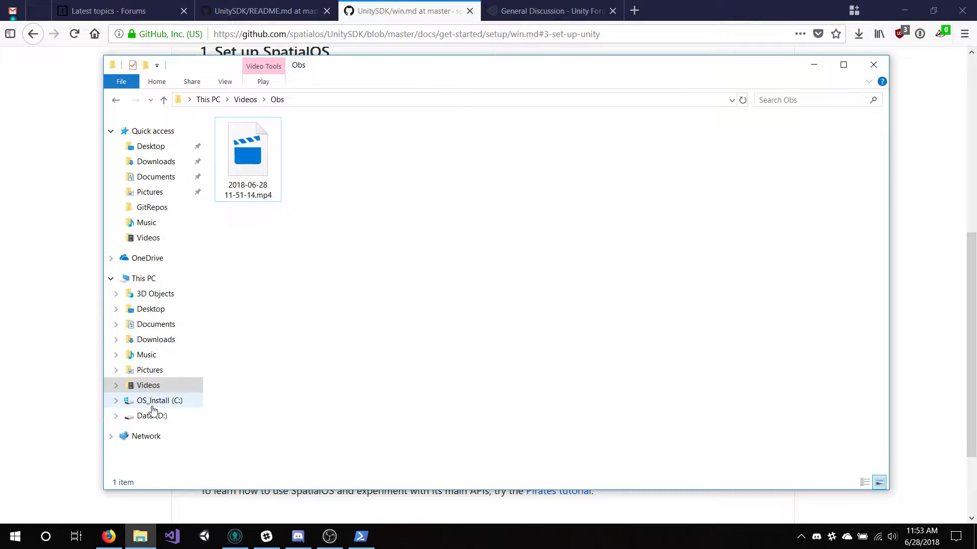
{"action": "left_click", "coordinate": [160, 416]}
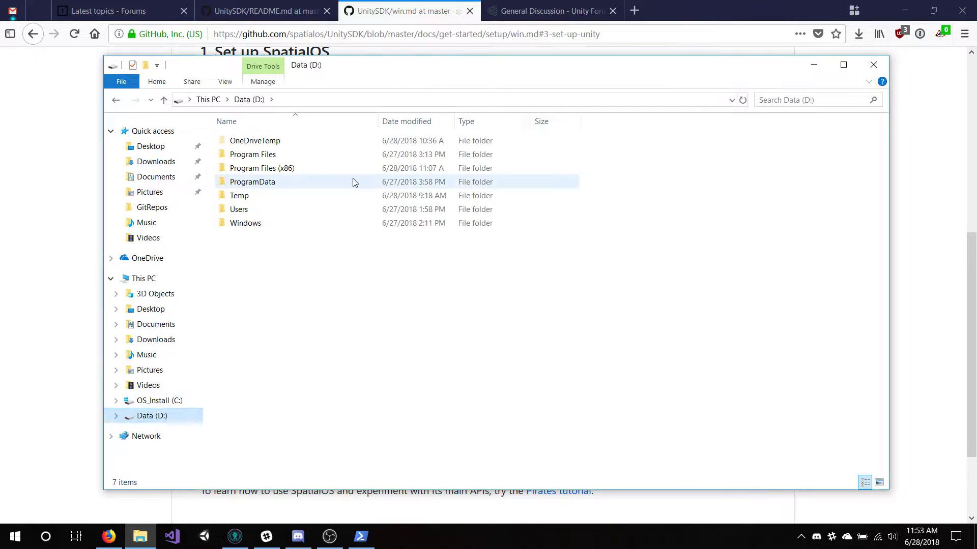
{"action": "double_click", "coordinate": [280, 156]}
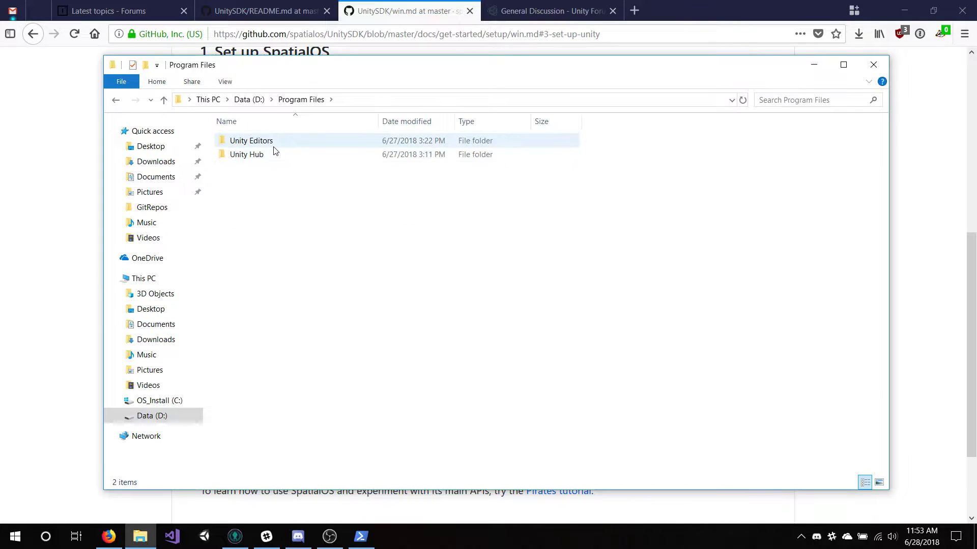
{"action": "double_click", "coordinate": [272, 142]}
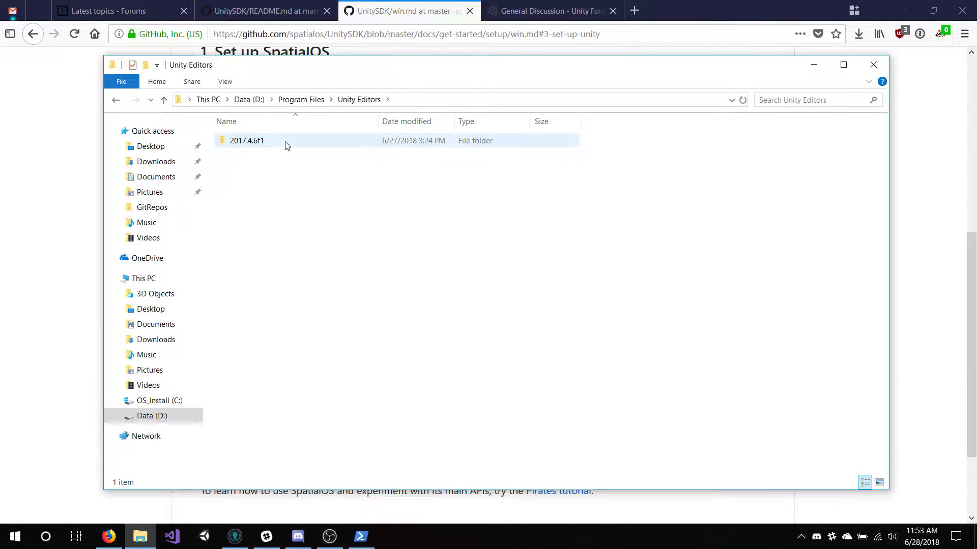
{"action": "double_click", "coordinate": [285, 143]}
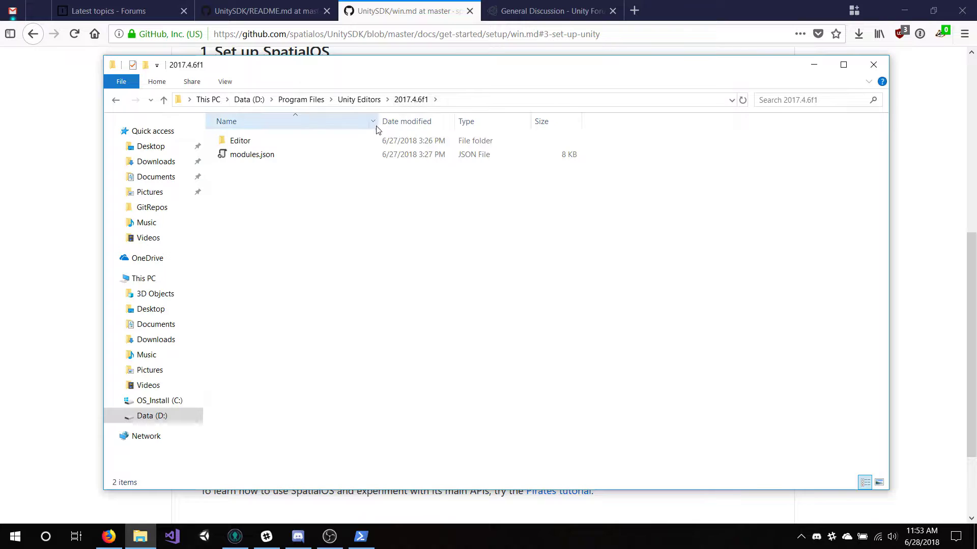
{"action": "double_click", "coordinate": [359, 136]}
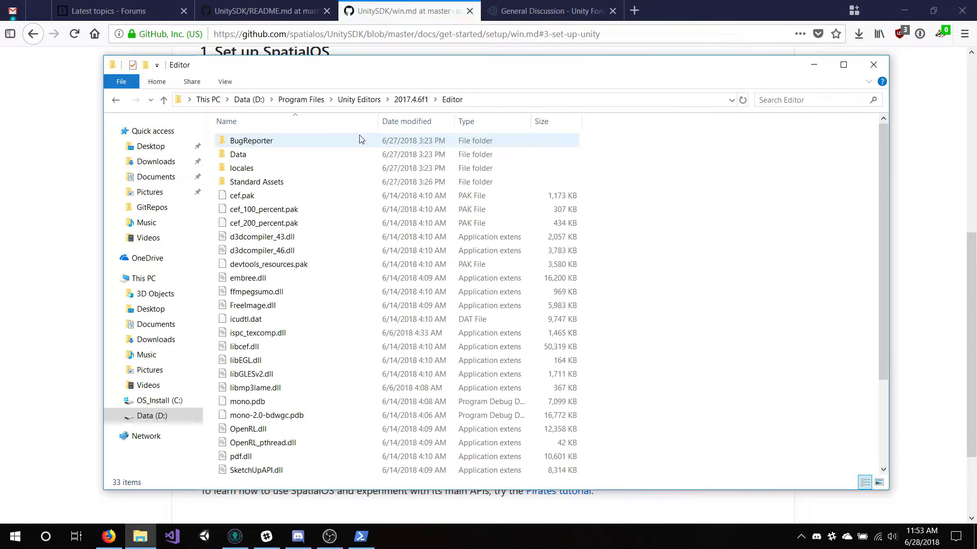
- Compare the Unity 2017.4.6f1 folder path in File Explorer with the guide's UNITY_HOME instructions in the browser
{"action": "left_click", "coordinate": [505, 100]}
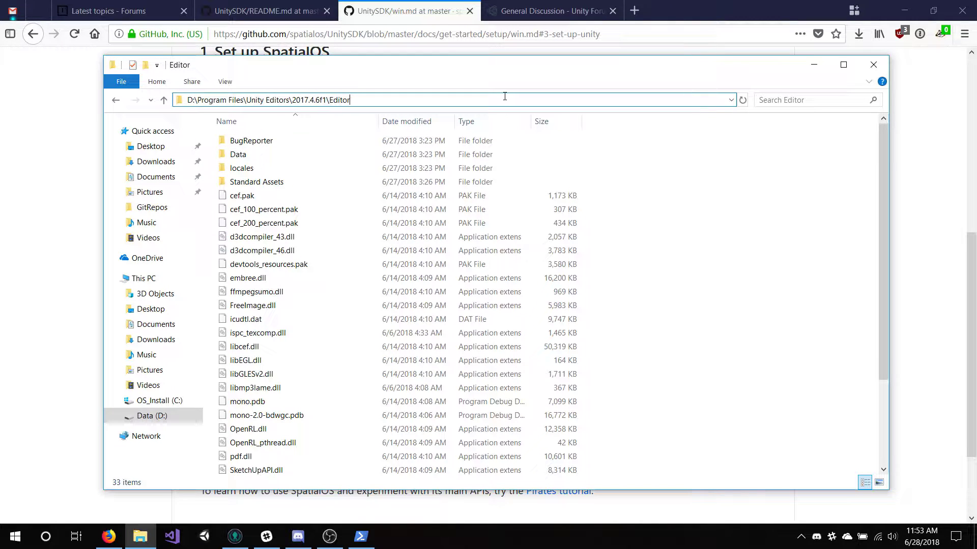
{"action": "left_click", "coordinate": [441, 6]}
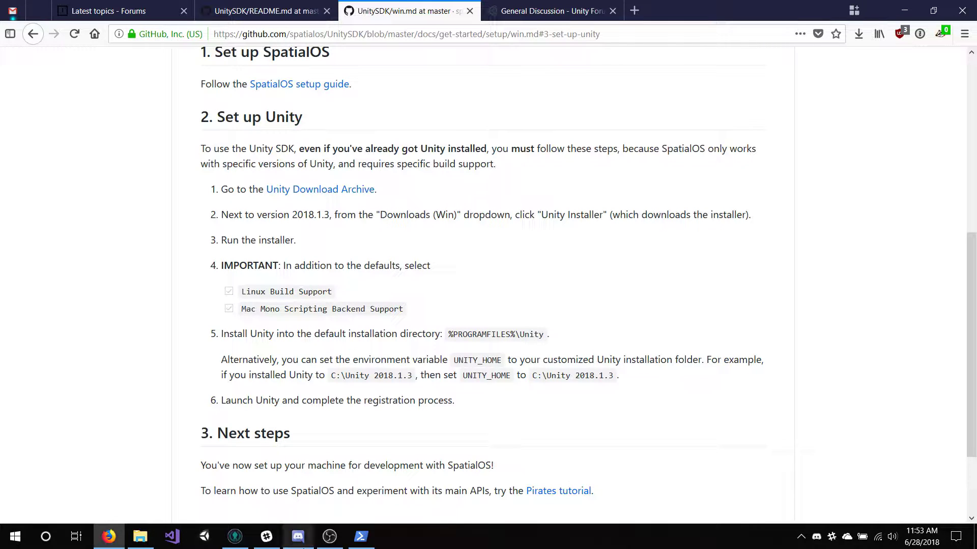
{"action": "left_click", "coordinate": [140, 537]}
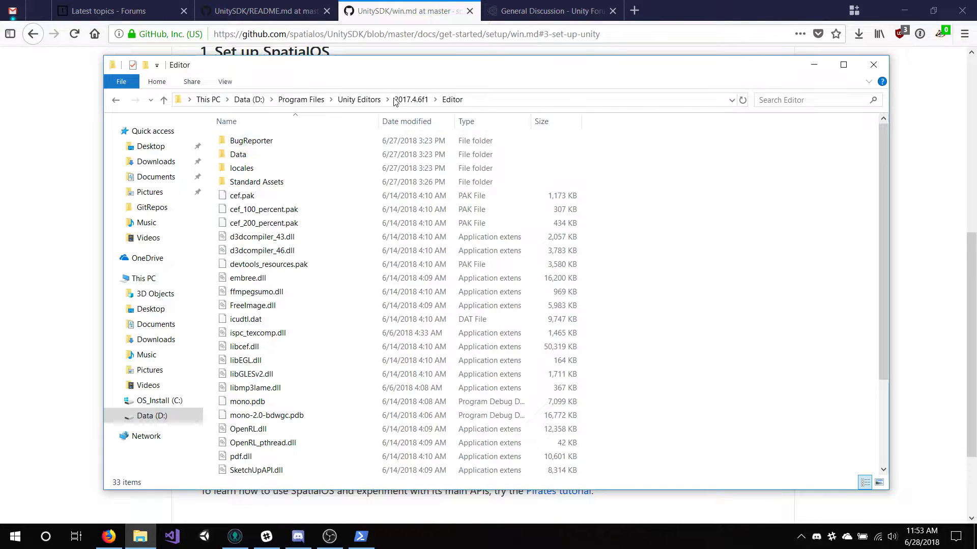
{"action": "left_click", "coordinate": [411, 99]}
{"action": "left_click", "coordinate": [459, 99]}
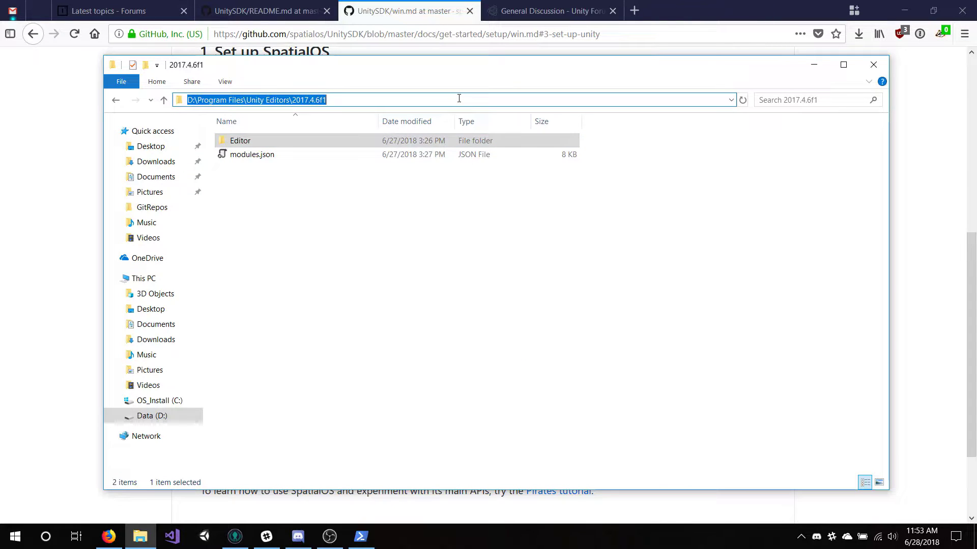
{"action": "left_click", "coordinate": [441, 4]}
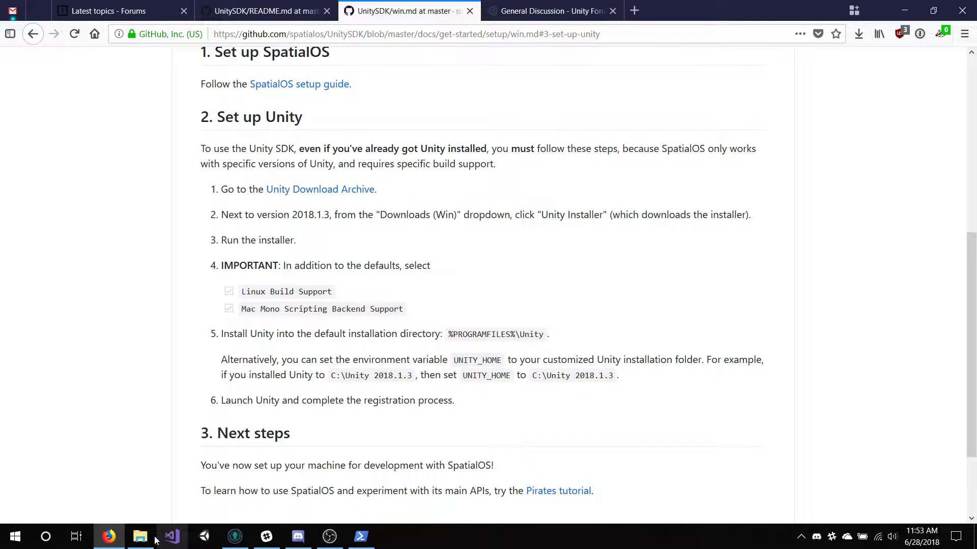
- Return to File Explorer, open the Editor folder inside 2017.4.6f1 and copy its full path
{"action": "mouse_move", "coordinate": [148, 529]}
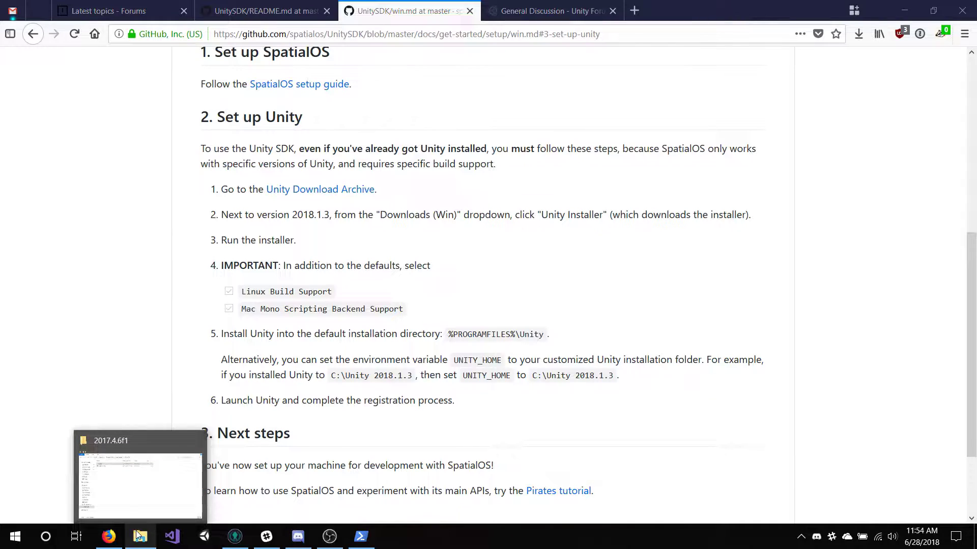
{"action": "left_click", "coordinate": [157, 499]}
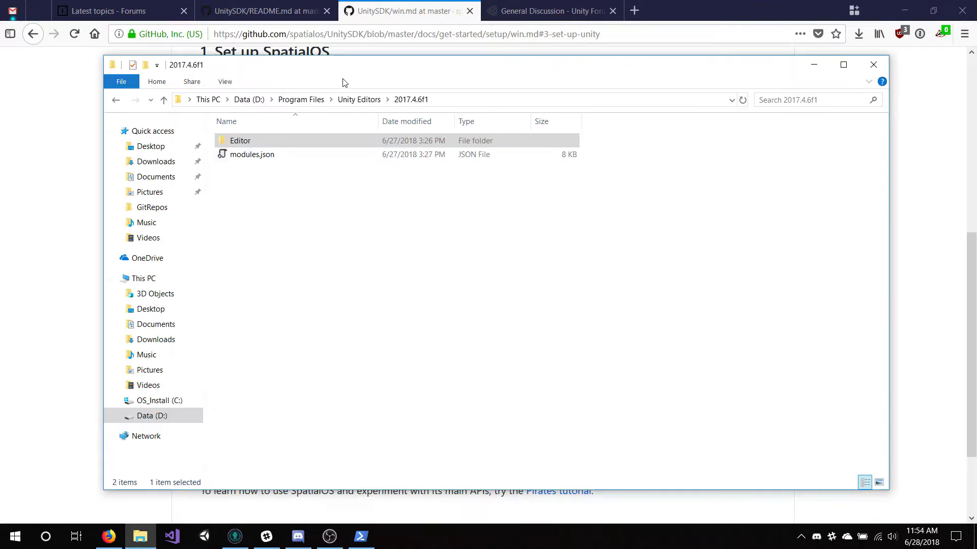
{"action": "double_click", "coordinate": [260, 141]}
{"action": "key", "text": "ctrl+a"}
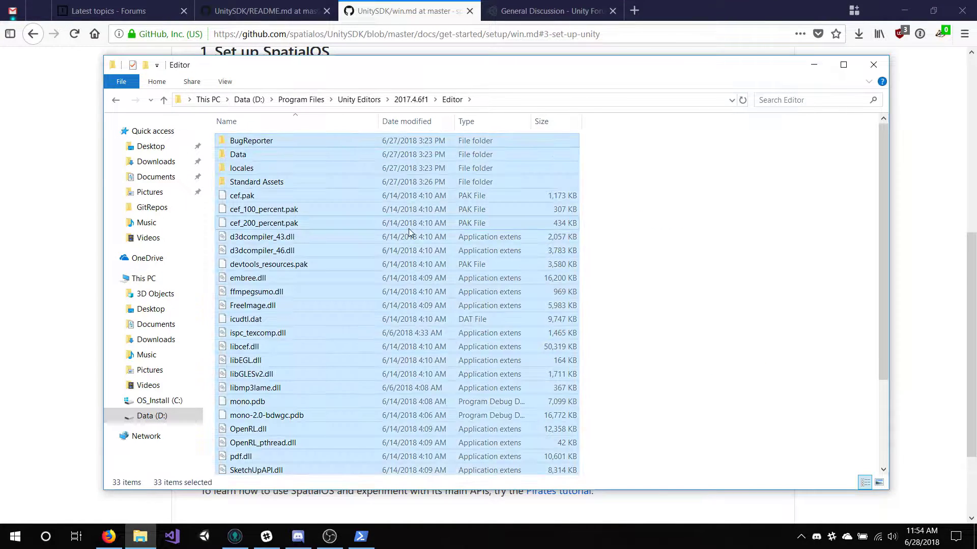
{"action": "left_click", "coordinate": [497, 98]}
{"action": "key", "text": "ctrl+c"}
- Search Windows for the environment variable settings and open the Environment Variables dialog
{"action": "key", "text": "super"}
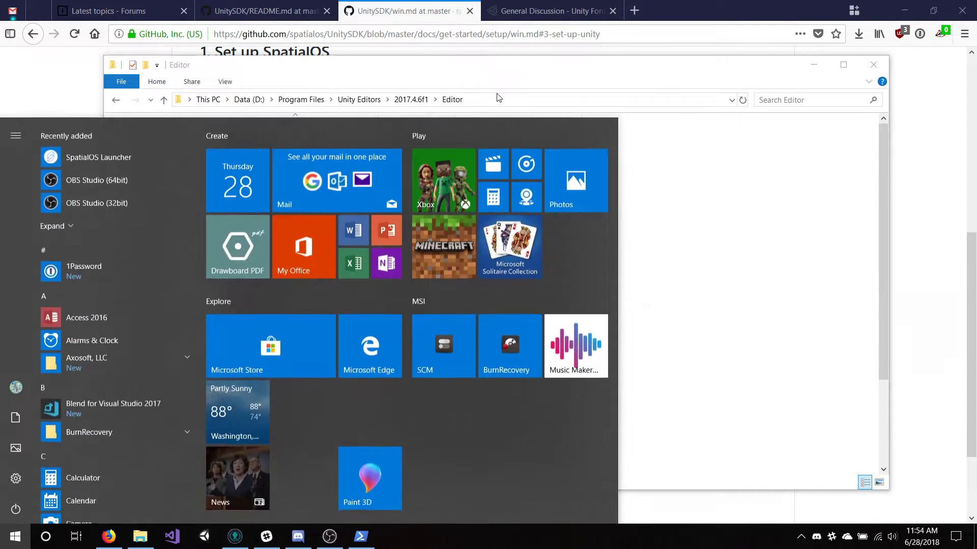
{"action": "type", "text": "env"}
{"action": "key", "text": "Return"}
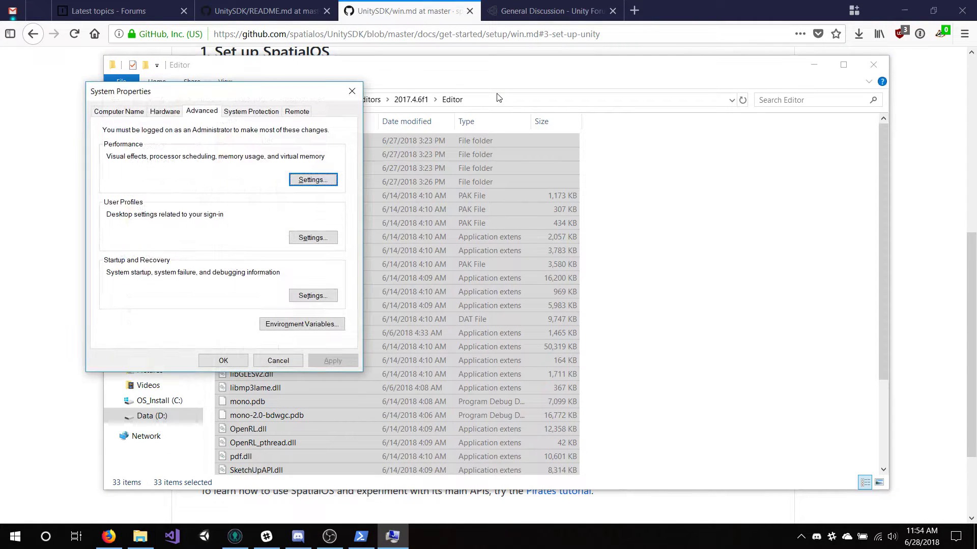
{"action": "left_click", "coordinate": [295, 324]}
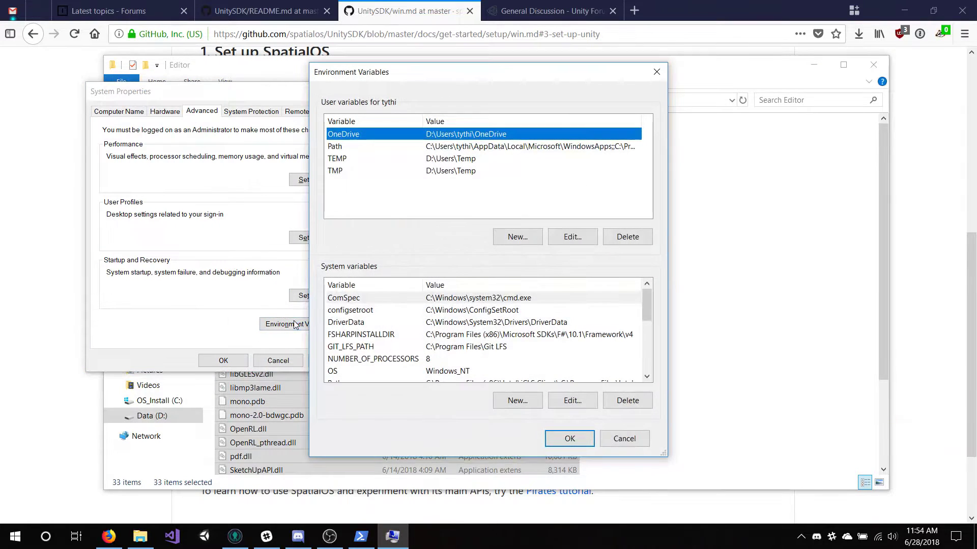
- Create the user variable UNITY_HOME with the value D:\Program Files\Unity Editors\2017.4.6f1\Editor and save the system settings
{"action": "left_click", "coordinate": [528, 237]}
{"action": "type", "text": "UNI"}
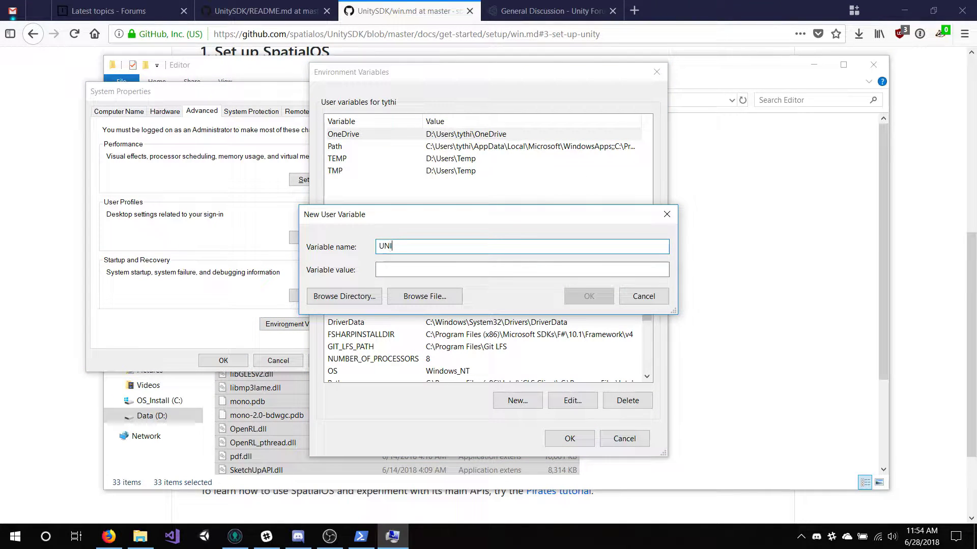
{"action": "type", "text": "TY_HOME"}
{"action": "key", "text": "Tab"}
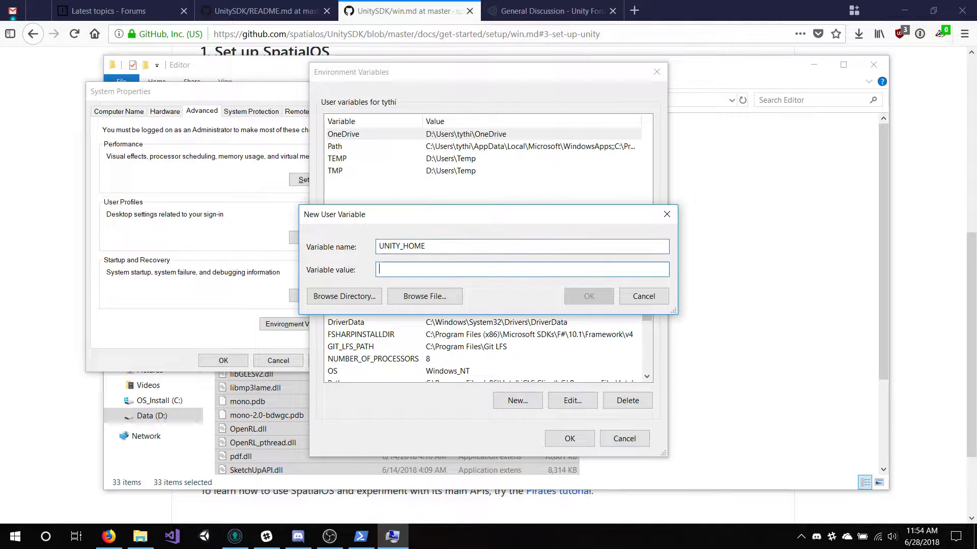
{"action": "key", "text": "ctrl+v"}
{"action": "left_click", "coordinate": [582, 295]}
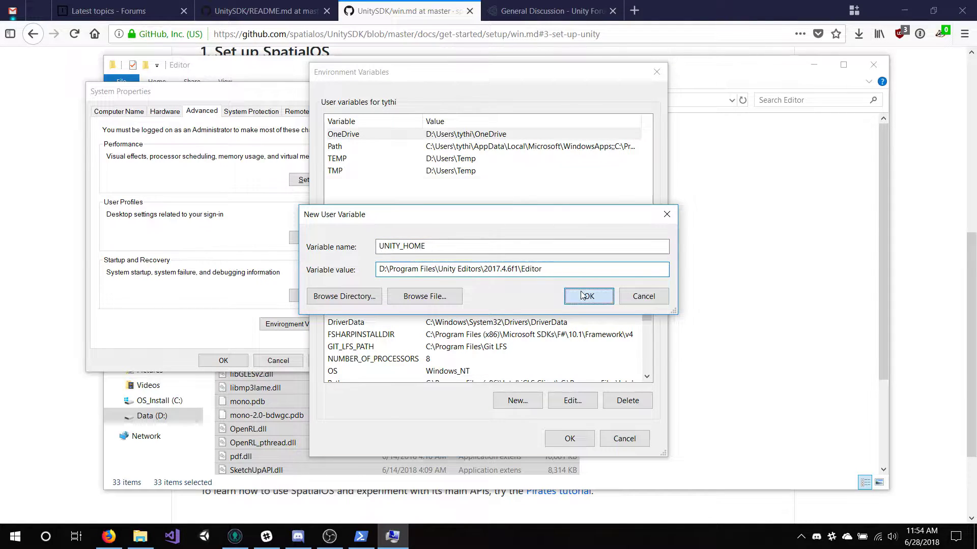
{"action": "left_click", "coordinate": [565, 438]}
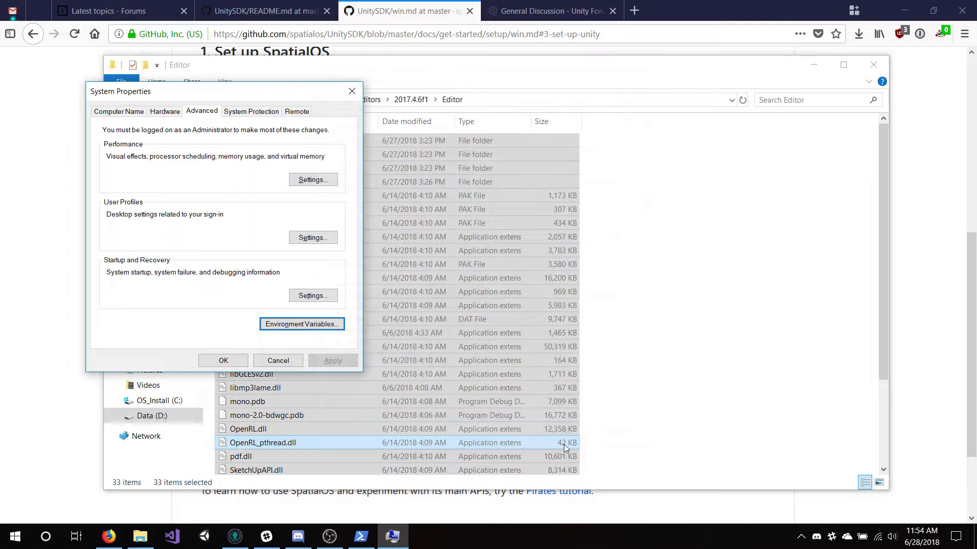
{"action": "left_click", "coordinate": [223, 360]}
{"action": "left_click", "coordinate": [684, 294]}
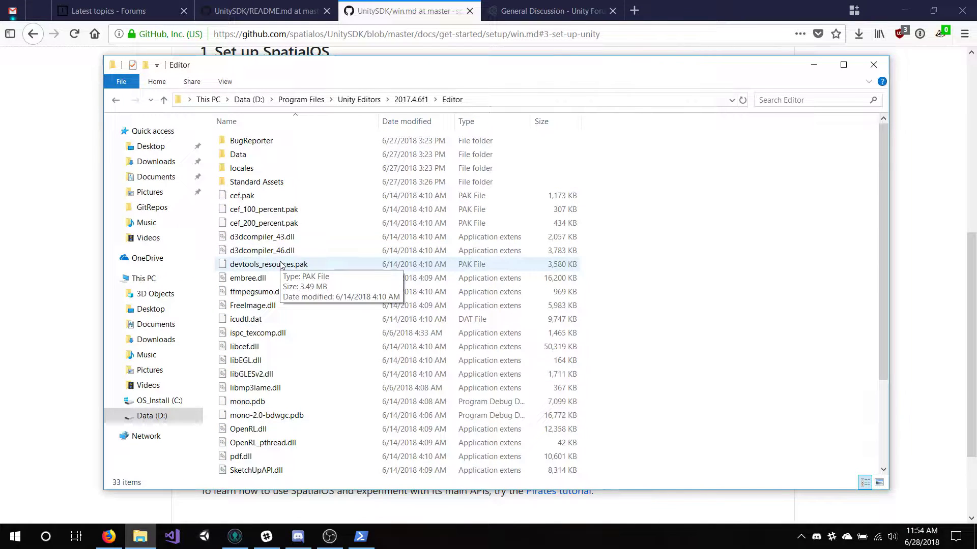
- Close the existing PowerShell window and start a fresh PowerShell session
{"action": "left_click", "coordinate": [351, 539]}
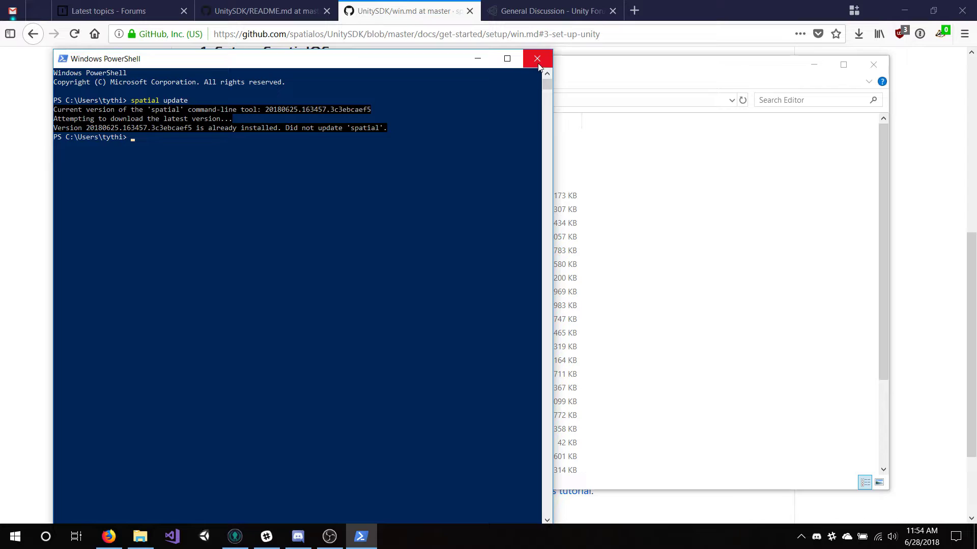
{"action": "left_click", "coordinate": [538, 59]}
{"action": "key", "text": "super"}
{"action": "type", "text": "powers"}
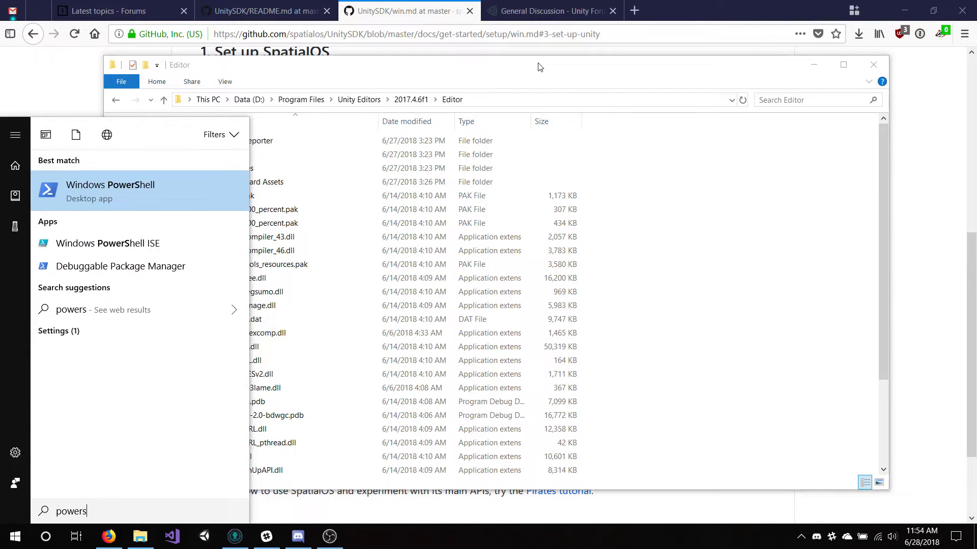
{"action": "key", "text": "Return"}
- Run unity --version in PowerShell and return to the Unity setup guide in the browser
{"action": "type", "text": "unity"}
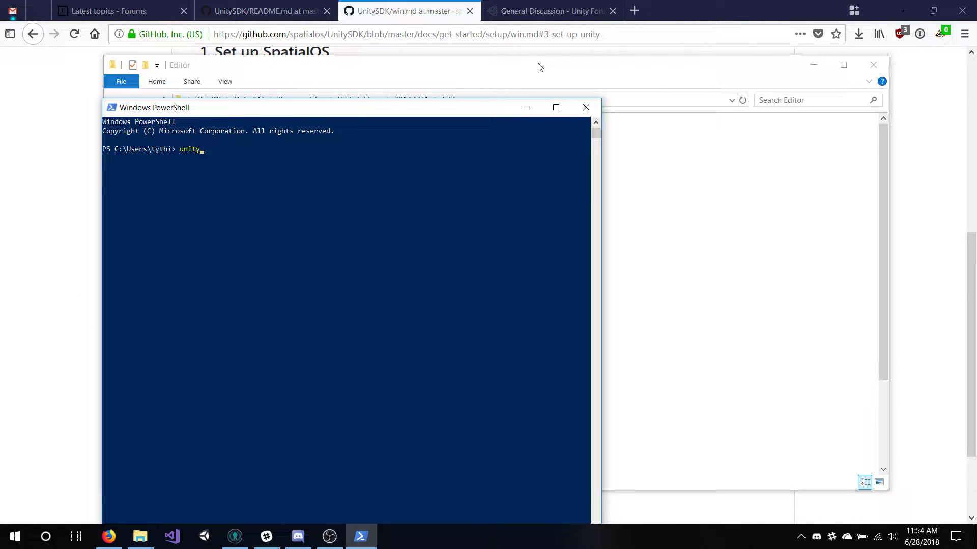
{"action": "type", "text": " --version"}
{"action": "key", "text": "Return"}
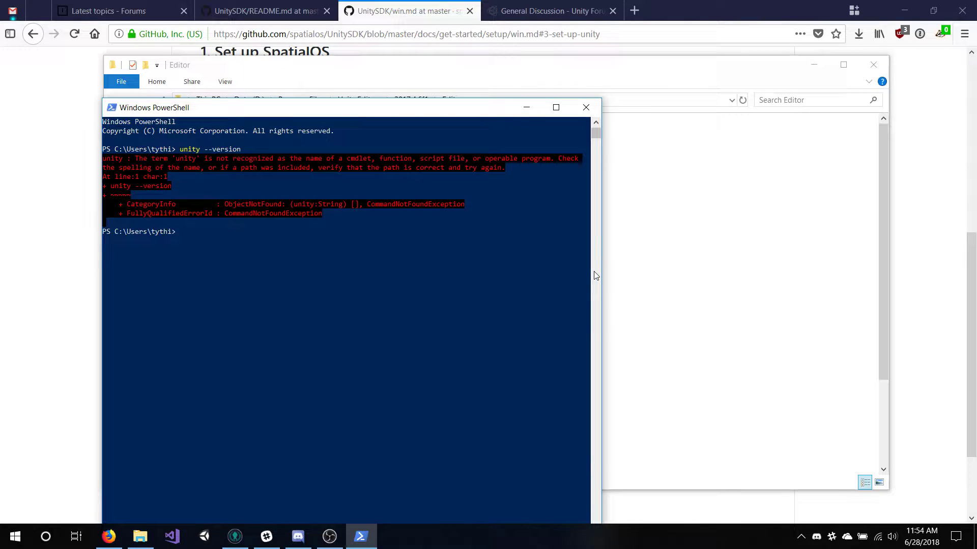
{"action": "left_click", "coordinate": [420, 5]}
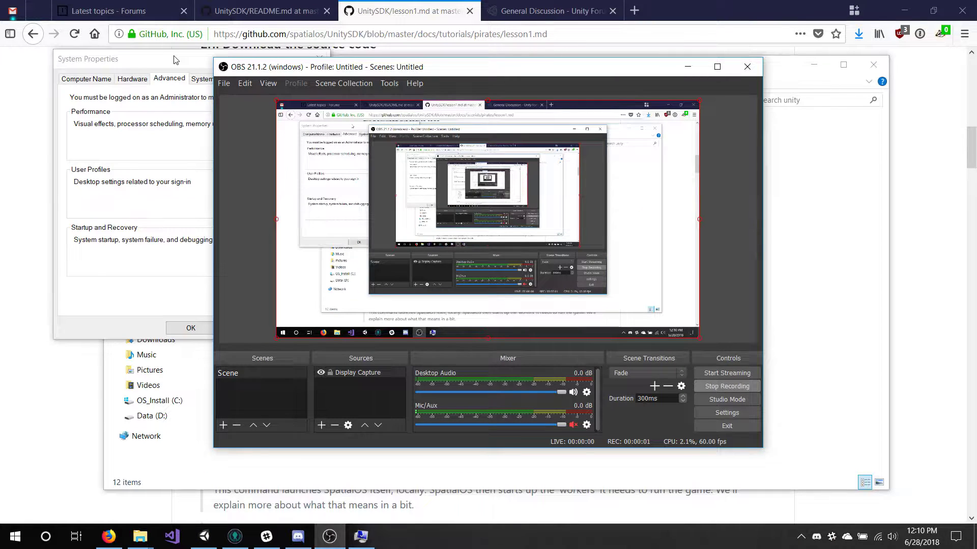
- Change the UNITY_HOME user variable to D:\Program Files\Unity Editors\2017.4.6f1 and save the system settings
{"action": "left_click", "coordinate": [174, 59]}
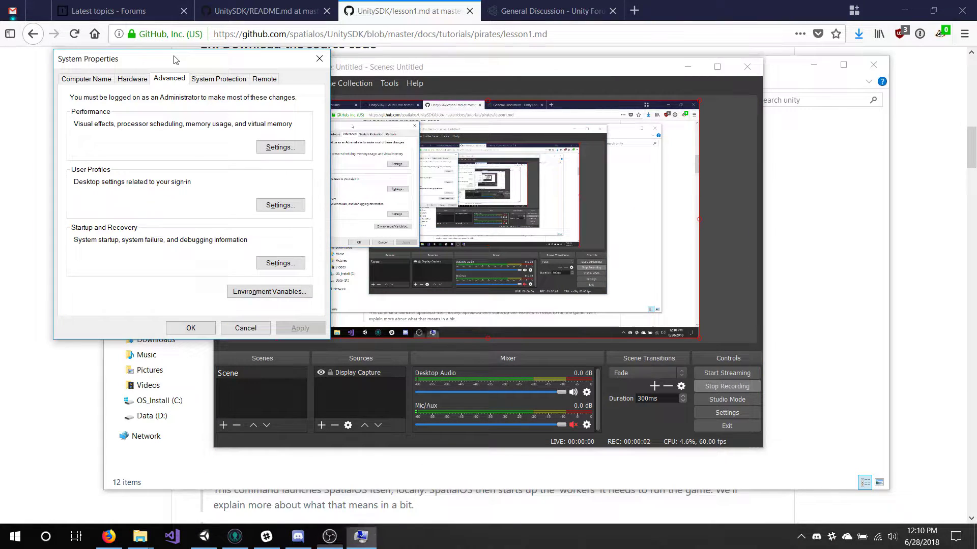
{"action": "left_click", "coordinate": [274, 293]}
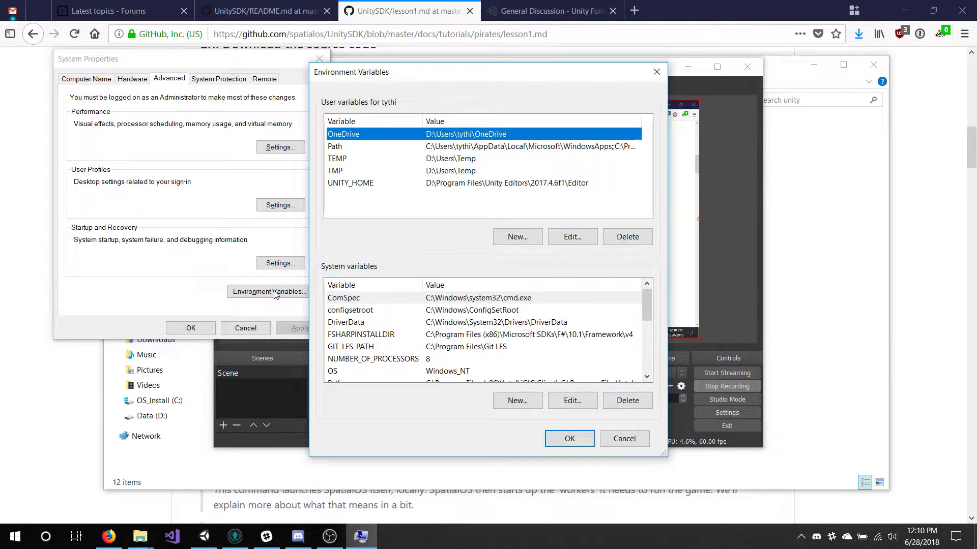
{"action": "left_click", "coordinate": [563, 182]}
{"action": "left_click", "coordinate": [572, 237]}
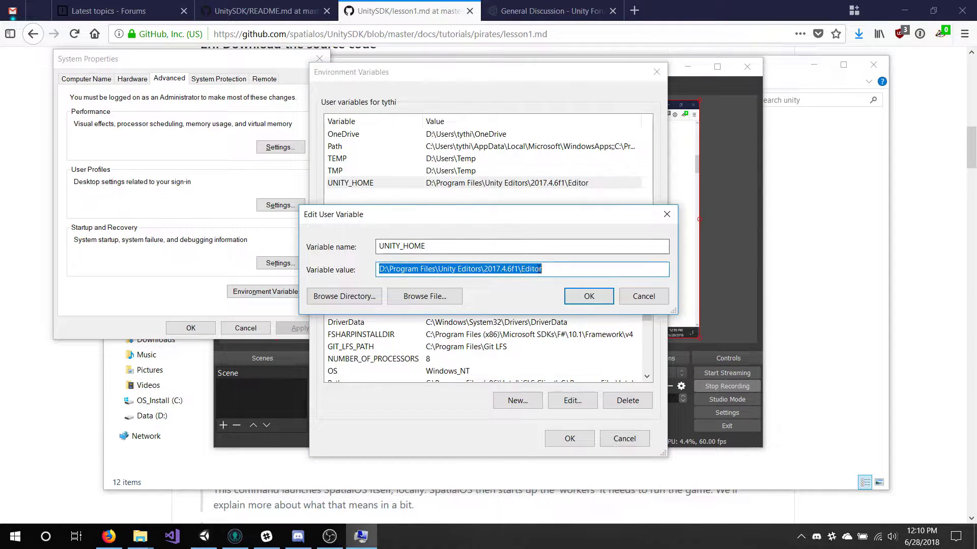
{"action": "left_click_drag", "start_coordinate": [542, 269], "coordinate": [481, 269]}
{"action": "left_click", "coordinate": [538, 269]}
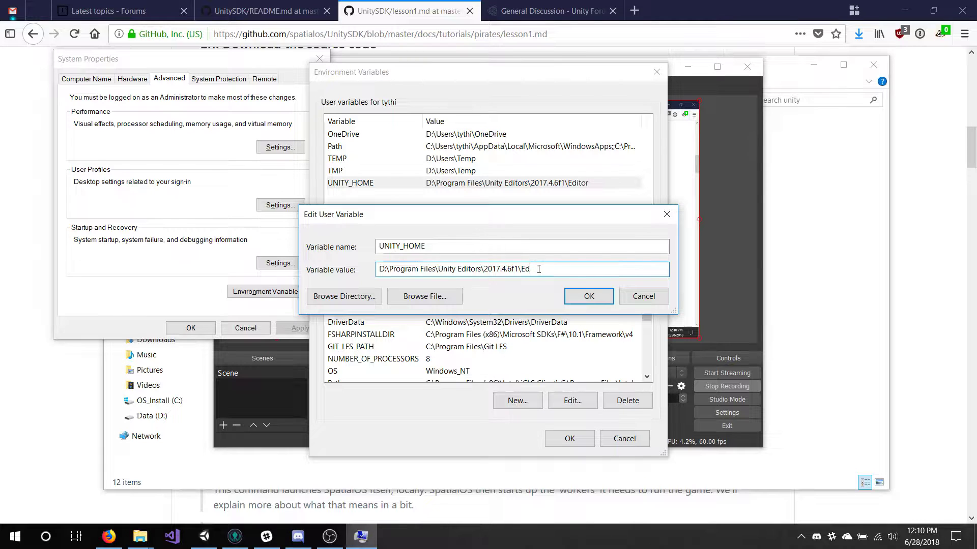
{"action": "key", "text": "BackSpace"}
{"action": "key", "text": "BackSpace"}
{"action": "key", "text": "BackSpace"}
{"action": "key", "text": "Return"}
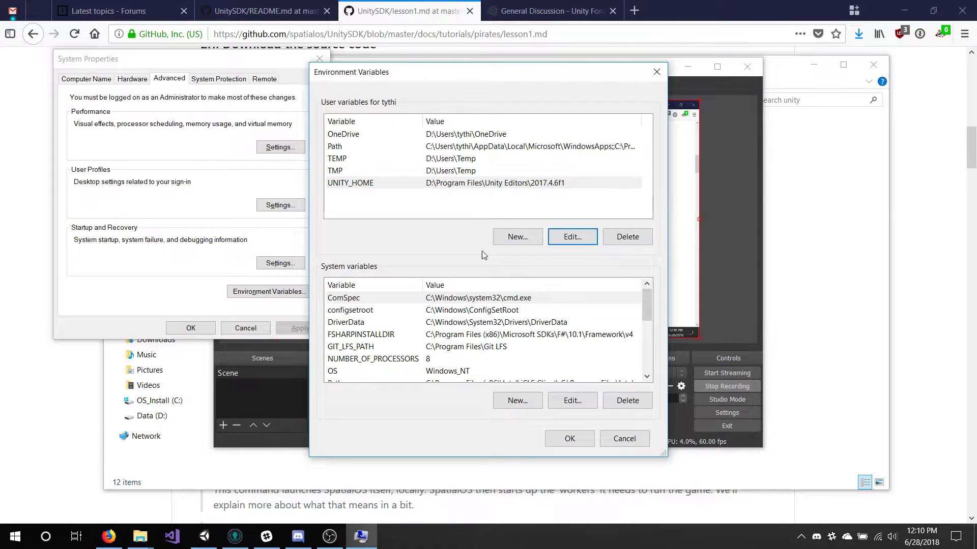
{"action": "left_click", "coordinate": [569, 438]}
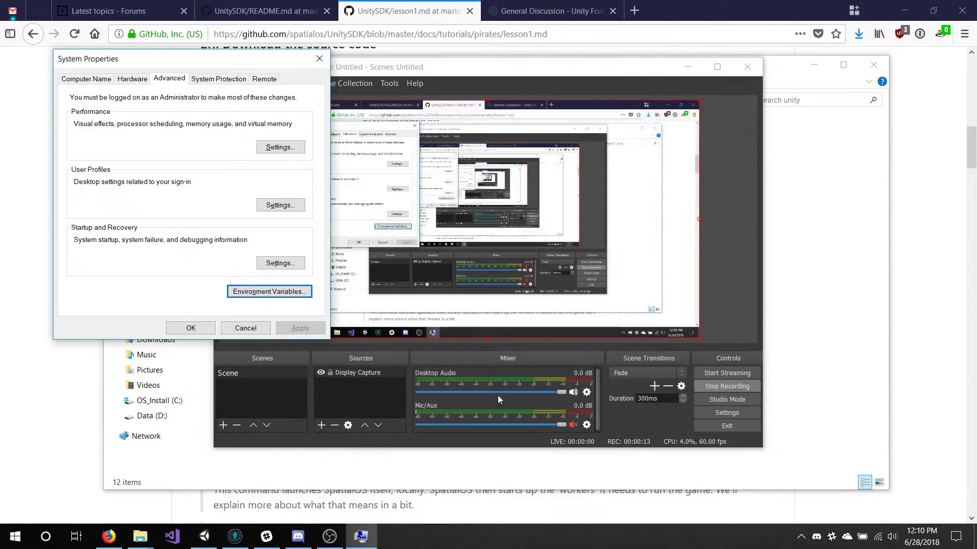
{"action": "left_click", "coordinate": [208, 332]}
- Open a new PowerShell session and change to the Documents project folder UnityProjects\PiratesTutorial-master\PiratesTutorial-master
{"action": "key", "text": "super"}
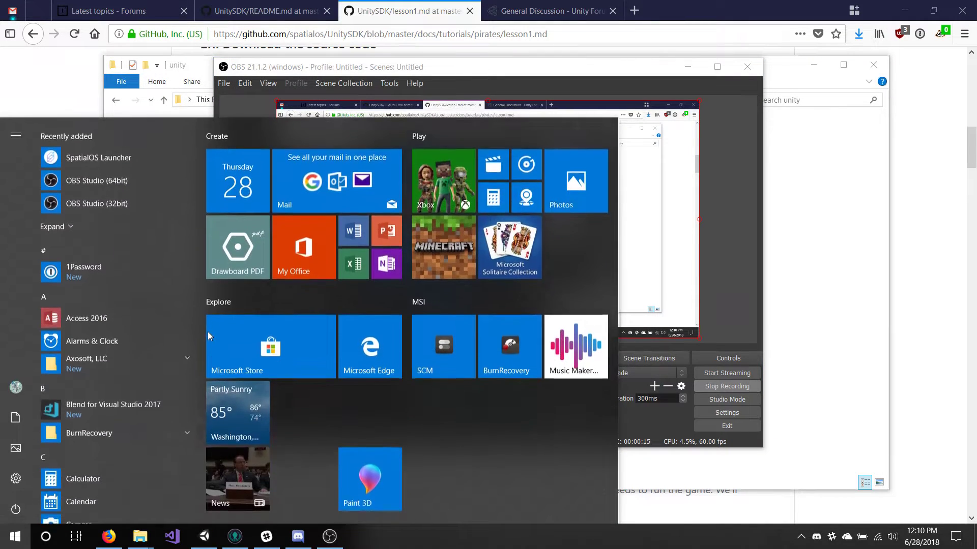
{"action": "type", "text": "power"}
{"action": "key", "text": "Return"}
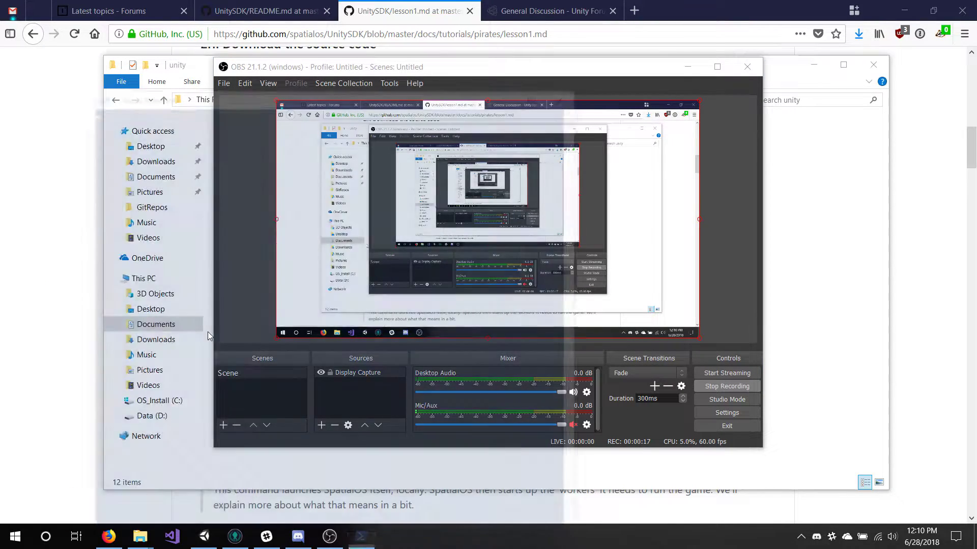
{"action": "type", "text": "cd D:\\Users\\tythi\\Documents\\UnityProjects\\PiratesTutorial-master\\PiratesTutorial-master"}
{"action": "key", "text": "Return"}
- Run spatial codegen in the PiratesTutorial-master project folder
{"action": "type", "text": "spatial codegen"}
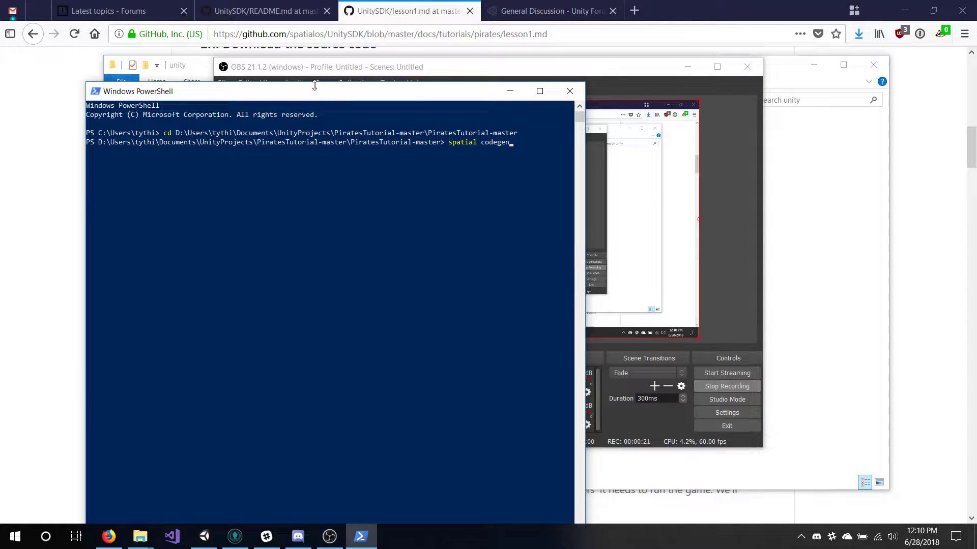
{"action": "left_click_drag", "start_coordinate": [315, 96], "coordinate": [395, 39]}
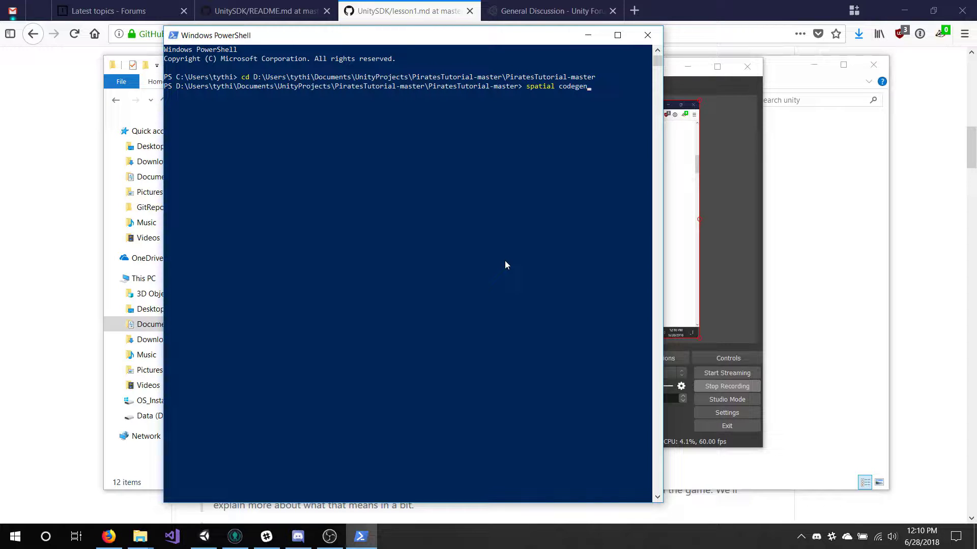
{"action": "key", "text": "Return"}
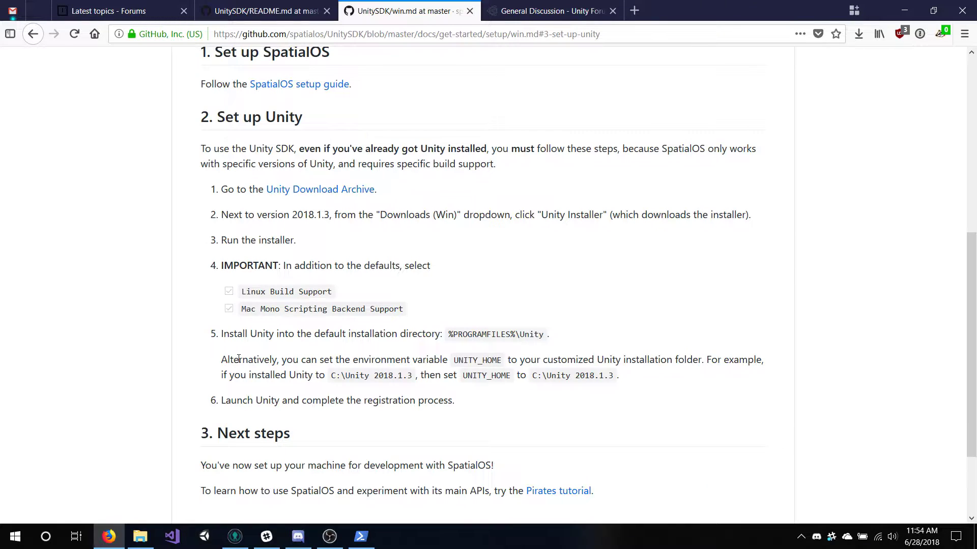
- Open the Pirates tutorial from the guide's Next steps section and read its overview
{"action": "scroll", "coordinate": [239, 359], "scroll_direction": "down", "scroll_amount": 3}
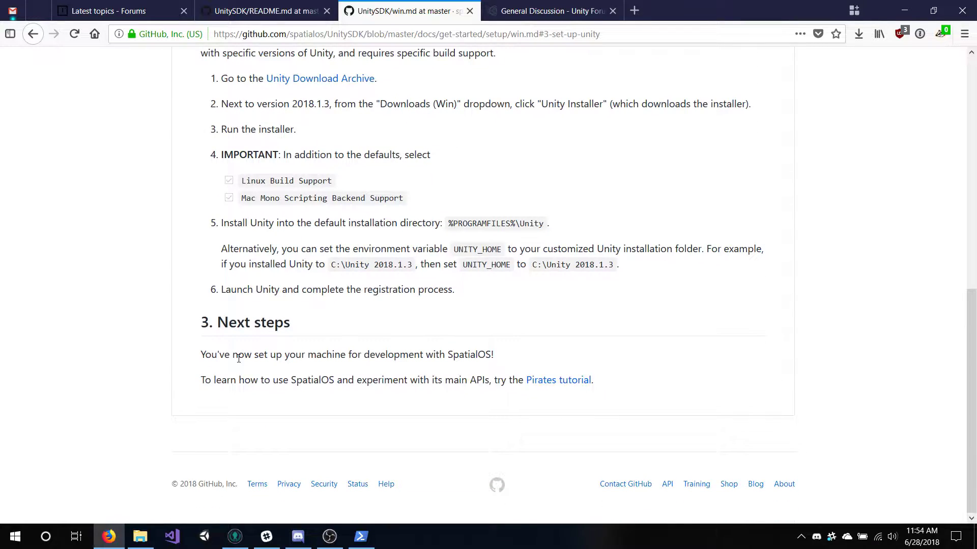
{"action": "left_click", "coordinate": [580, 378]}
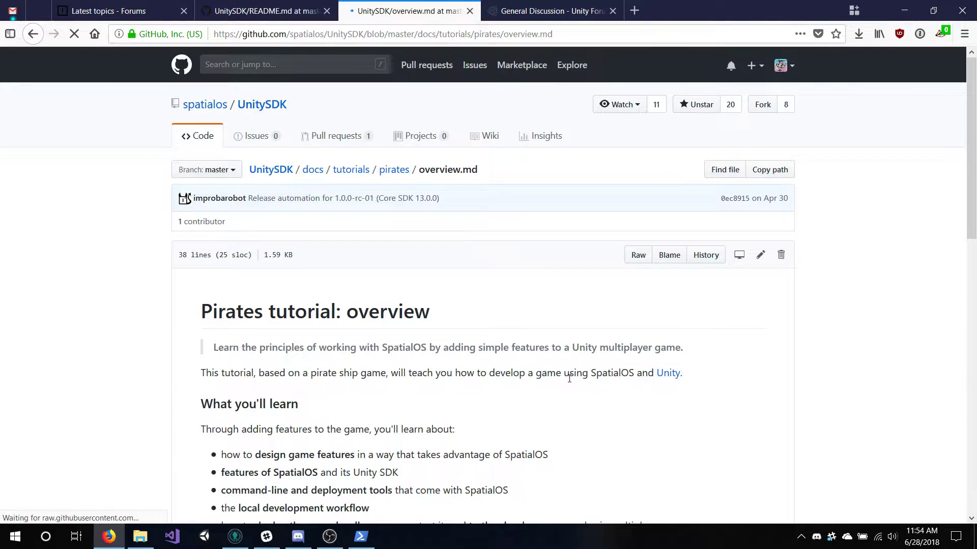
{"action": "scroll", "coordinate": [655, 298], "scroll_direction": "down", "scroll_amount": 5}
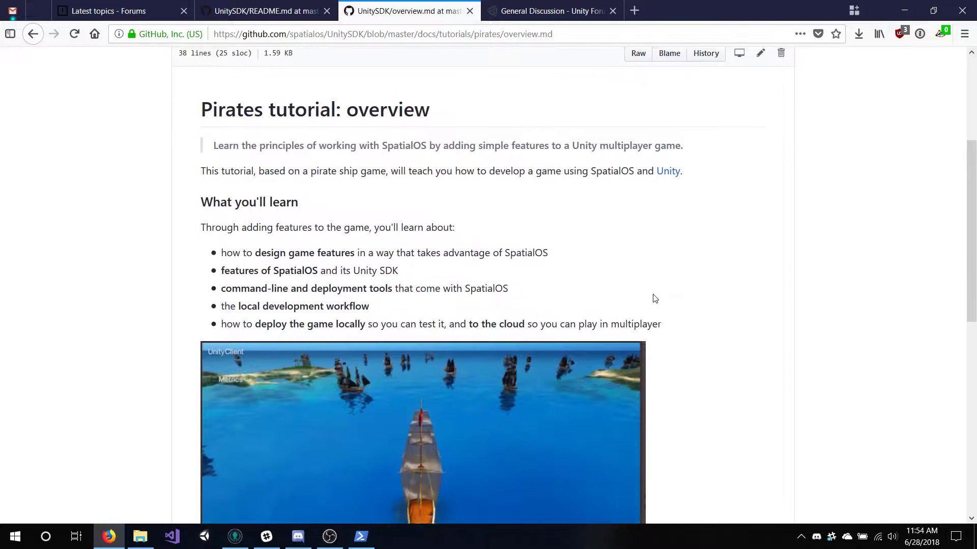
- Open the first lesson of the Pirates tutorial and read its machine setup section
{"action": "scroll", "coordinate": [655, 299], "scroll_direction": "down", "scroll_amount": 10}
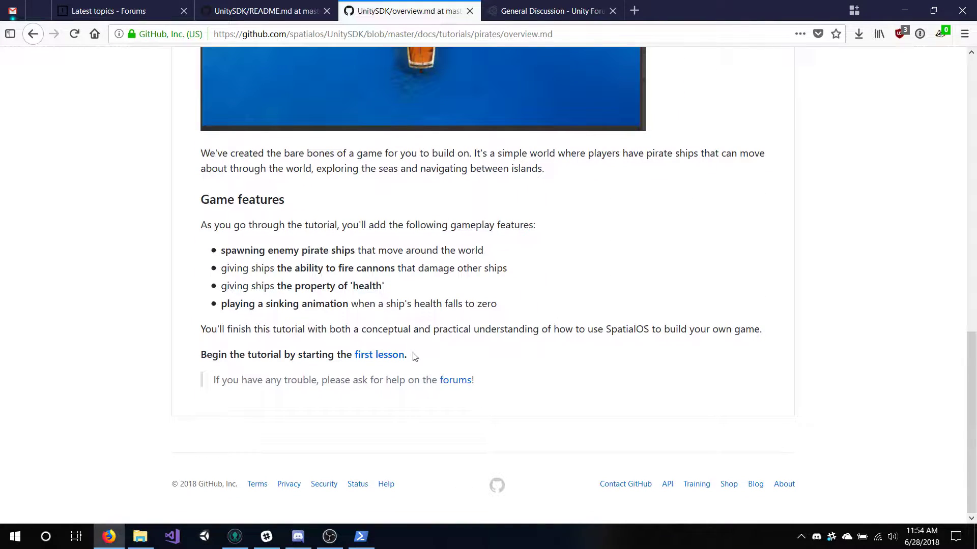
{"action": "left_click", "coordinate": [391, 355]}
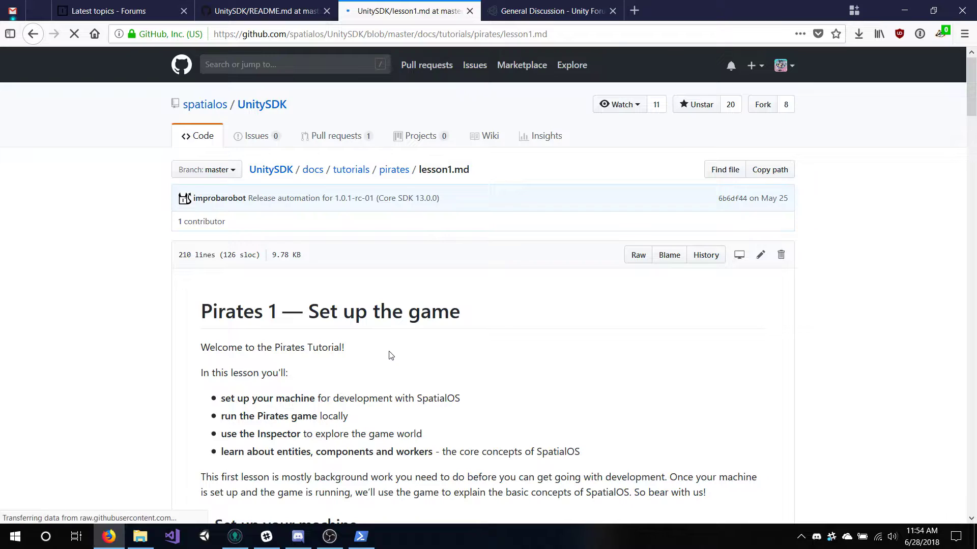
{"action": "scroll", "coordinate": [464, 342], "scroll_direction": "down", "scroll_amount": 7}
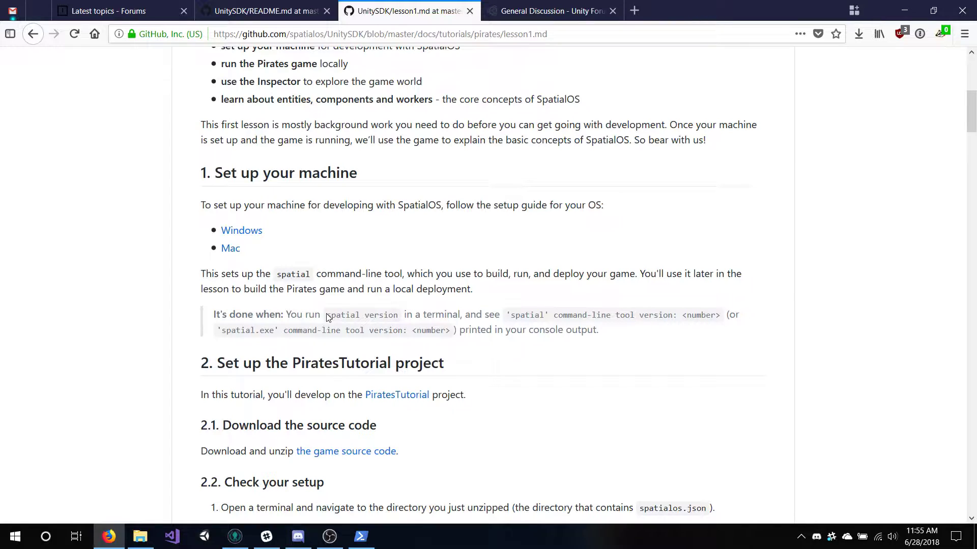
- Download the game source code archive PiratesTutorial-master.zip from the lesson, opening it with Windows Explorer
{"action": "scroll", "coordinate": [328, 318], "scroll_direction": "down", "scroll_amount": 3}
{"action": "left_click", "coordinate": [345, 313]}
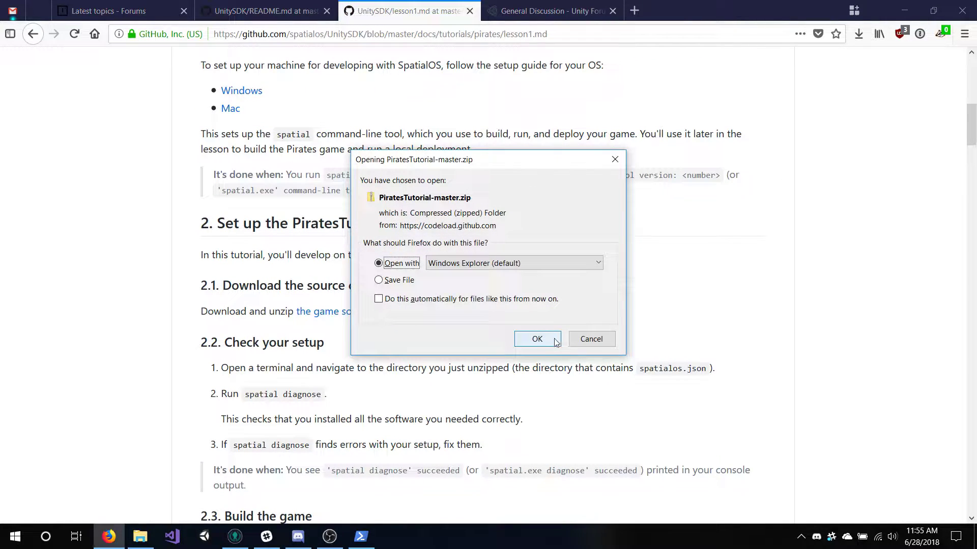
{"action": "left_click", "coordinate": [537, 339]}
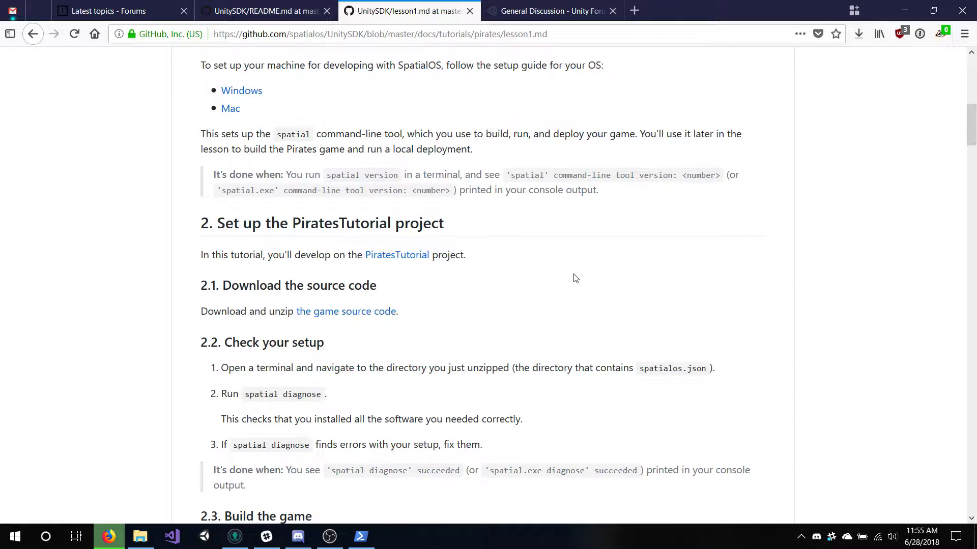
{"action": "scroll", "coordinate": [575, 278], "scroll_direction": "down", "scroll_amount": 4}
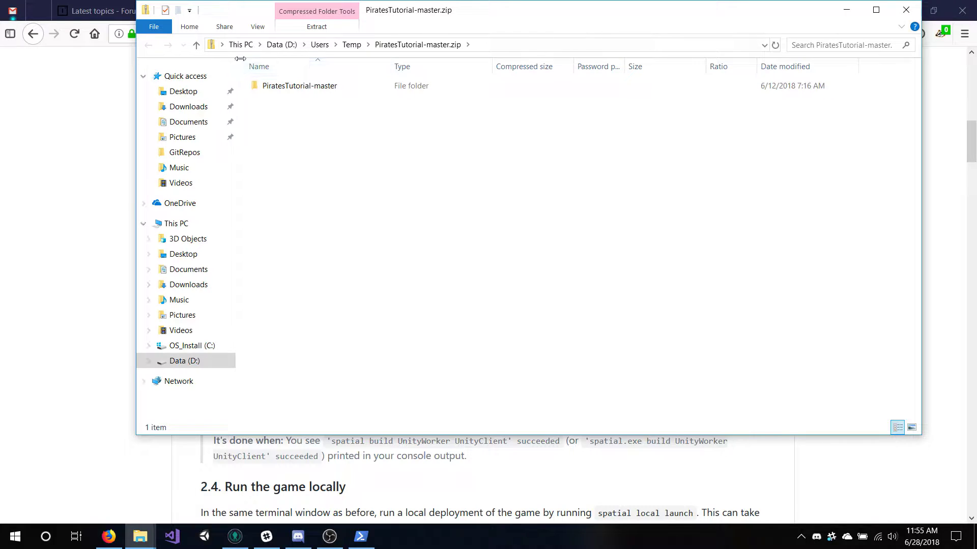
- Extract the whole archive into the Documents folder UnityProjects\PiratesTutorial-master
{"action": "left_click", "coordinate": [316, 27]}
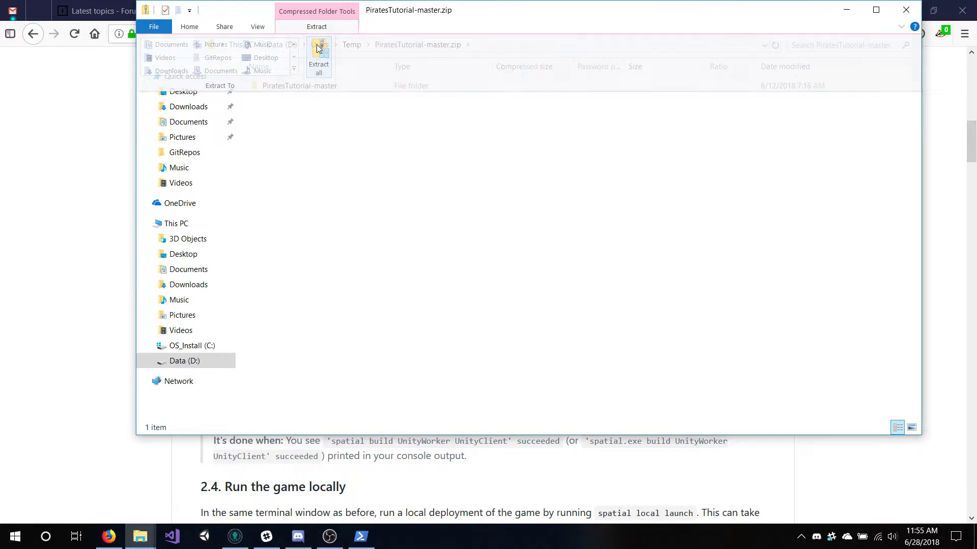
{"action": "left_click", "coordinate": [317, 49]}
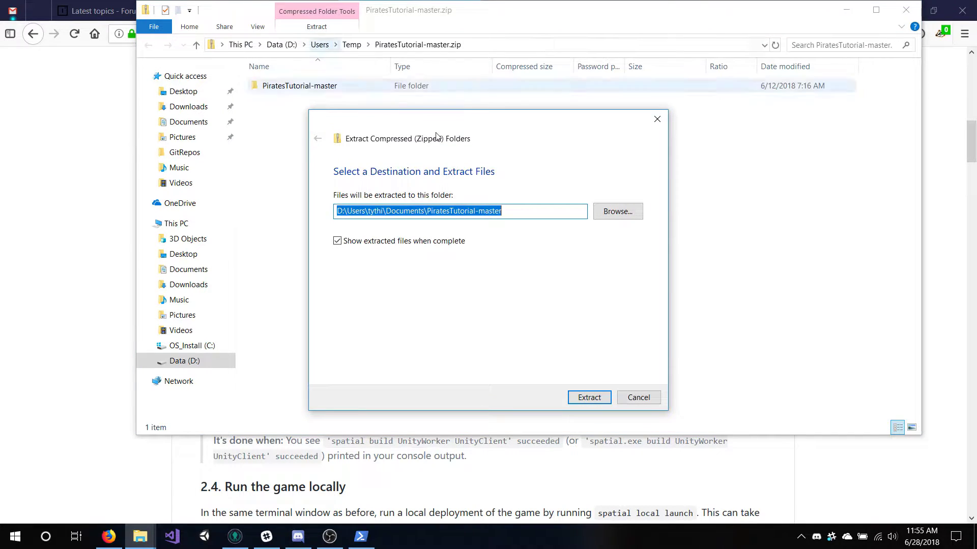
{"action": "left_click", "coordinate": [426, 211]}
{"action": "type", "text": "UnityP"}
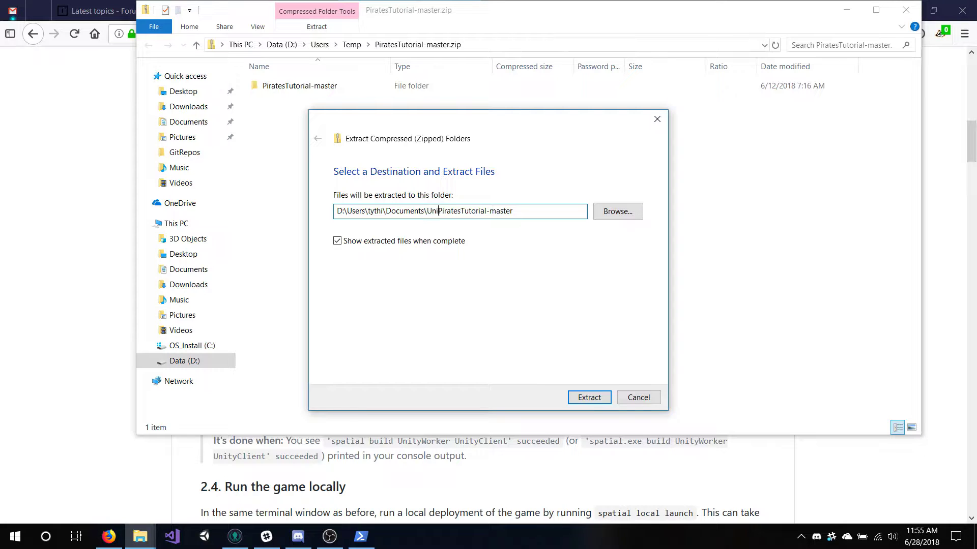
{"action": "type", "text": "rojects"}
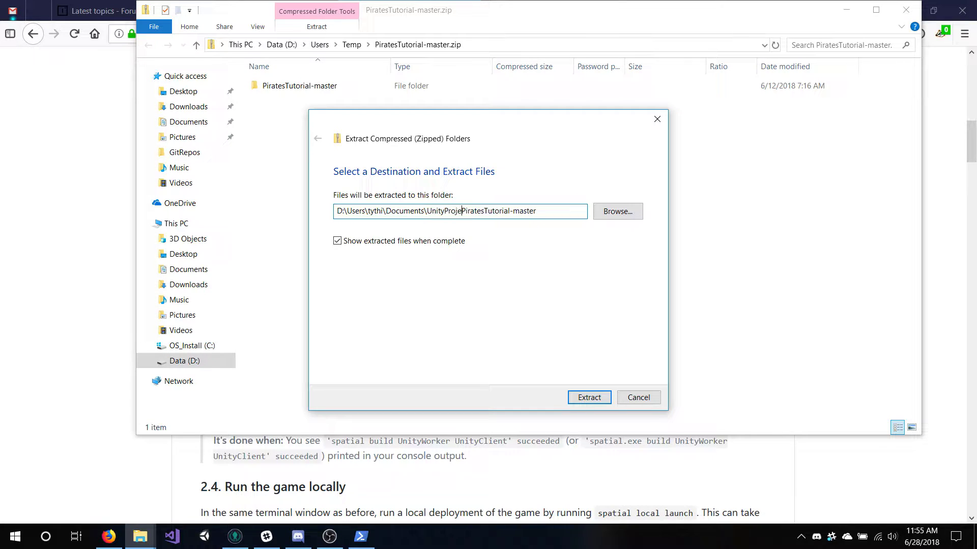
{"action": "type", "text": "\\"}
{"action": "key", "text": "Return"}
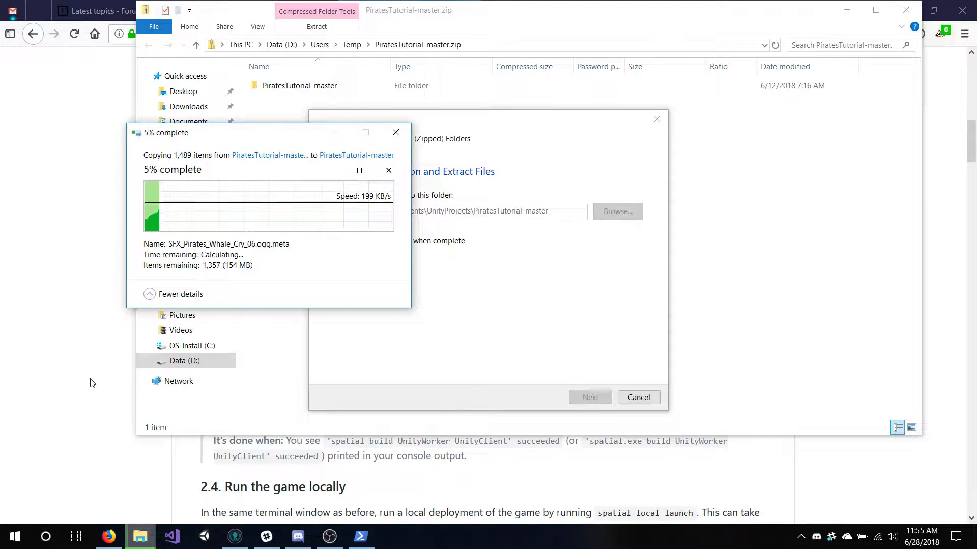
- Browse to Documents\UnityProjects\PiratesTutorial-master\PiratesTutorial-master and copy the folder's path
{"action": "mouse_move", "coordinate": [138, 539]}
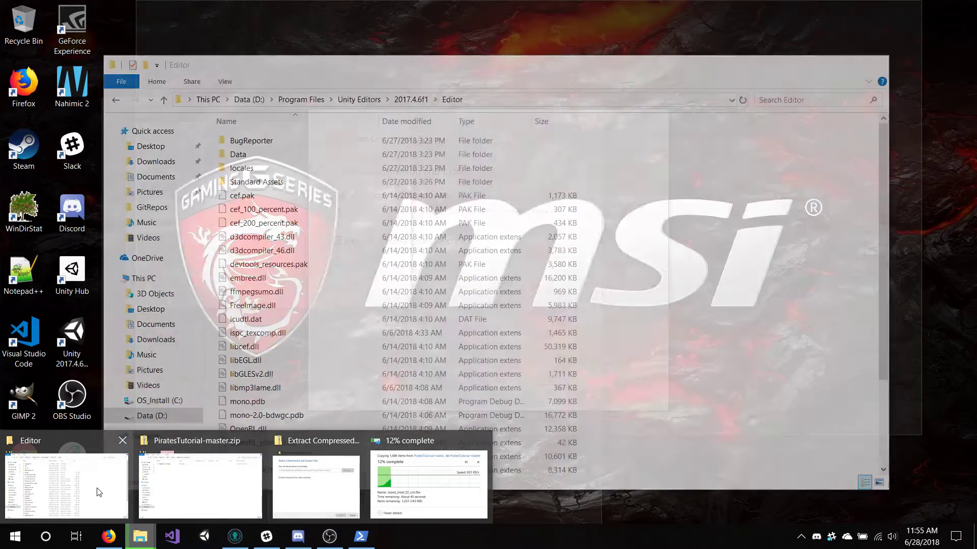
{"action": "left_click", "coordinate": [98, 492]}
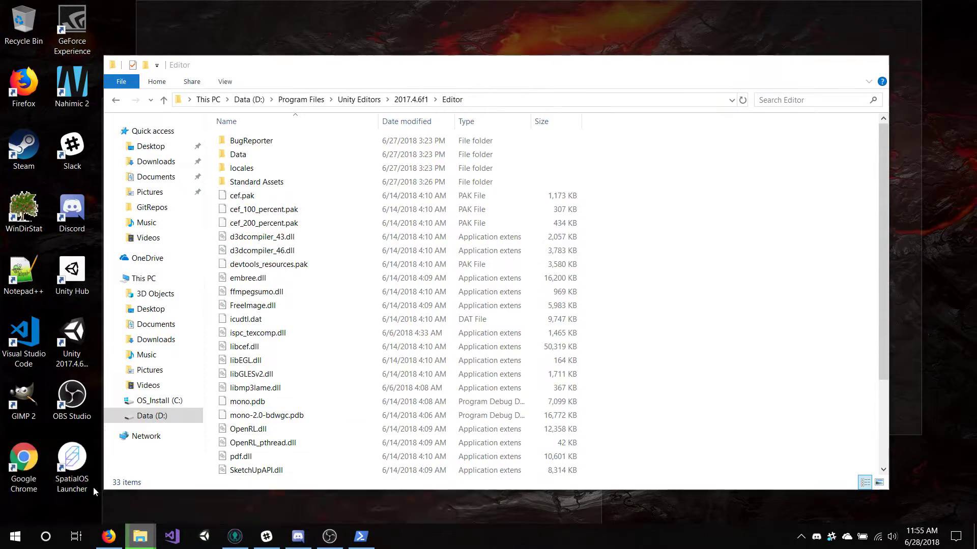
{"action": "left_click", "coordinate": [161, 324]}
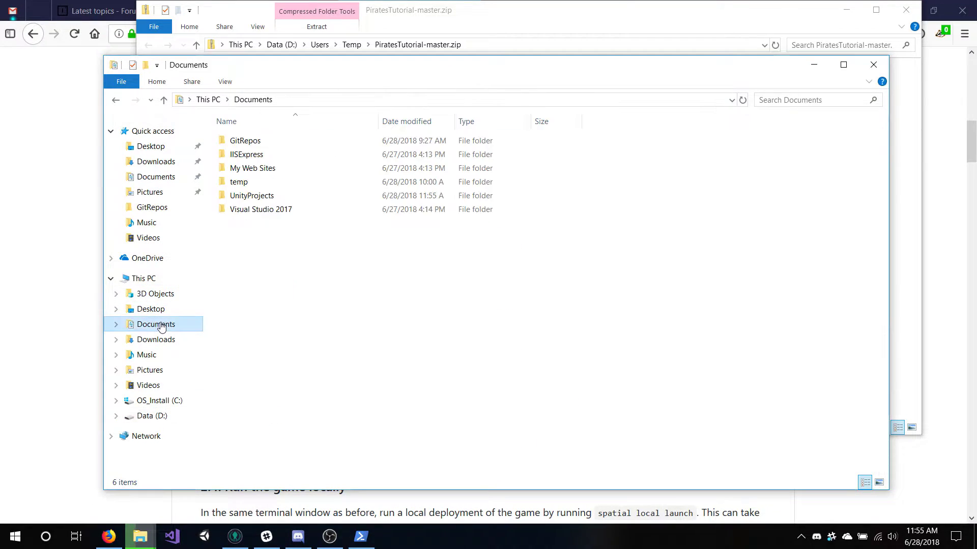
{"action": "double_click", "coordinate": [261, 196]}
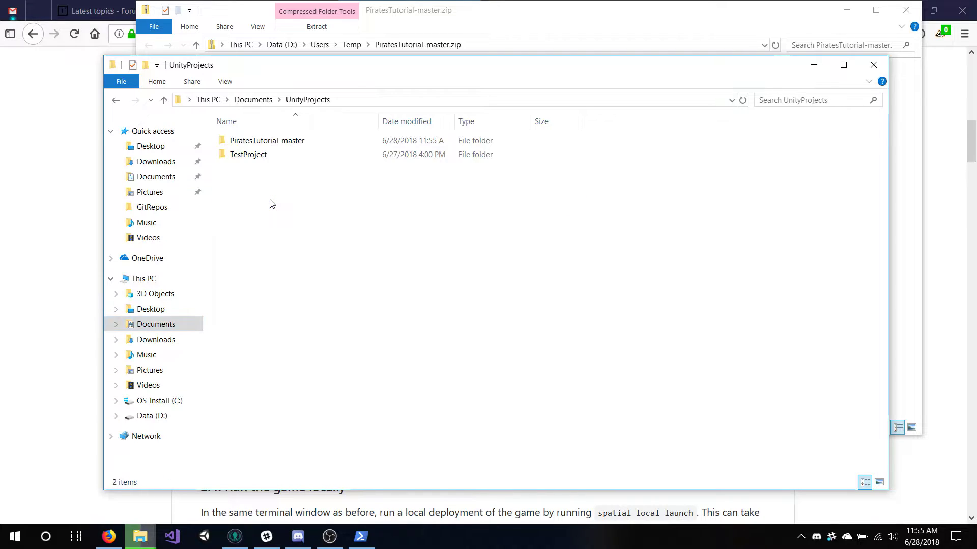
{"action": "double_click", "coordinate": [283, 143]}
{"action": "left_click", "coordinate": [443, 100]}
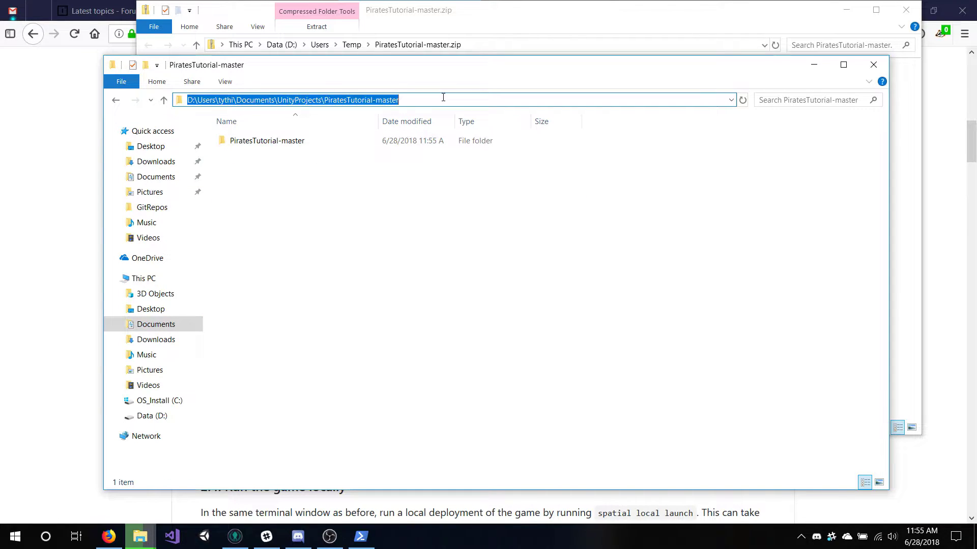
{"action": "double_click", "coordinate": [287, 141]}
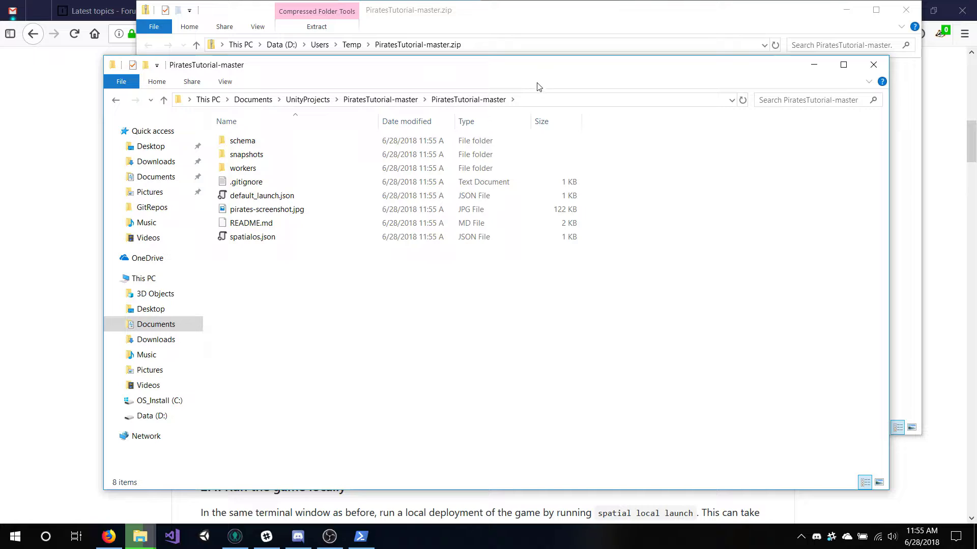
{"action": "left_click", "coordinate": [537, 99]}
{"action": "key", "text": "ctrl+c"}
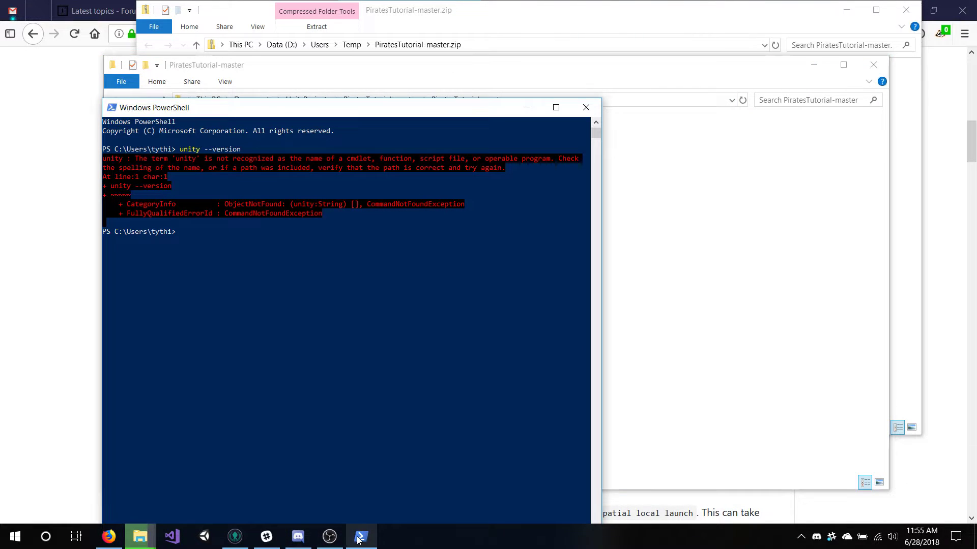
- Switch to PowerShell and change to the copied PiratesTutorial-master project folder path
{"action": "left_click", "coordinate": [360, 537]}
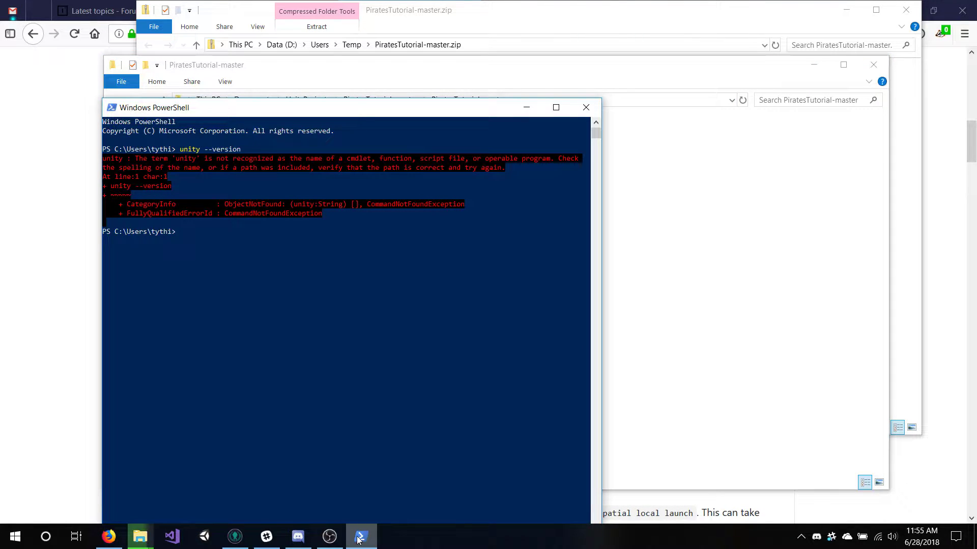
{"action": "type", "text": "cd"}
{"action": "key", "text": "ctrl+v"}
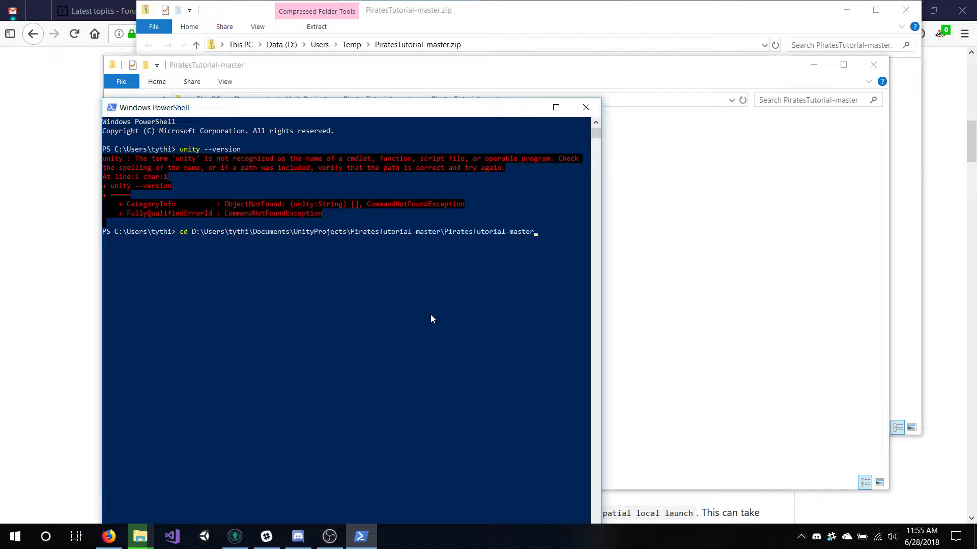
{"action": "key", "text": "Return"}
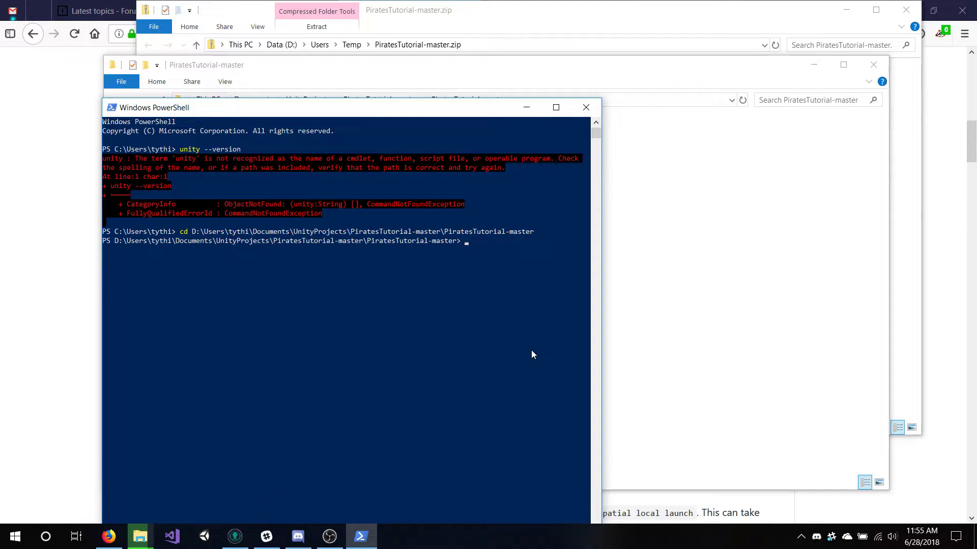
- Check the archive extraction until it completes and close the extra folder window it opens
{"action": "left_click", "coordinate": [728, 315]}
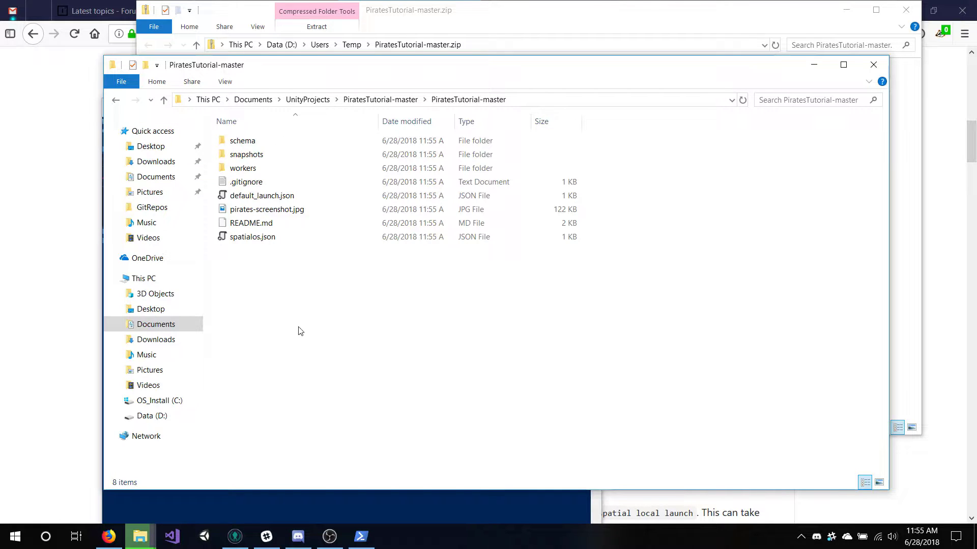
{"action": "left_click", "coordinate": [140, 536]}
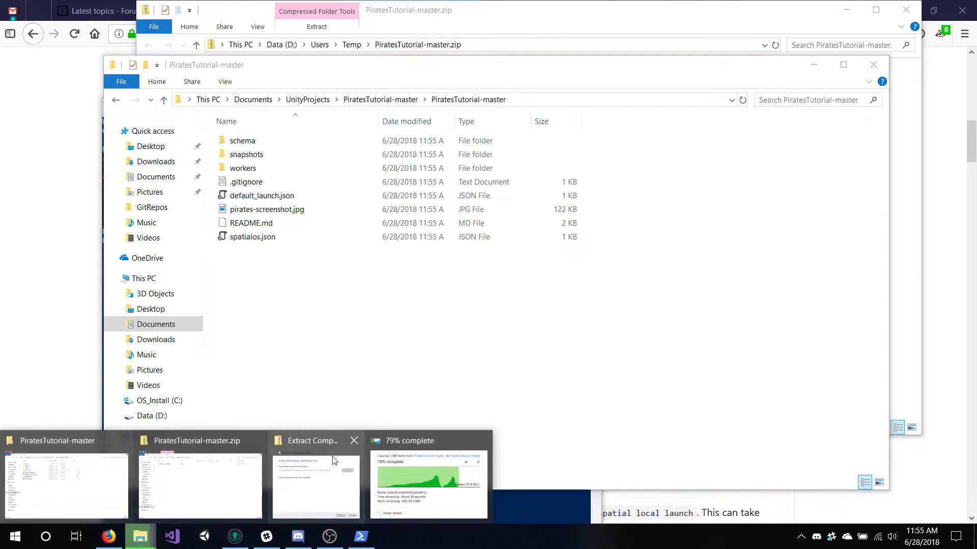
{"action": "left_click", "coordinate": [404, 463]}
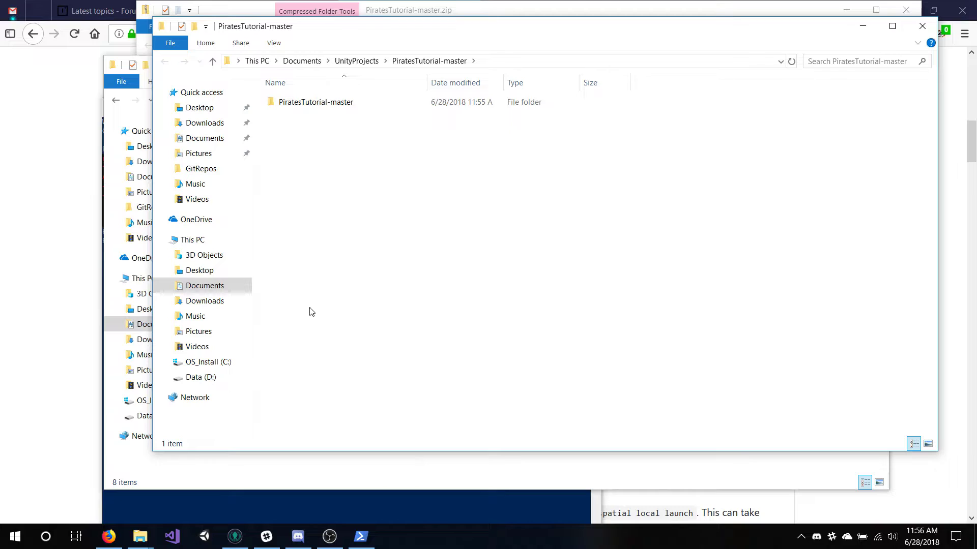
{"action": "left_click", "coordinate": [922, 26]}
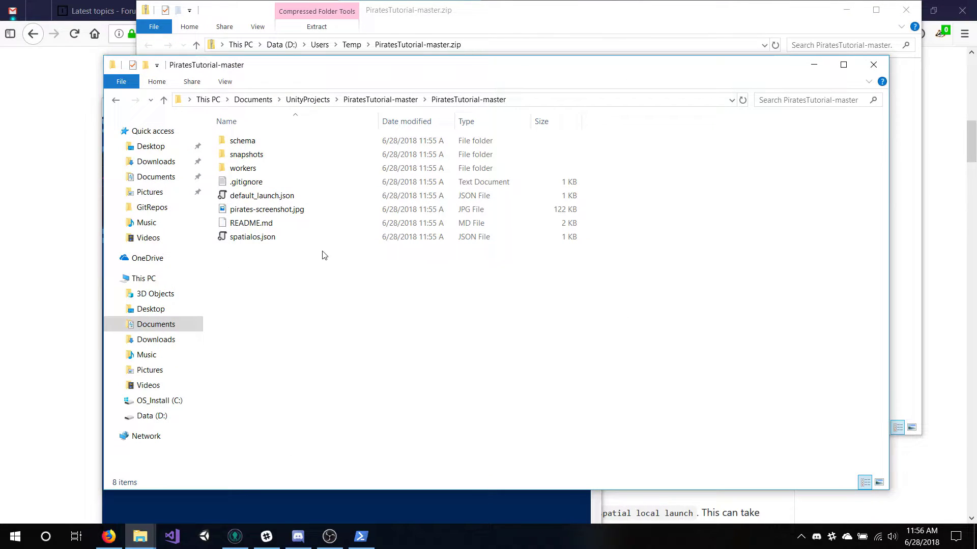
- Run spatial diagnose in PowerShell from the project folder, closing the browser authorization page it opens
{"action": "left_click", "coordinate": [464, 498]}
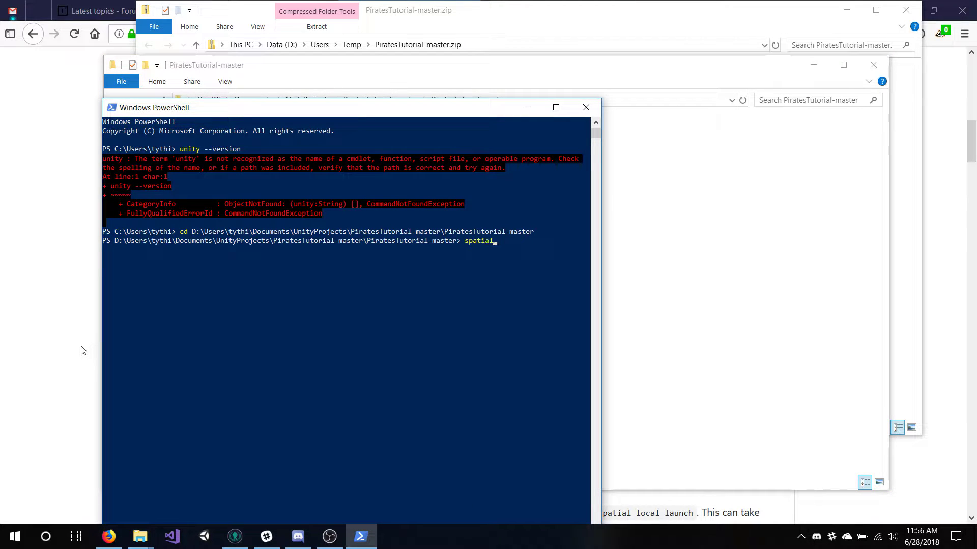
{"action": "type", "text": "spatial diagnose"}
{"action": "key", "text": "Return"}
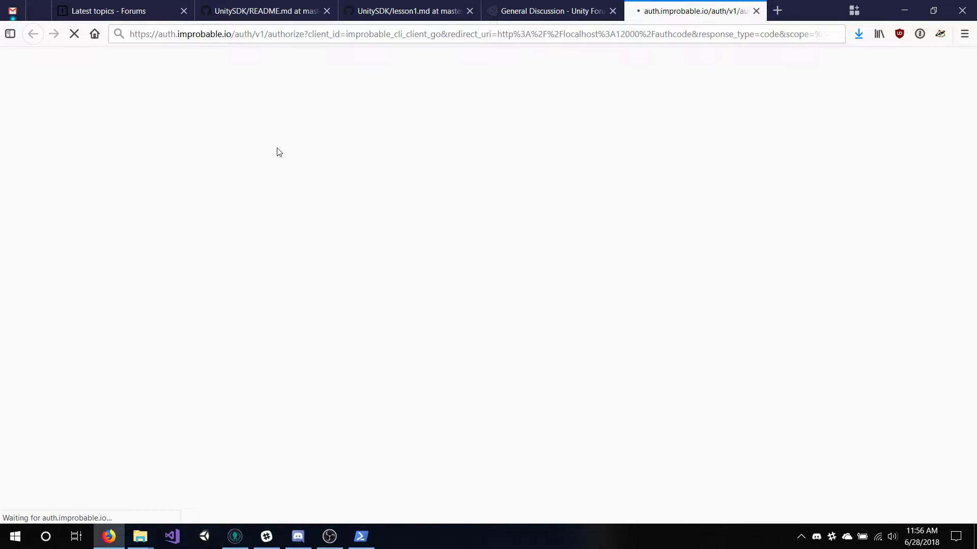
{"action": "left_click", "coordinate": [758, 10]}
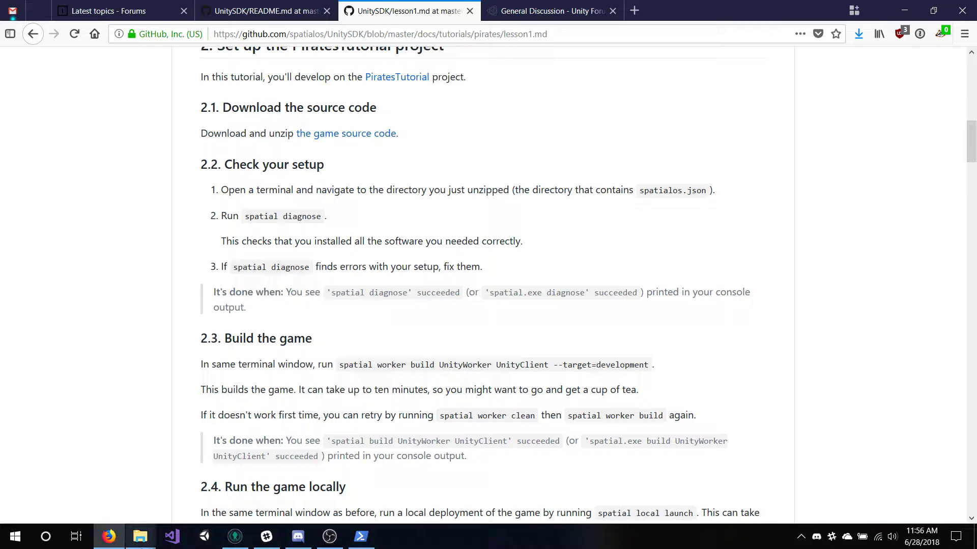
{"action": "left_click", "coordinate": [361, 537]}
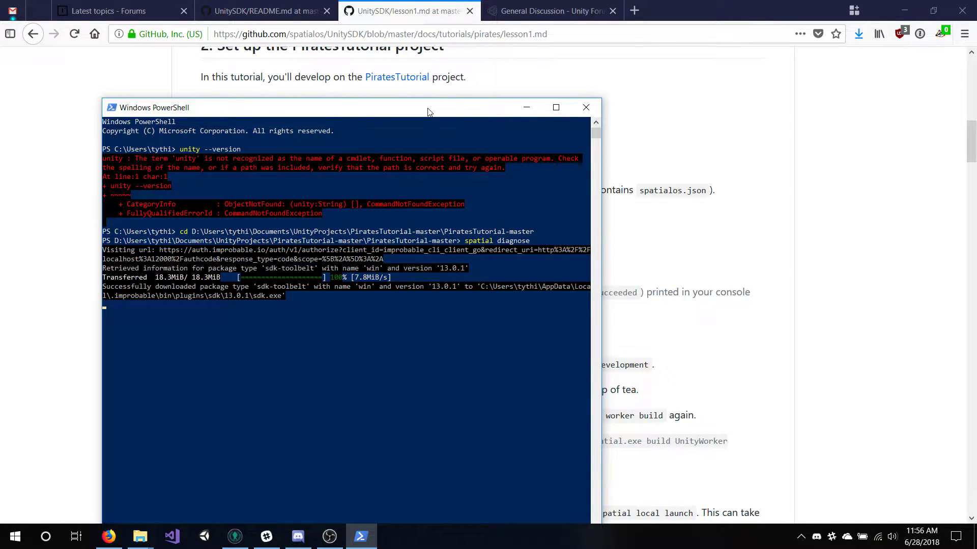
{"action": "left_click_drag", "start_coordinate": [433, 102], "coordinate": [449, 54]}
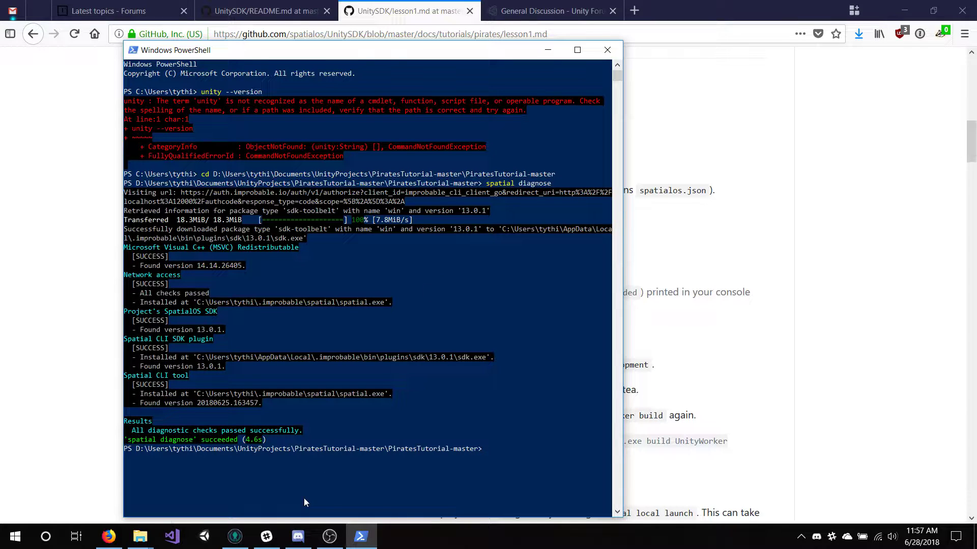
- Look up the build command in the lesson, then run spatial worker codegen in PowerShell
{"action": "left_click", "coordinate": [803, 367]}
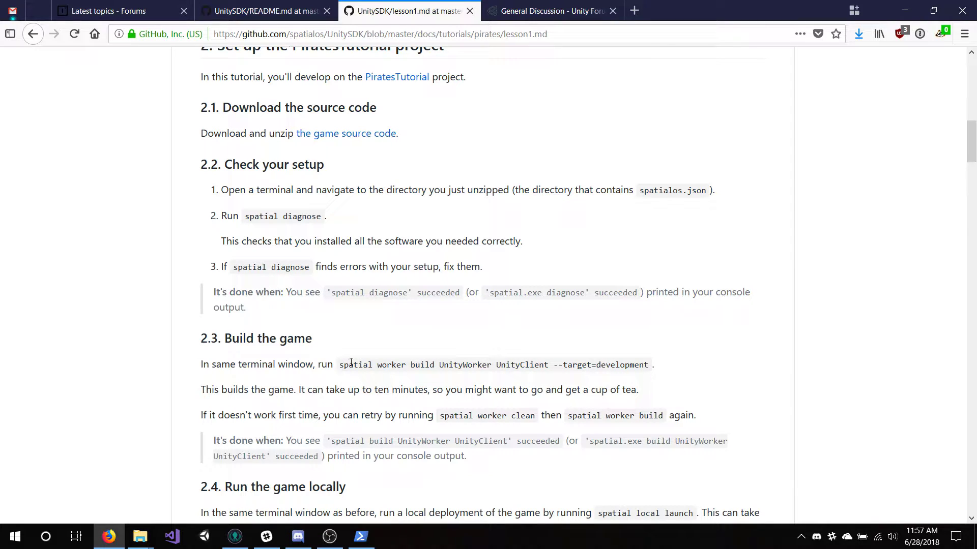
{"action": "left_click_drag", "start_coordinate": [338, 364], "coordinate": [649, 367]}
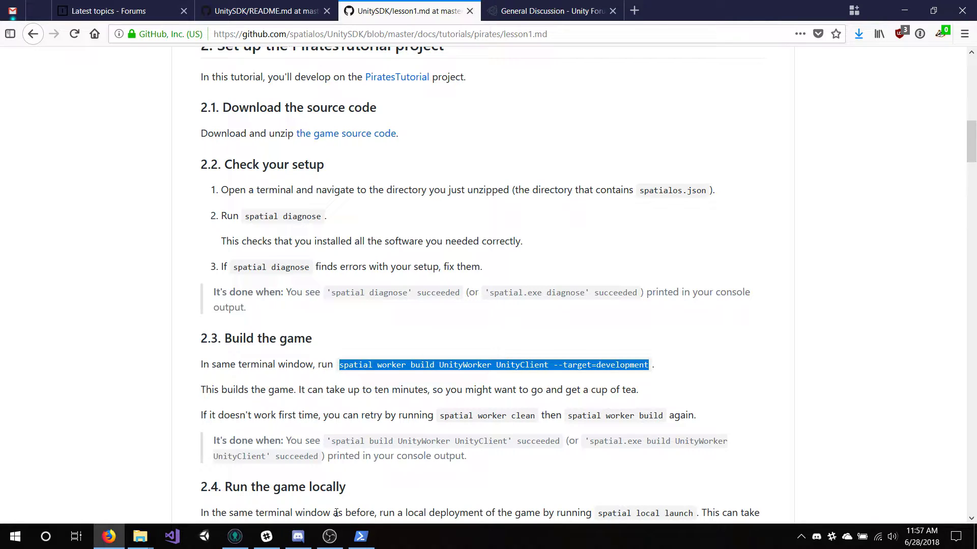
{"action": "left_click", "coordinate": [360, 537]}
{"action": "type", "text": "spa"}
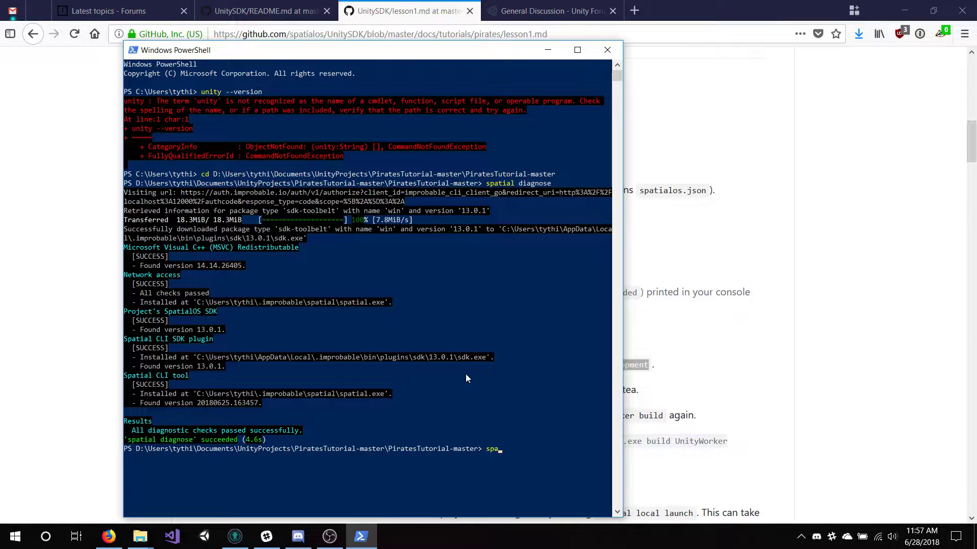
{"action": "type", "text": "tial worker code"}
{"action": "key", "text": "BackSpace"}
{"action": "key", "text": "BackSpace"}
{"action": "key", "text": "BackSpace"}
{"action": "type", "text": "codegen"}
{"action": "key", "text": "Return"}
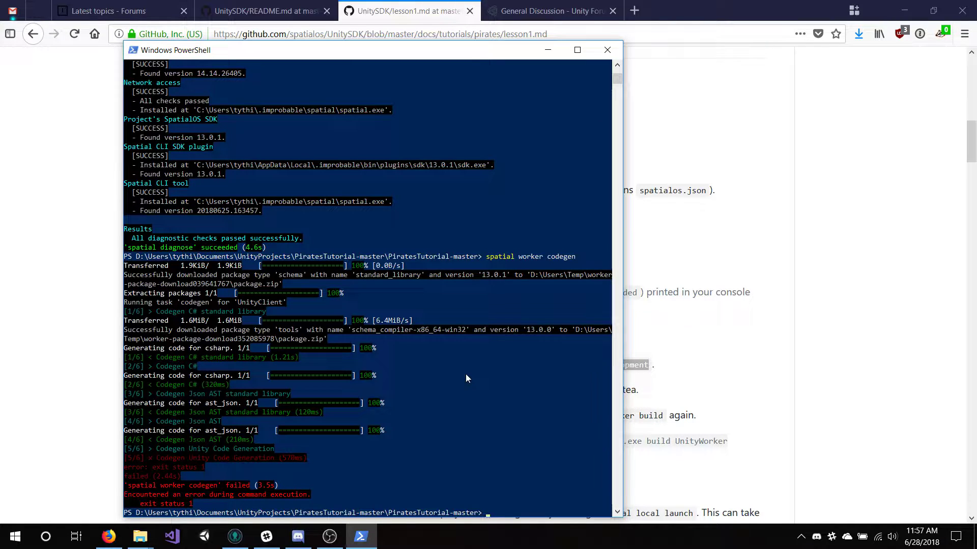
- Shorten the previous PowerShell command to spatial codegen and run it in the project folder
{"action": "key", "text": "Up"}
{"action": "key", "text": "Left"}
{"action": "key", "text": "Left"}
{"action": "key", "text": "Left"}
{"action": "key", "text": "Left"}
{"action": "key", "text": "Left"}
{"action": "key", "text": "Left"}
{"action": "key", "text": "Left"}
{"action": "key", "text": "BackSpace"}
{"action": "key", "text": "BackSpace"}
{"action": "key", "text": "BackSpace"}
{"action": "key", "text": "BackSpace"}
{"action": "key", "text": "BackSpace"}
{"action": "key", "text": "BackSpace"}
{"action": "key", "text": "BackSpace"}
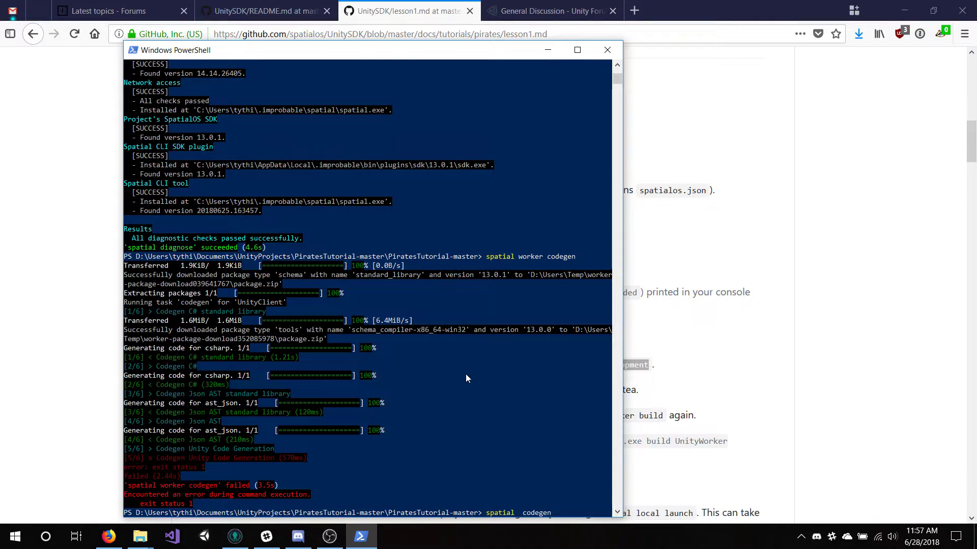
{"action": "key", "text": "Return"}
- Return to PowerShell and run spatial worker build UnityWorker UnityClient --target=development in the project folder
{"action": "key", "text": "Up"}
{"action": "key", "text": "Up"}
{"action": "key", "text": "Return"}
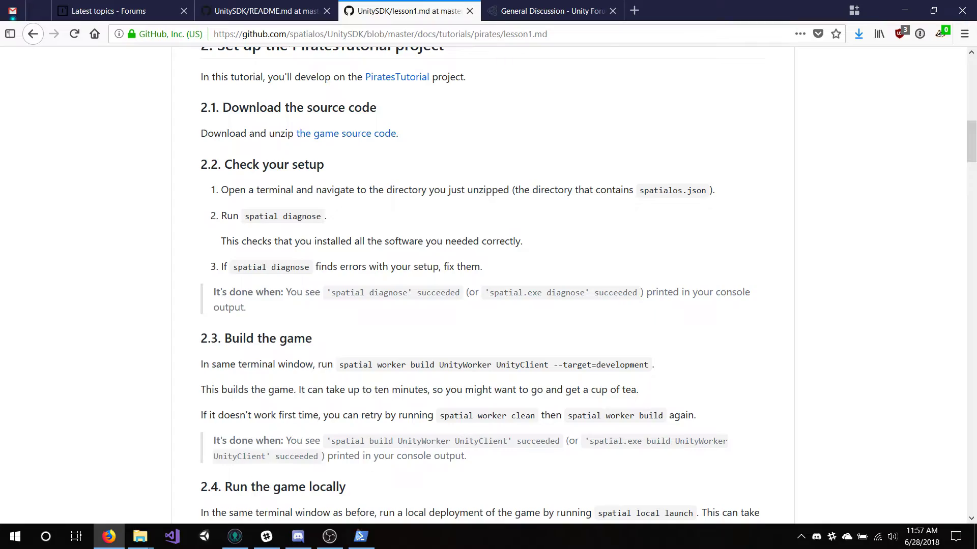
{"action": "left_click", "coordinate": [360, 536]}
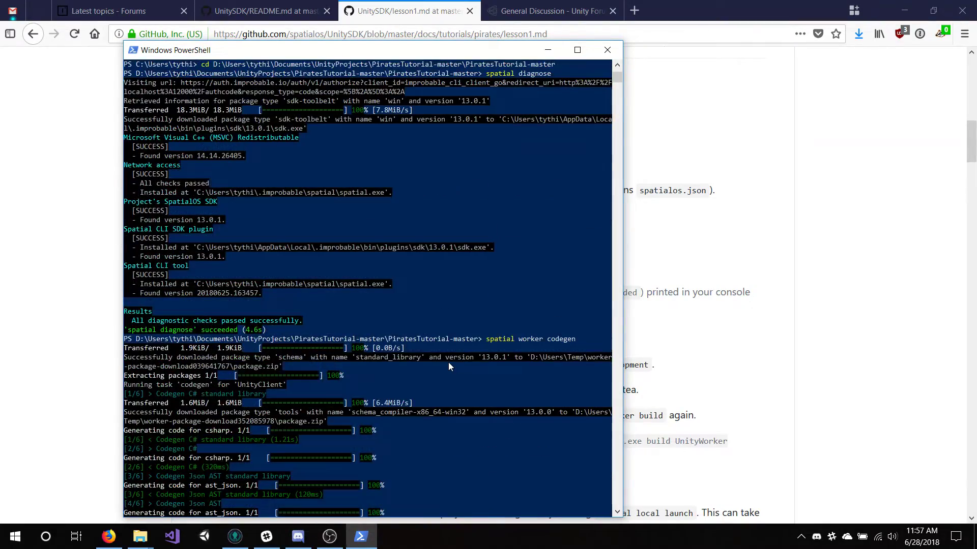
{"action": "type", "text": "spatial codegen"}
{"action": "key", "text": "Return"}
{"action": "type", "text": "spatial worker build UnityWorker UnityClient --target=development"}
{"action": "key", "text": "Return"}
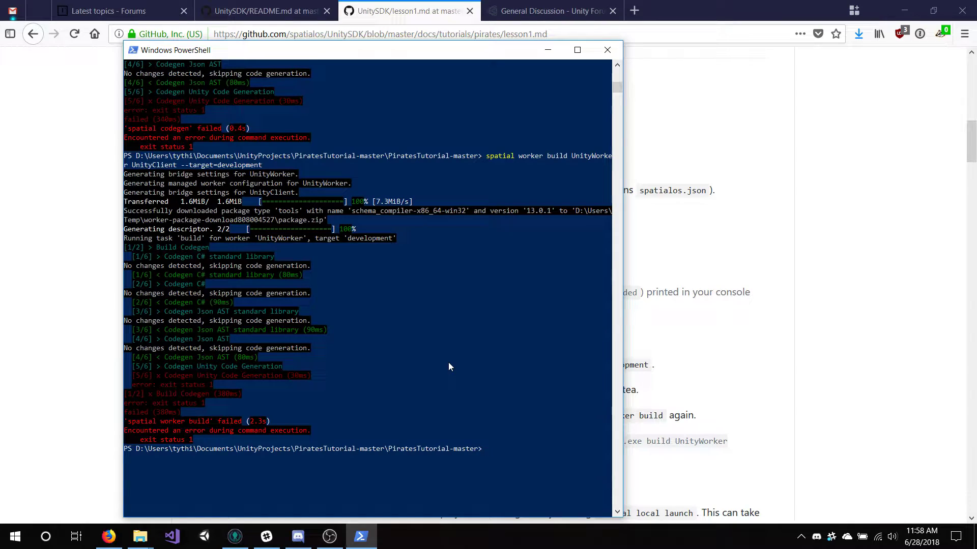
- Recall the earlier spatial codegen command and run it again after the worker build attempt
{"action": "key", "text": "Up"}
{"action": "key", "text": "Up"}
{"action": "key", "text": "Return"}
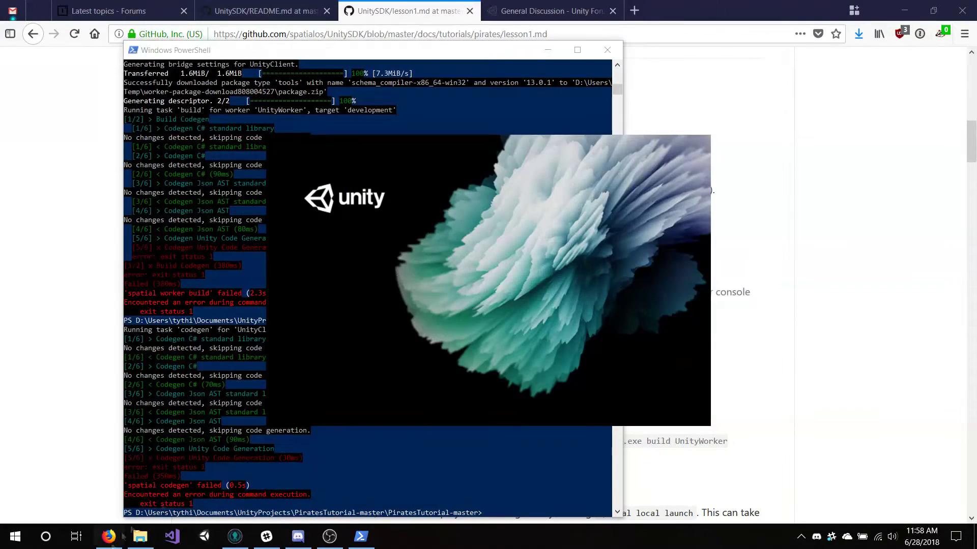
- Try to open the inner PiratesTutorial-master folder as an existing project in Unity 2017.4.6f1
{"action": "left_click", "coordinate": [139, 536]}
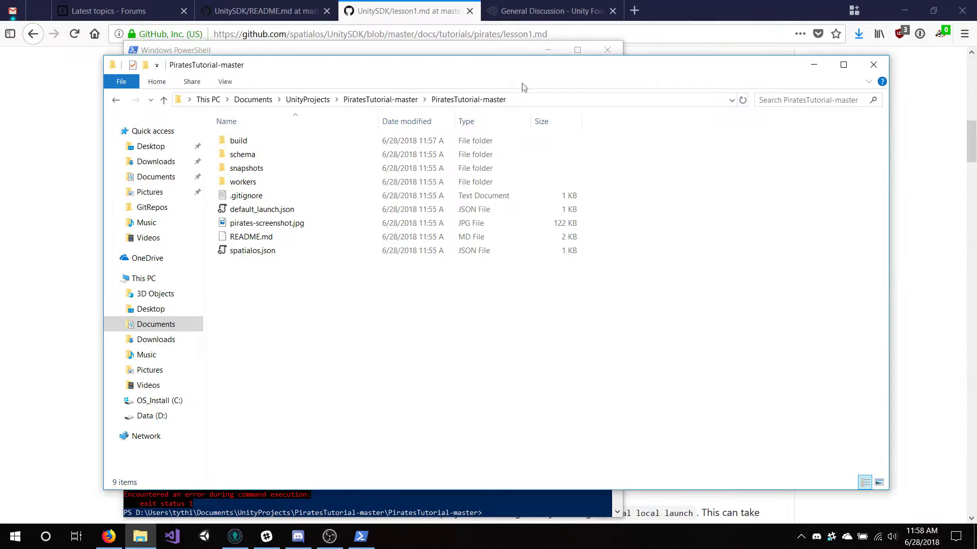
{"action": "left_click", "coordinate": [356, 98]}
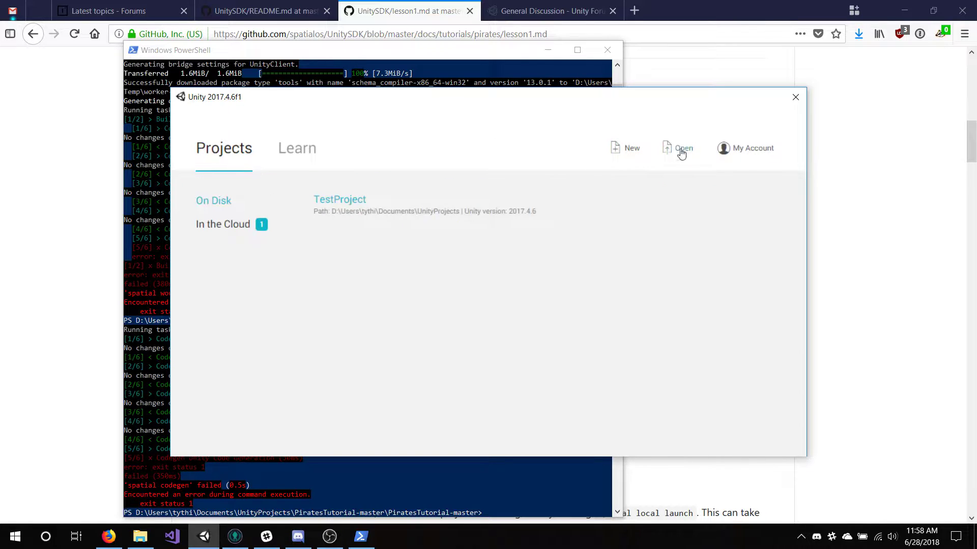
{"action": "left_click", "coordinate": [681, 150]}
{"action": "double_click", "coordinate": [339, 195]}
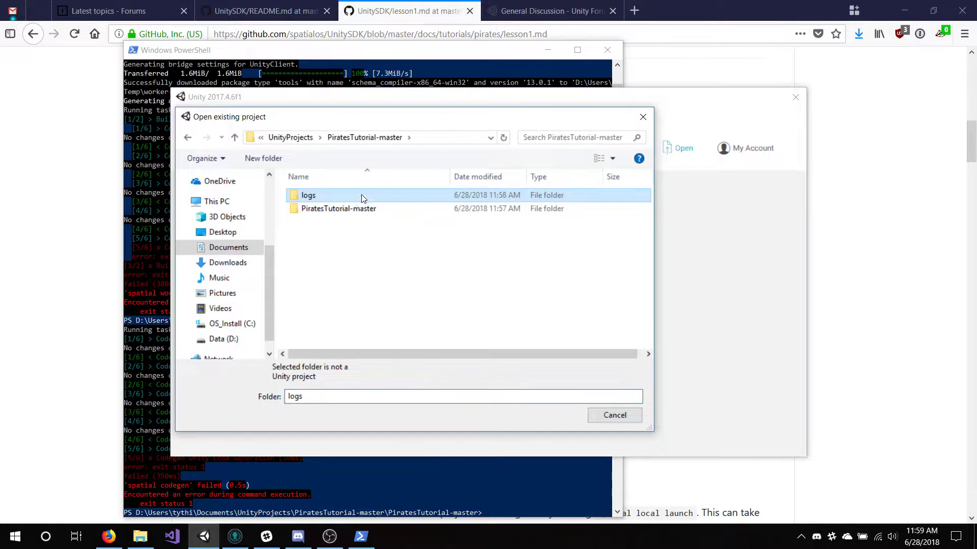
{"action": "double_click", "coordinate": [335, 209]}
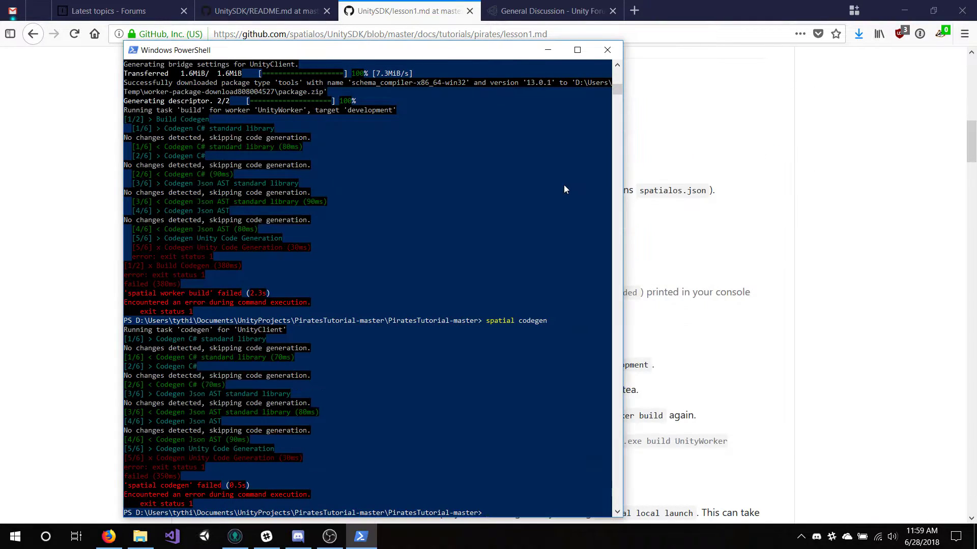
- Browse the PiratesTutorial-master folders and inspect the project name in spatialos.json with Notepad++
{"action": "left_click", "coordinate": [140, 536]}
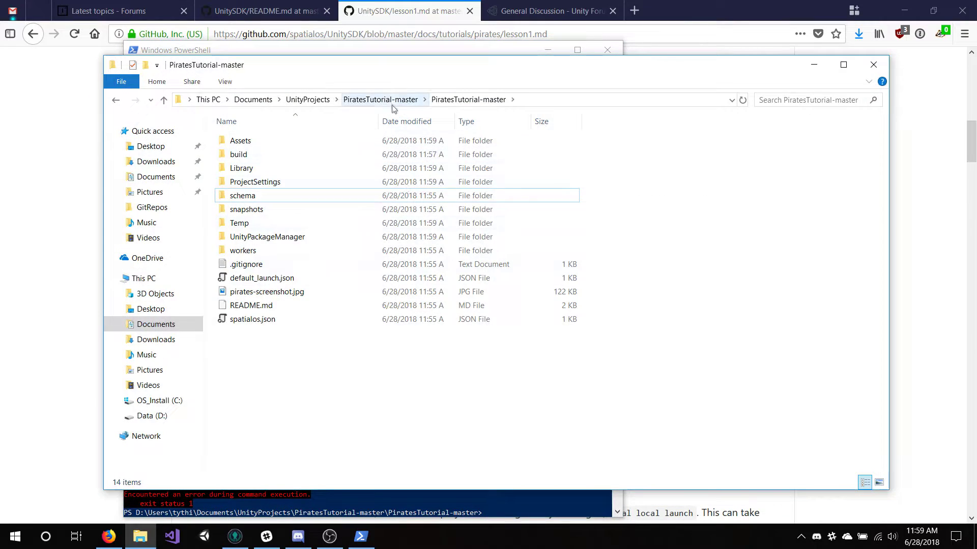
{"action": "left_click", "coordinate": [372, 99]}
{"action": "double_click", "coordinate": [237, 140]}
{"action": "left_click", "coordinate": [392, 100]}
{"action": "double_click", "coordinate": [299, 153]}
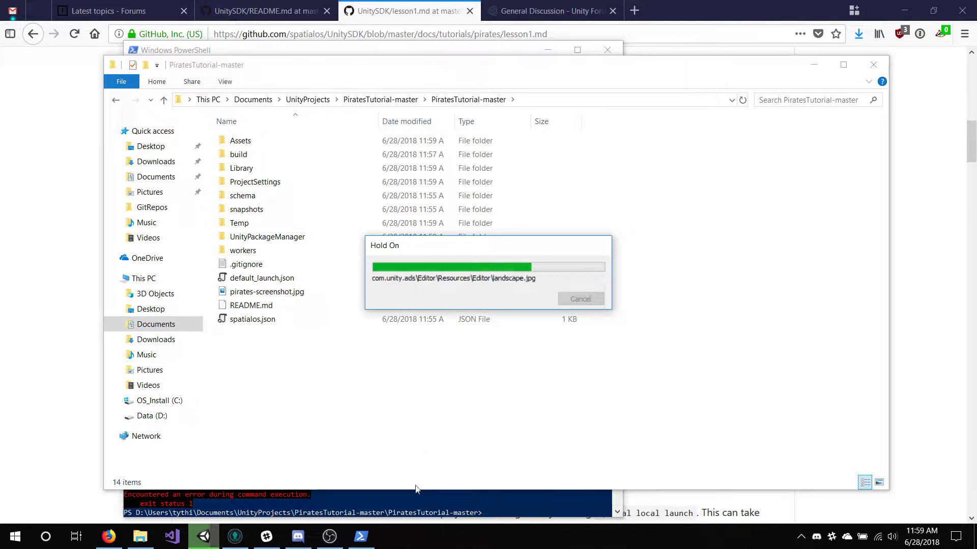
{"action": "double_click", "coordinate": [280, 319]}
{"action": "left_click", "coordinate": [630, 269]}
{"action": "right_click", "coordinate": [306, 326]}
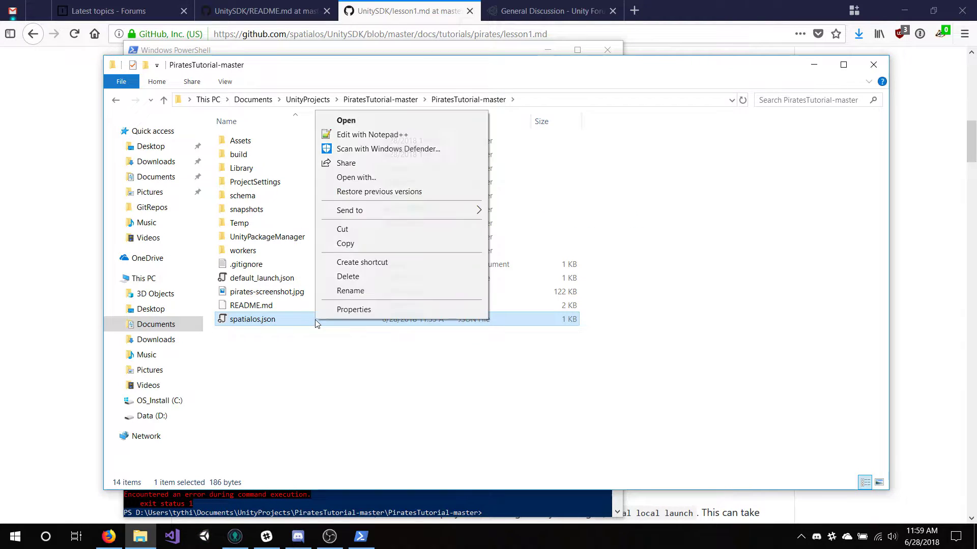
{"action": "left_click", "coordinate": [362, 133]}
{"action": "double_click", "coordinate": [188, 80]}
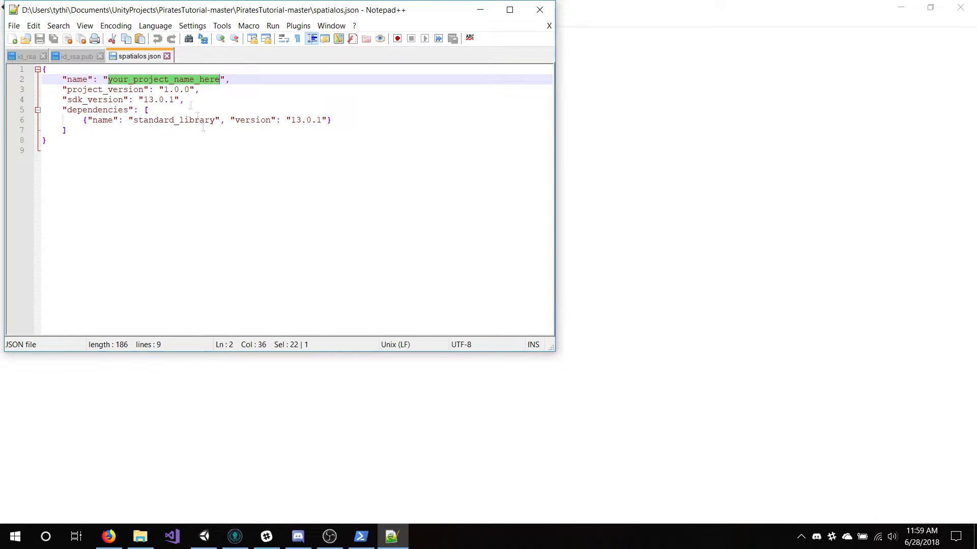
- Close spatialos.json and the two other open files, and exit Notepad++
{"action": "left_click", "coordinate": [167, 56]}
{"action": "left_click", "coordinate": [100, 56]}
{"action": "left_click", "coordinate": [43, 56]}
{"action": "left_click", "coordinate": [540, 9]}
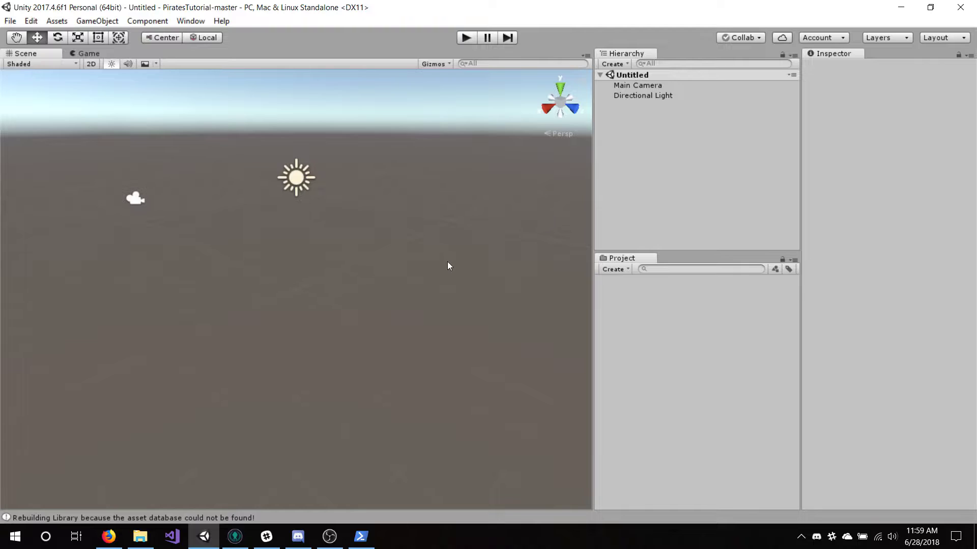
- Go to the project's workers\unity folder in File Explorer and select its path
{"action": "left_click", "coordinate": [140, 536]}
{"action": "double_click", "coordinate": [243, 250]}
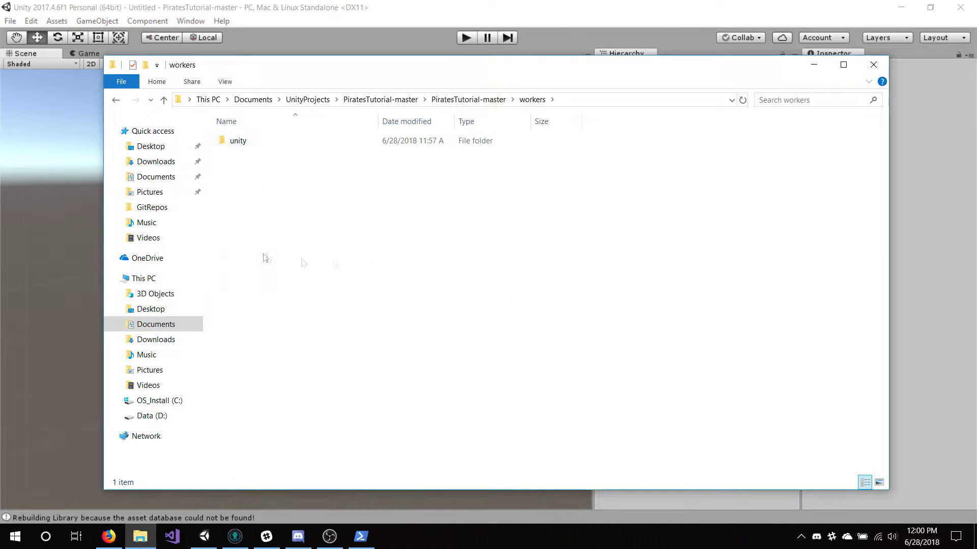
{"action": "double_click", "coordinate": [236, 141]}
{"action": "left_click", "coordinate": [617, 107]}
- Switch to Unity and open the workers\unity folder as an existing project, continuing despite the editor version mismatch
{"action": "key", "text": "alt+Tab"}
{"action": "left_click", "coordinate": [11, 21]}
{"action": "left_click", "coordinate": [45, 90]}
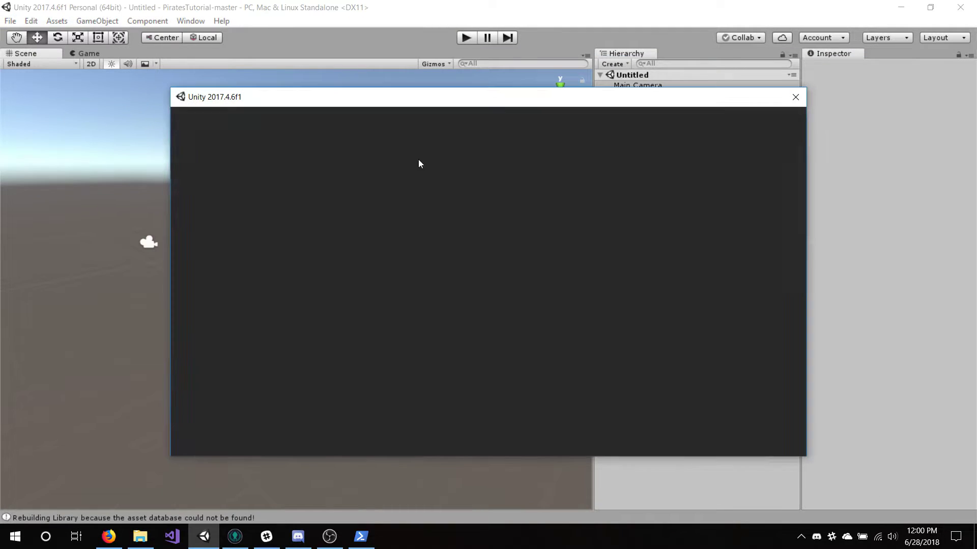
{"action": "left_click", "coordinate": [680, 148]}
{"action": "left_click", "coordinate": [432, 146]}
{"action": "key", "text": "ctrl+v"}
{"action": "key", "text": "Return"}
{"action": "left_click", "coordinate": [545, 391]}
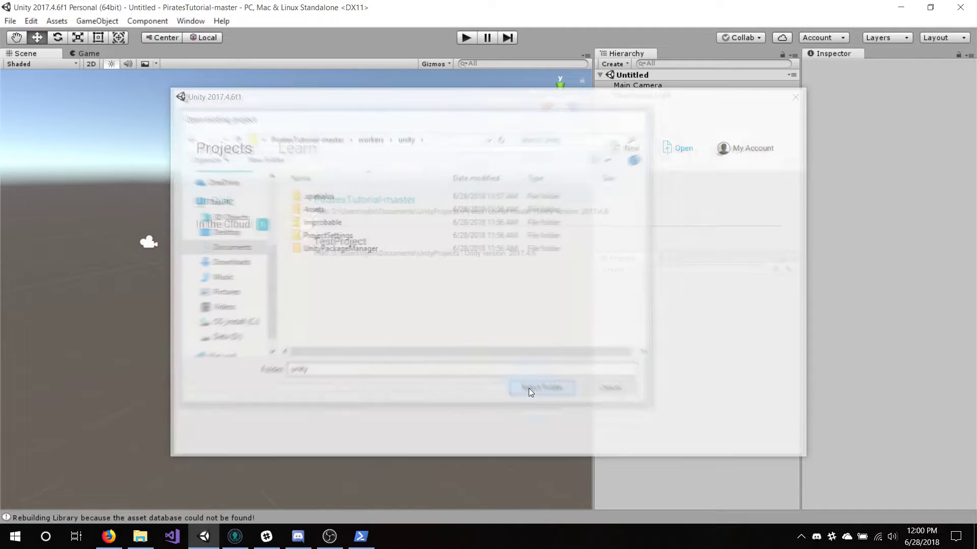
{"action": "key", "text": "alt+Up"}
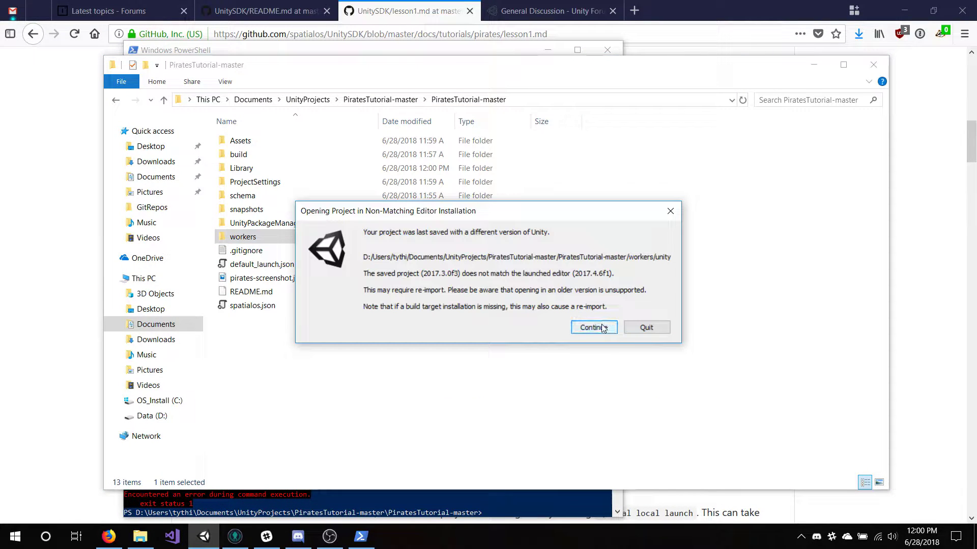
{"action": "key", "text": "Return"}
- Delete the Assets, Library, ProjectSettings and UnityPackageManager folders from the root of the inner PiratesTutorial-master folder
{"action": "left_click", "coordinate": [312, 257]}
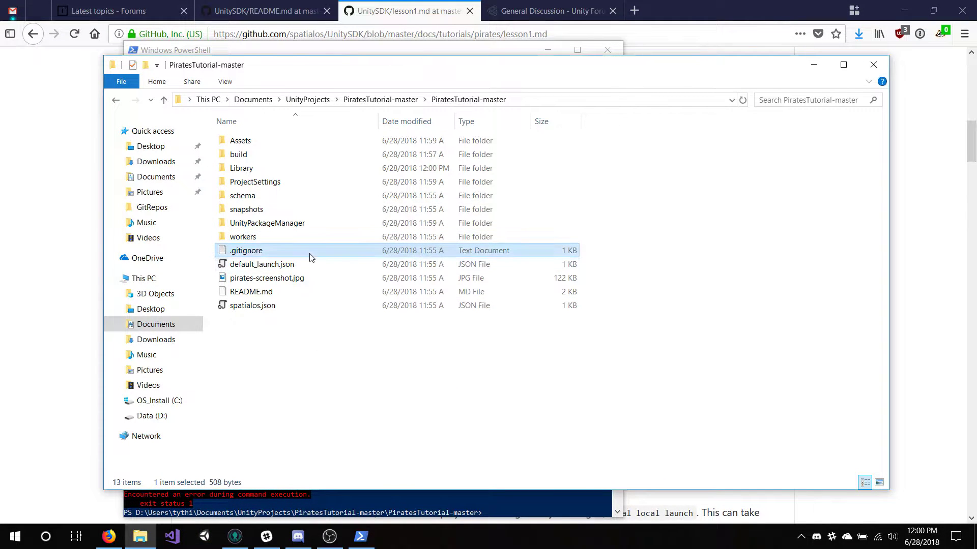
{"action": "left_click", "coordinate": [244, 140]}
{"action": "left_click", "coordinate": [244, 167], "text": "ctrl"}
{"action": "left_click", "coordinate": [256, 182], "text": "ctrl"}
{"action": "key", "text": "Delete"}
{"action": "key", "text": "Delete"}
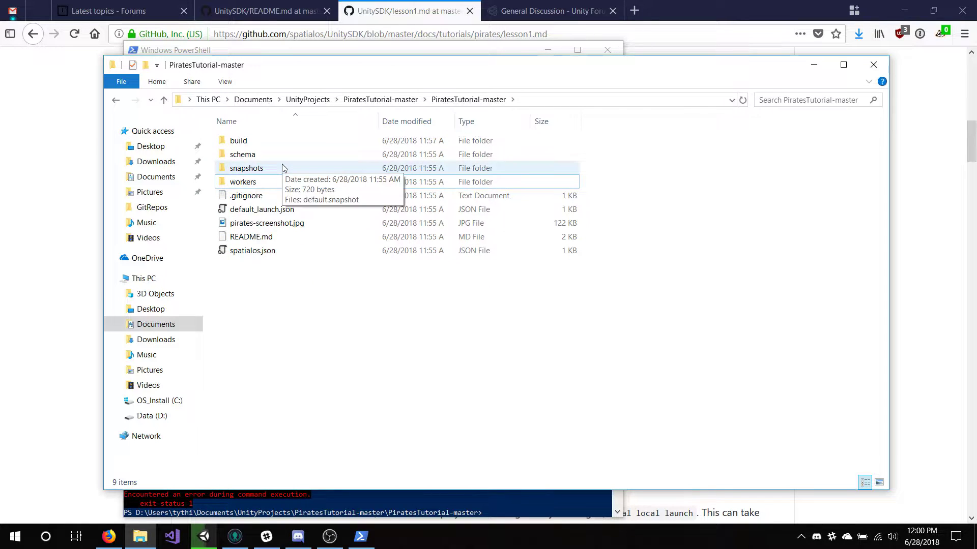
- Open the project's workers\unity folder and check Unity's import progress
{"action": "double_click", "coordinate": [265, 181]}
{"action": "double_click", "coordinate": [242, 141]}
{"action": "left_click", "coordinate": [209, 542]}
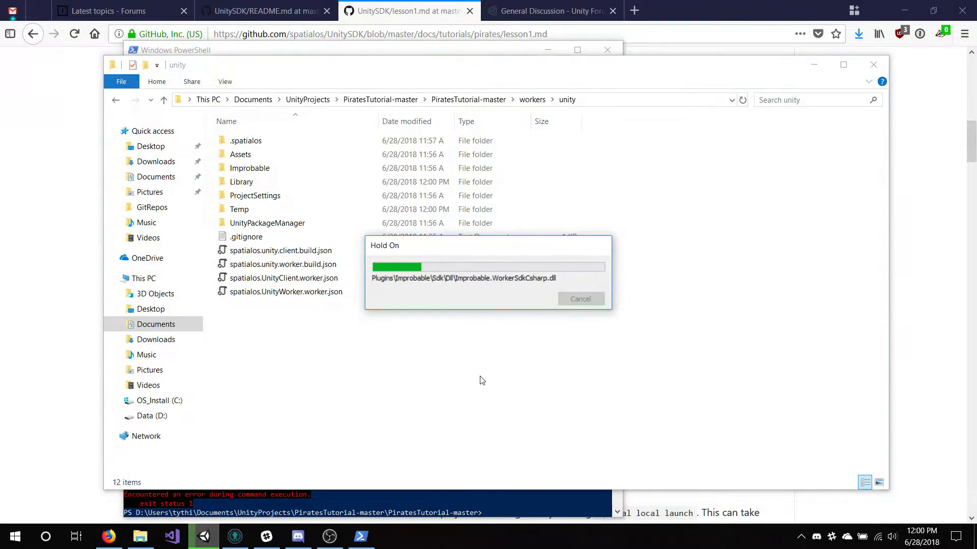
- Open the UnitySDK repository from the Pirates lesson page in Firefox, download it as a ZIP and open the archive
{"action": "key", "text": "alt+Tab"}
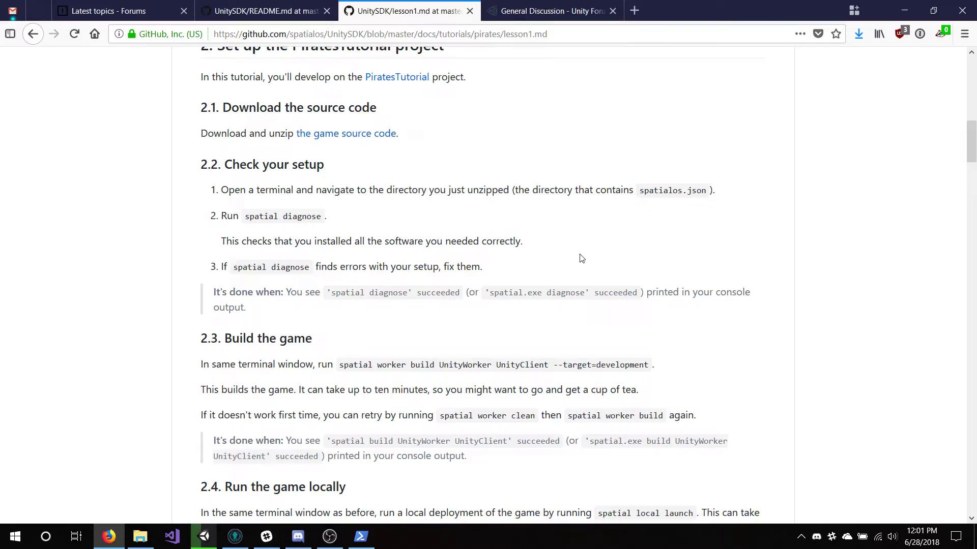
{"action": "scroll", "coordinate": [307, 243], "scroll_direction": "up", "scroll_amount": 3}
{"action": "scroll", "coordinate": [435, 244], "scroll_direction": "down", "scroll_amount": 7}
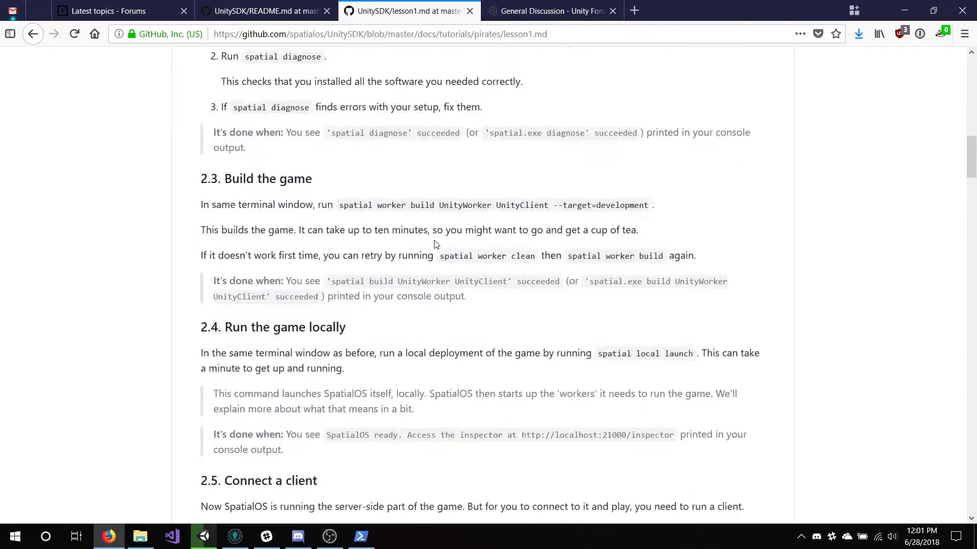
{"action": "scroll", "coordinate": [435, 244], "scroll_direction": "up", "scroll_amount": 10}
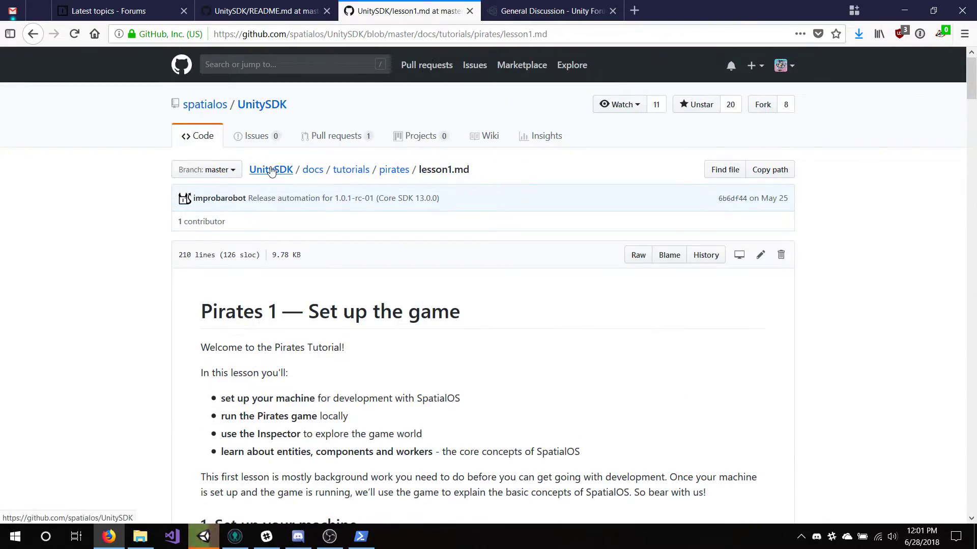
{"action": "middle_click", "coordinate": [262, 168]}
{"action": "left_click", "coordinate": [750, 241]}
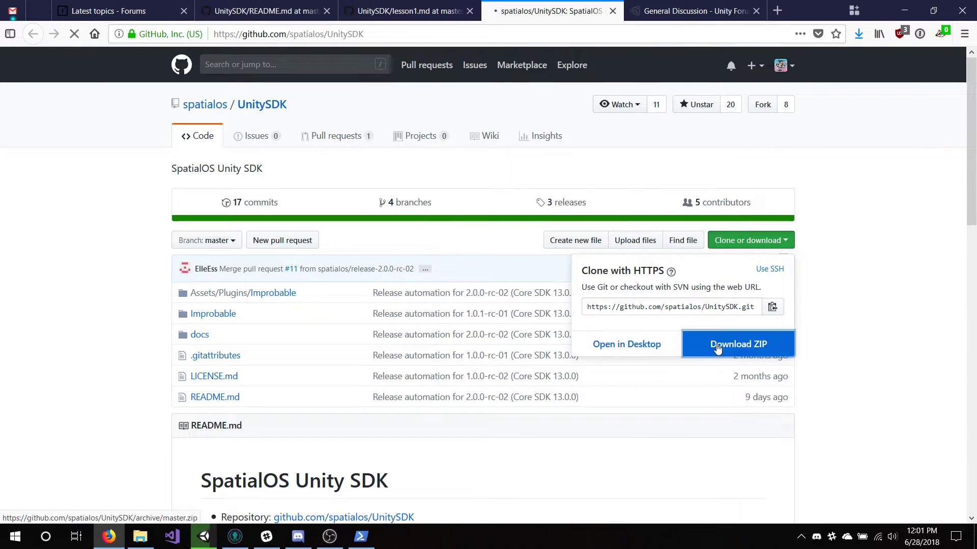
{"action": "left_click", "coordinate": [738, 344]}
{"action": "left_click", "coordinate": [521, 345]}
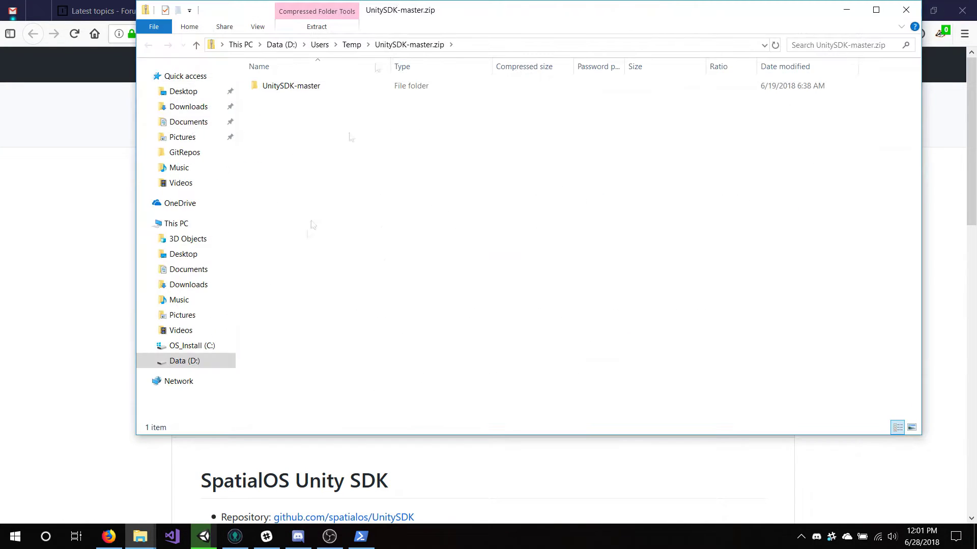
- Examine the project's workers\unity\Improbable and Assets\Plugins\Improbable folders in File Explorer
{"action": "key", "text": "alt+Tab"}
{"action": "double_click", "coordinate": [291, 169]}
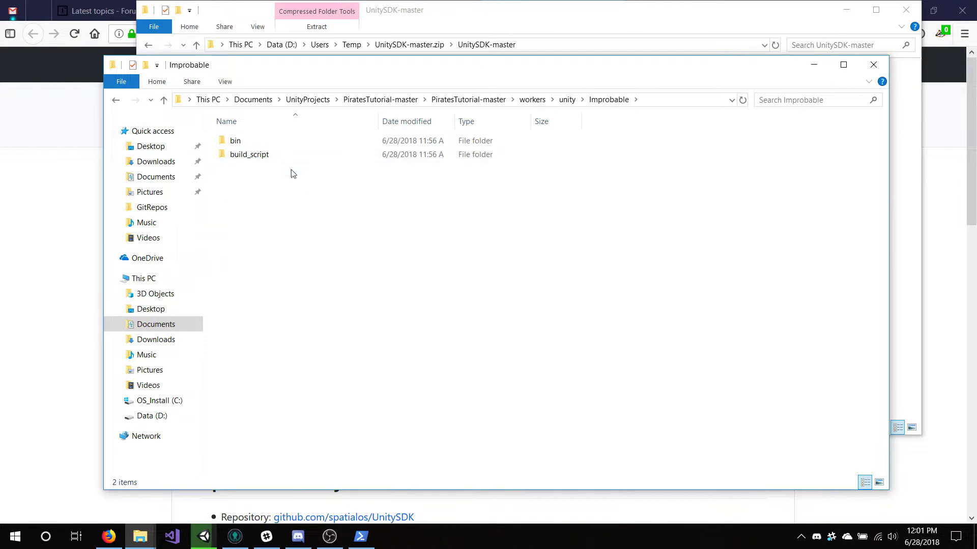
{"action": "left_click", "coordinate": [567, 100]}
{"action": "double_click", "coordinate": [279, 154]}
{"action": "double_click", "coordinate": [270, 195]}
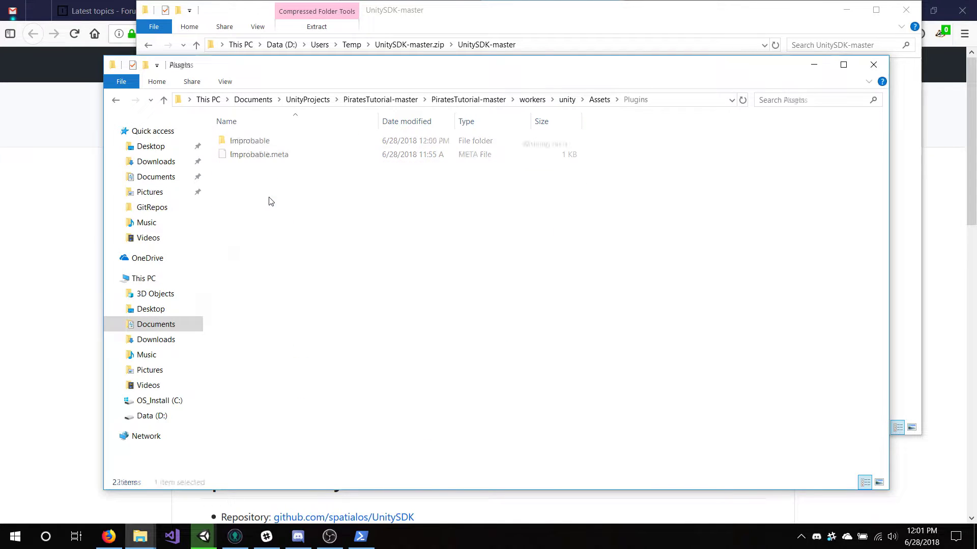
{"action": "double_click", "coordinate": [250, 141]}
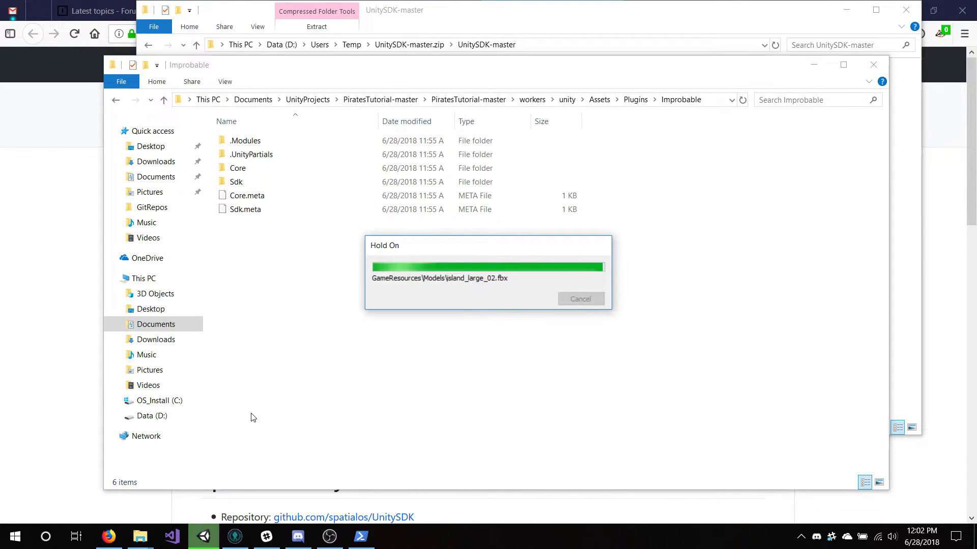
{"action": "key", "text": "alt+Tab"}
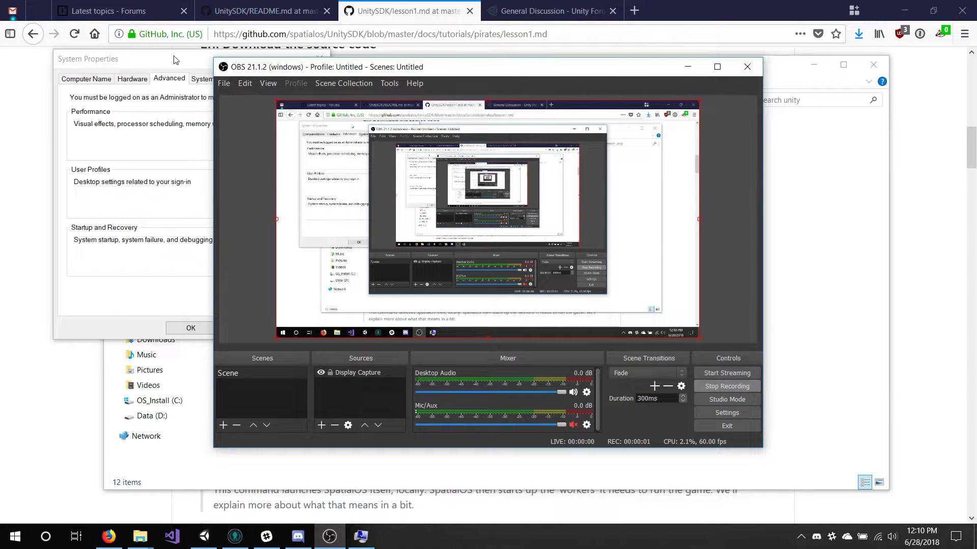
- Set the UNITY_HOME user environment variable to D:\Program Files\Unity Editors\2017.4.6f1 and save the environment variables
{"action": "left_click", "coordinate": [173, 60]}
{"action": "left_click", "coordinate": [275, 292]}
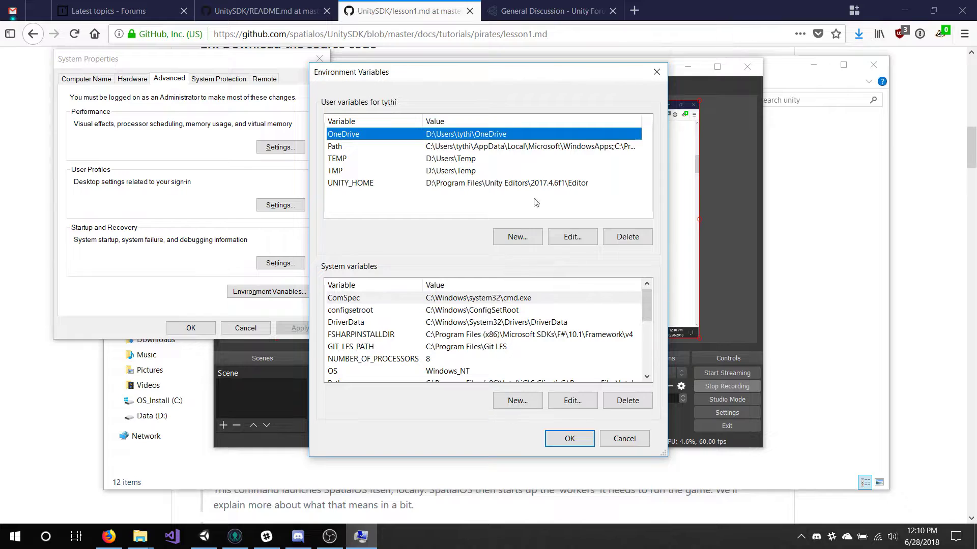
{"action": "left_click", "coordinate": [564, 183]}
{"action": "left_click", "coordinate": [571, 239]}
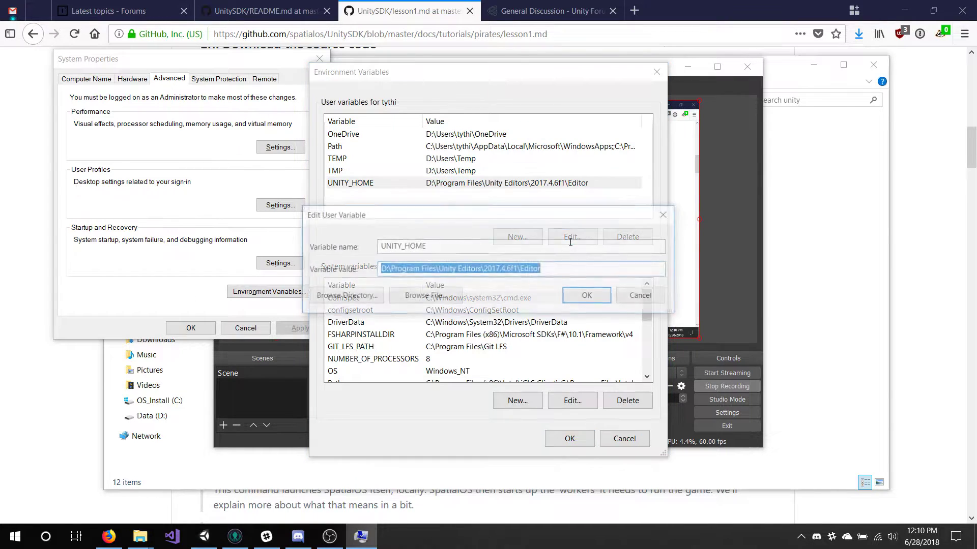
{"action": "left_click", "coordinate": [541, 268]}
{"action": "left_click_drag", "start_coordinate": [541, 269], "coordinate": [482, 268]}
{"action": "left_click", "coordinate": [539, 269]}
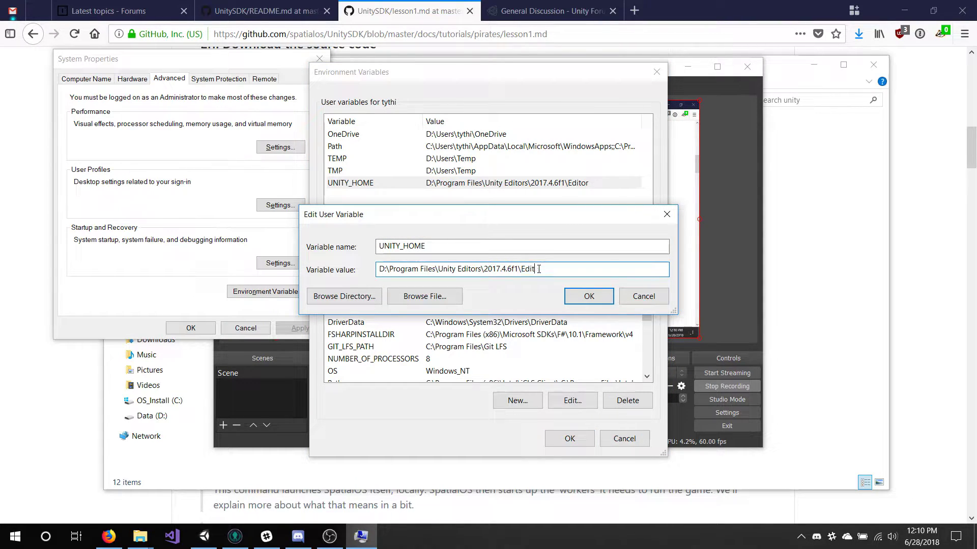
{"action": "key", "text": "BackSpace"}
{"action": "key", "text": "BackSpace"}
{"action": "key", "text": "BackSpace"}
{"action": "key", "text": "BackSpace"}
{"action": "key", "text": "BackSpace"}
{"action": "key", "text": "Return"}
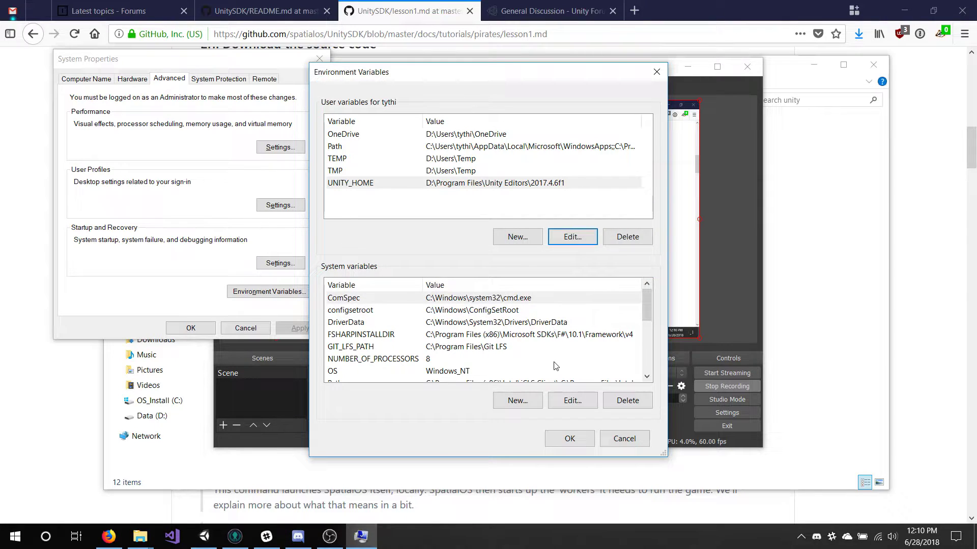
{"action": "left_click", "coordinate": [570, 438]}
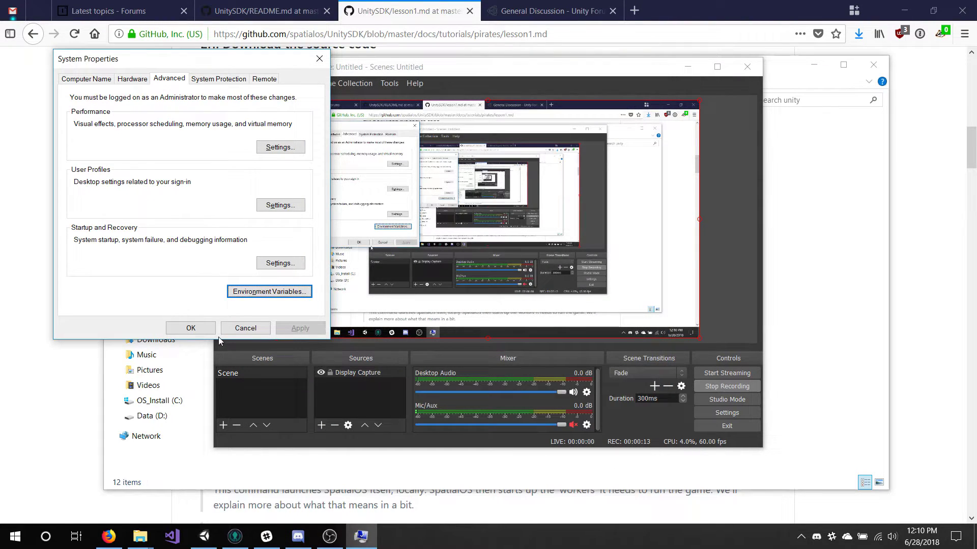
- Close System Properties, open Windows PowerShell and change to the inner PiratesTutorial-master project directory
{"action": "left_click", "coordinate": [190, 328]}
{"action": "key", "text": "super"}
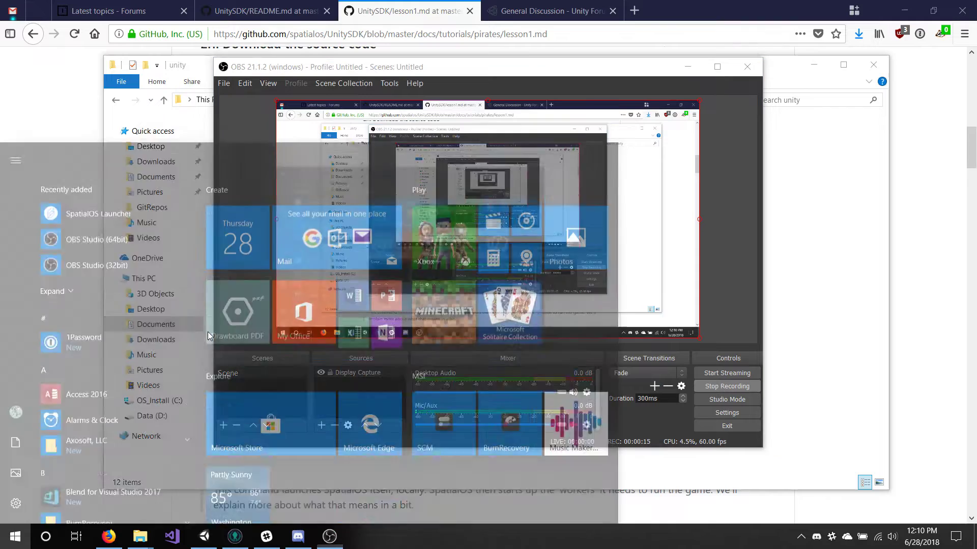
{"action": "type", "text": "power"}
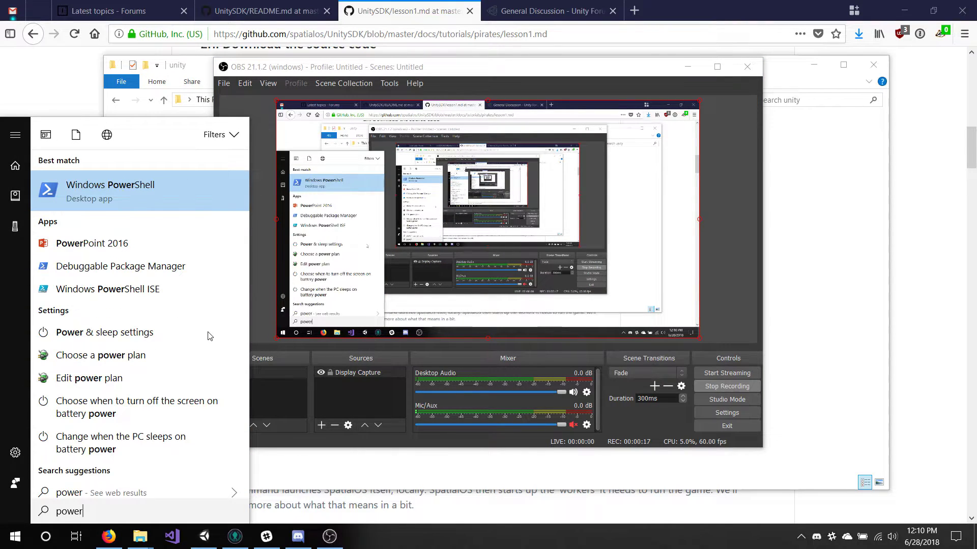
{"action": "key", "text": "Return"}
{"action": "type", "text": "cd D:\\Users\\tythi\\Documents\\UnityProjects\\PiratesTutorial-master\\PiratesTutorial-master"}
{"action": "key", "text": "Return"}
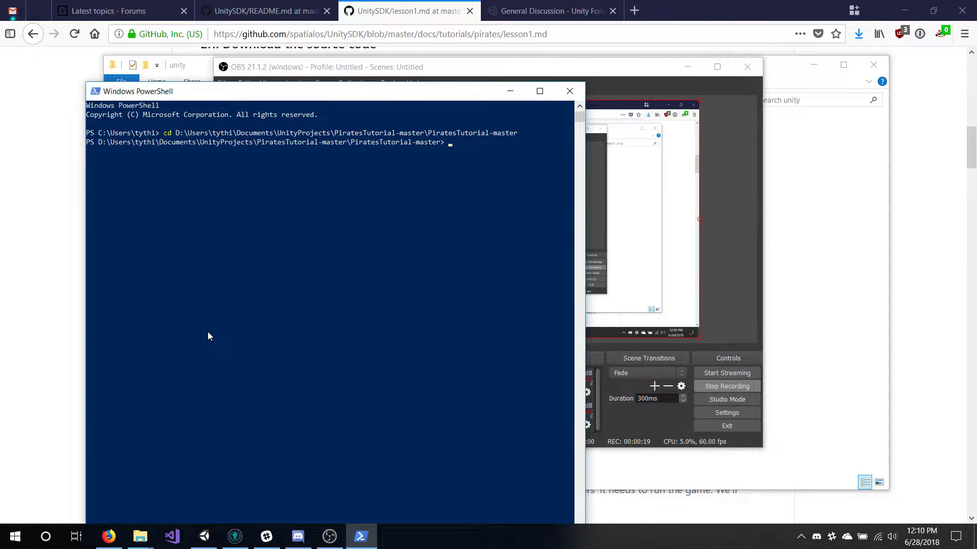
- Run spatial codegen in the Pirates project directory
{"action": "type", "text": "spatial codegen"}
{"action": "left_click_drag", "start_coordinate": [316, 94], "coordinate": [393, 38]}
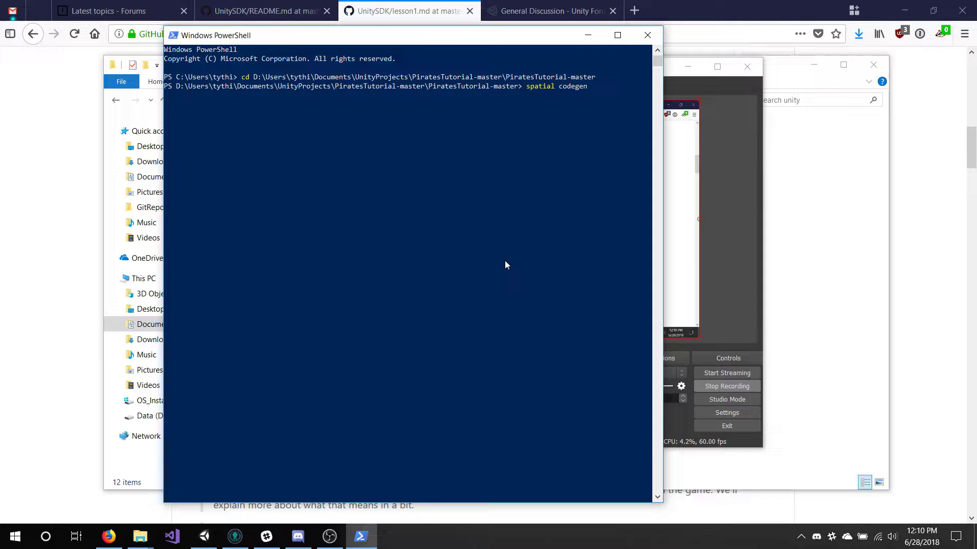
{"action": "key", "text": "Return"}
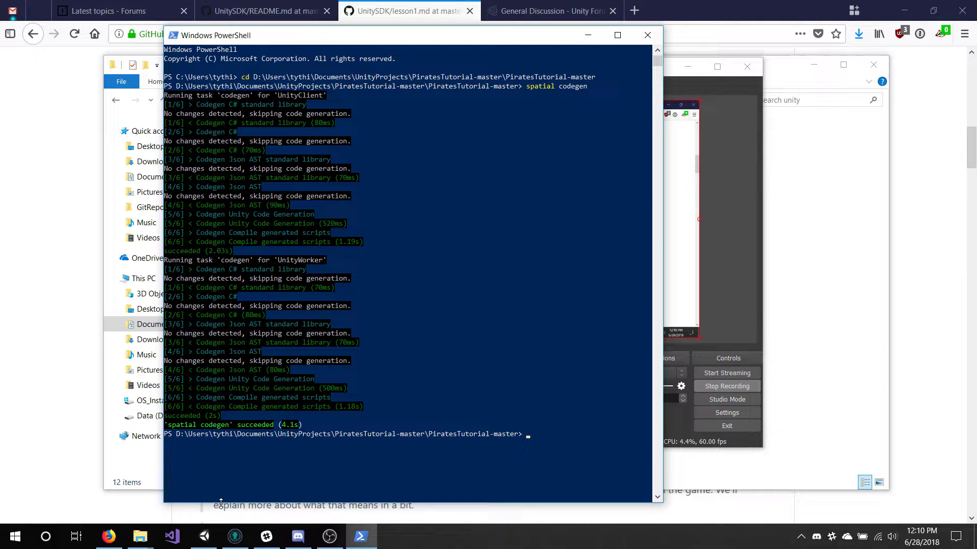
- Run spatial diagnose in the same PowerShell window to check the SpatialOS setup
{"action": "key", "text": "Up"}
{"action": "key", "text": "Up"}
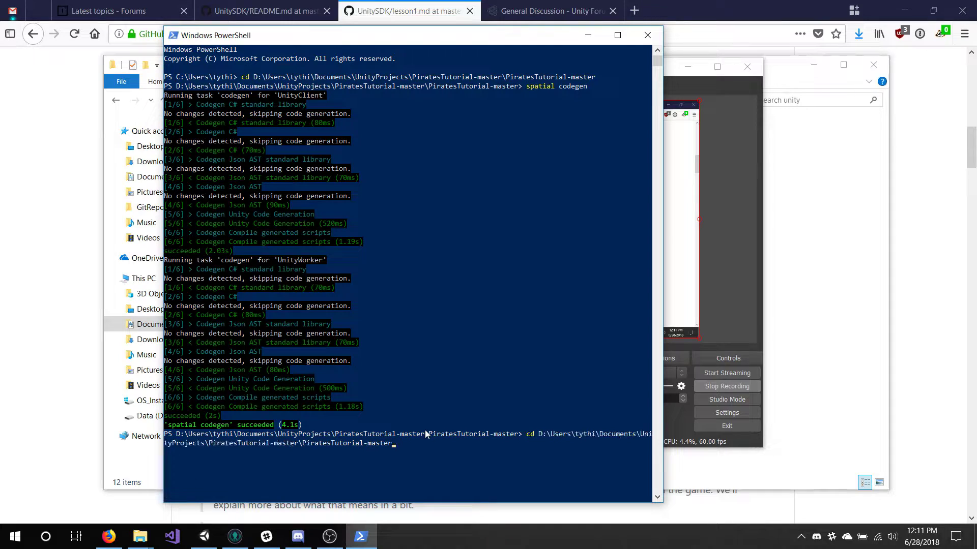
{"action": "key", "text": "Down"}
{"action": "key", "text": "Up"}
{"action": "key", "text": "Down"}
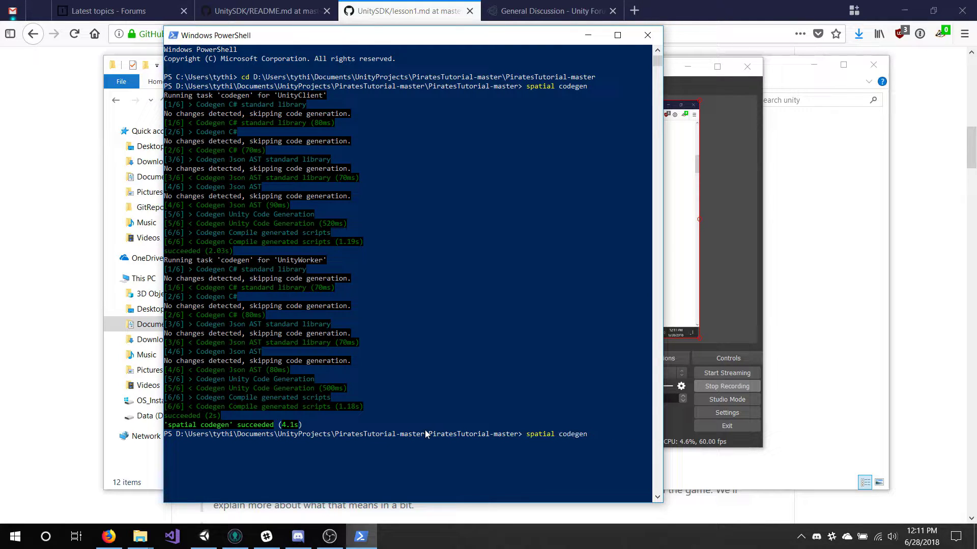
{"action": "key", "text": "Up"}
{"action": "key", "text": "Up"}
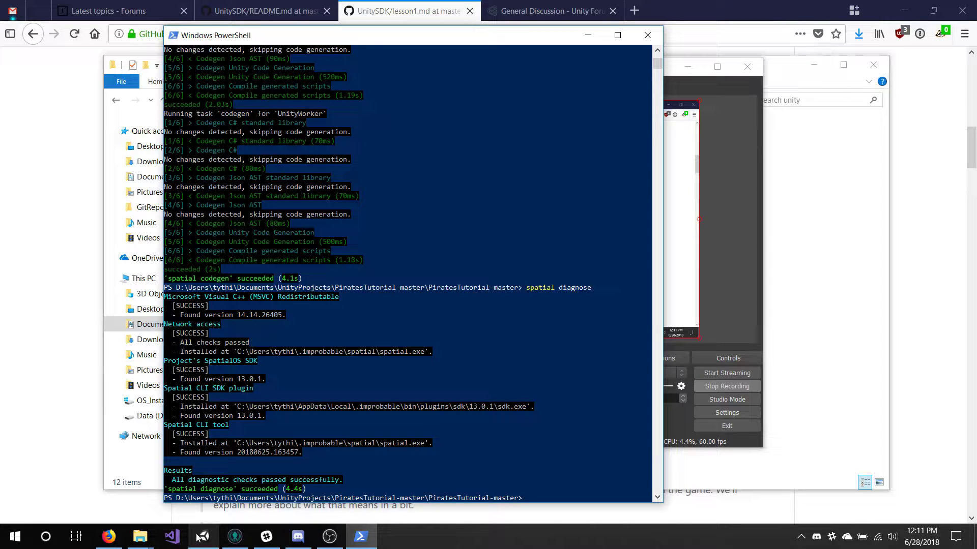
- Switch to Unity, clear and close the Console, and exit the editor
{"action": "left_click", "coordinate": [206, 468]}
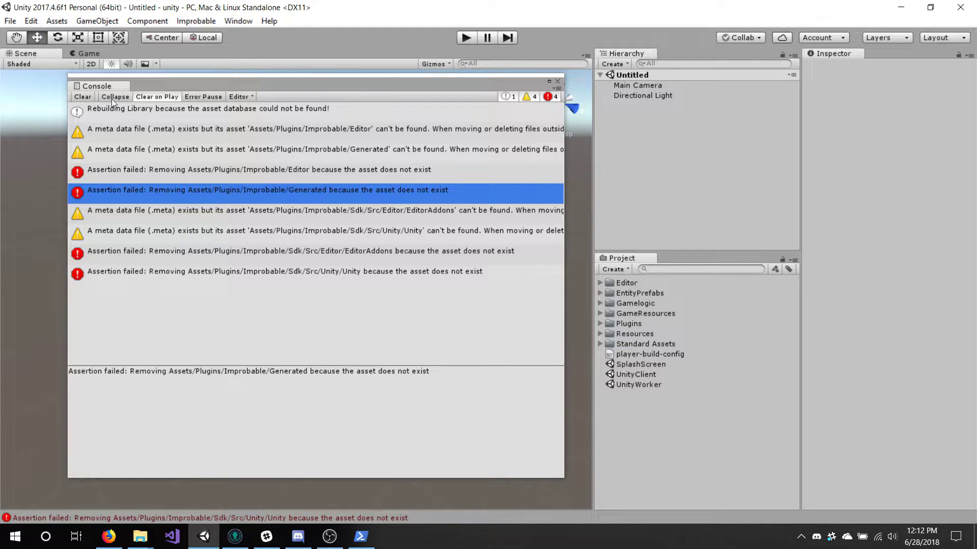
{"action": "left_click", "coordinate": [83, 96]}
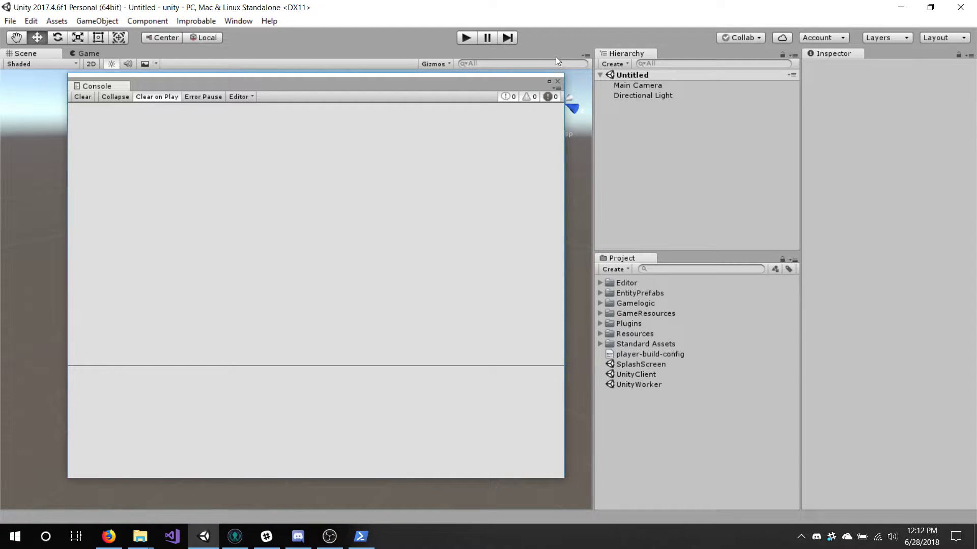
{"action": "left_click", "coordinate": [556, 82]}
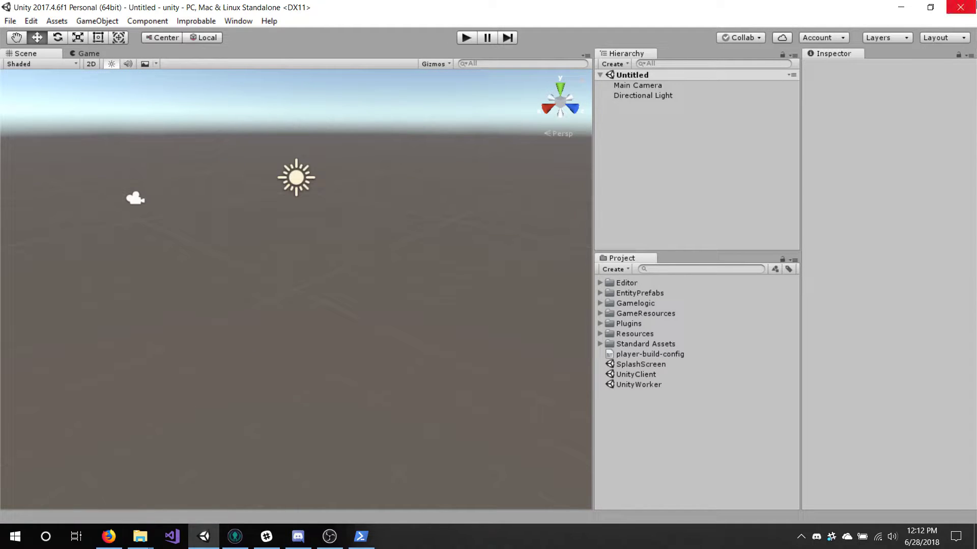
{"action": "left_click", "coordinate": [204, 537]}
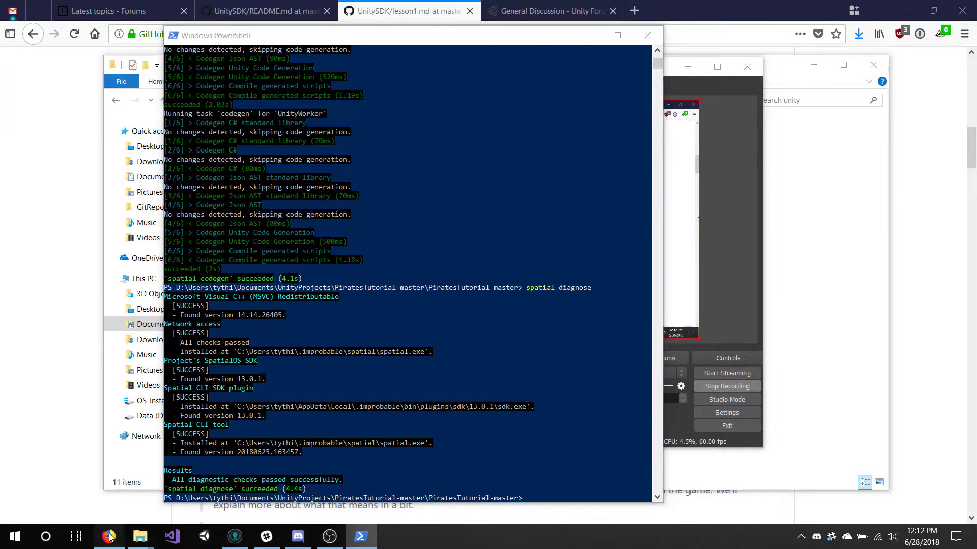
- Copy the build command from lesson section 2.3 in Firefox and run spatial worker build UnityWorker UnityClient --target=development in PowerShell
{"action": "left_click", "coordinate": [109, 537]}
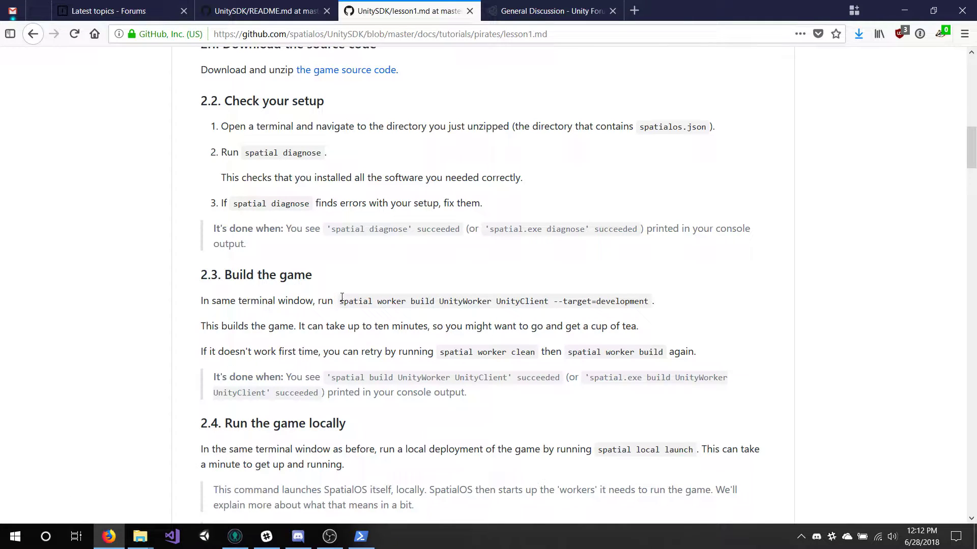
{"action": "left_click_drag", "start_coordinate": [342, 301], "coordinate": [647, 300]}
{"action": "key", "text": "ctrl+c"}
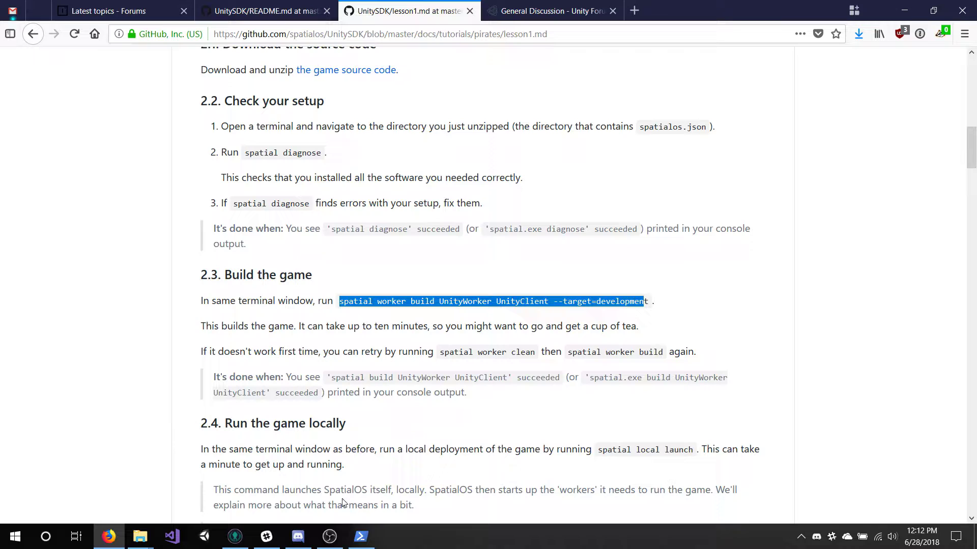
{"action": "left_click", "coordinate": [361, 536]}
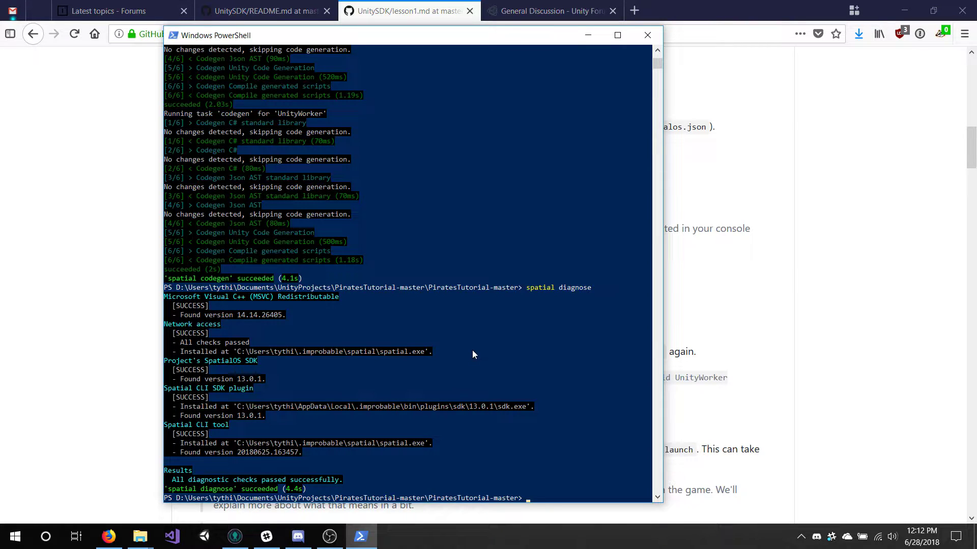
{"action": "key", "text": "ctrl+v"}
{"action": "type", "text": "t"}
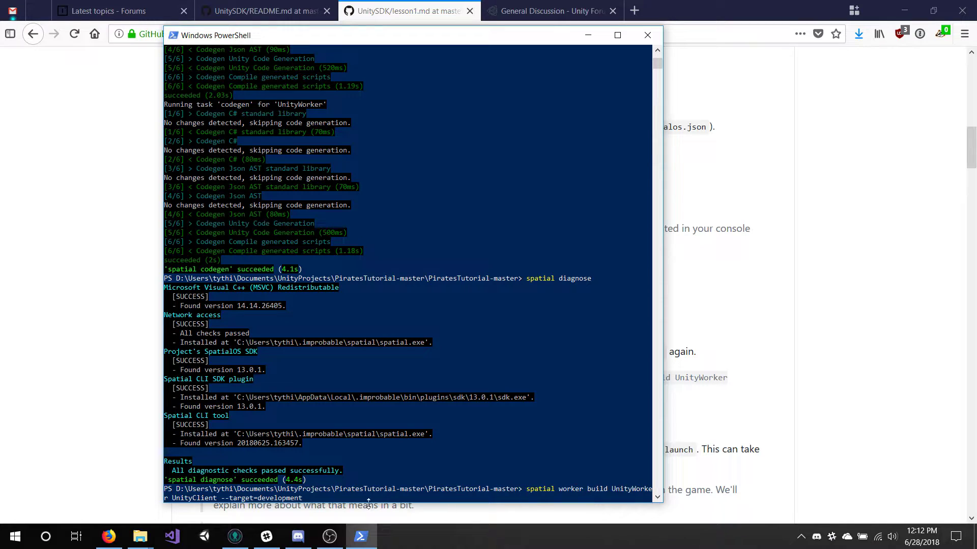
{"action": "key", "text": "Return"}
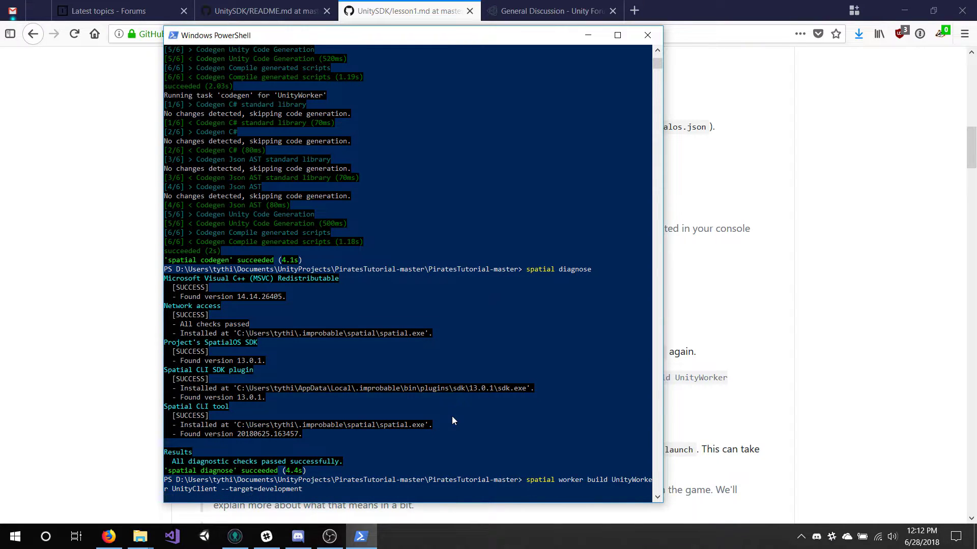
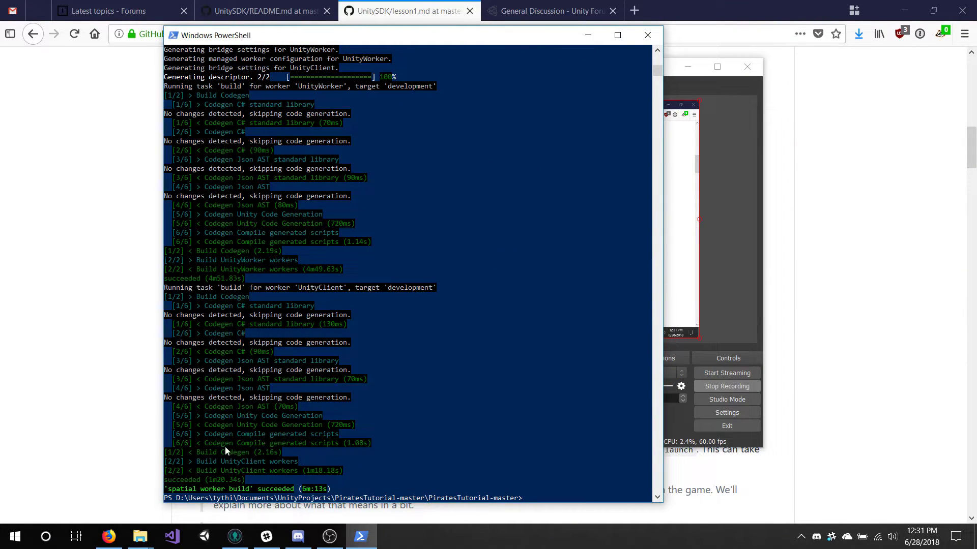
- Launch Unity 2017.4.6f1 and open the unity project from the Pirates tutorial's workers folder
{"action": "left_click", "coordinate": [100, 395]}
{"action": "left_click", "coordinate": [206, 537]}
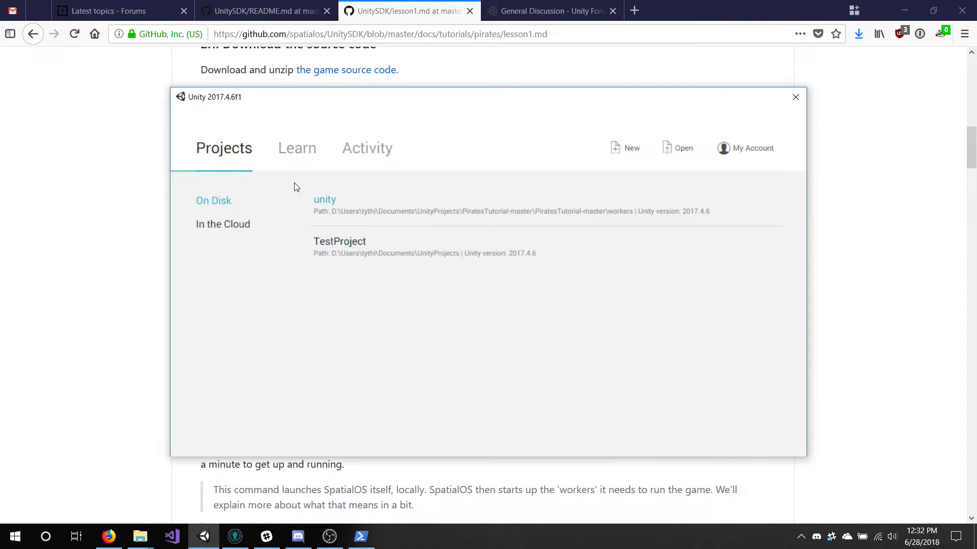
{"action": "left_click", "coordinate": [322, 200]}
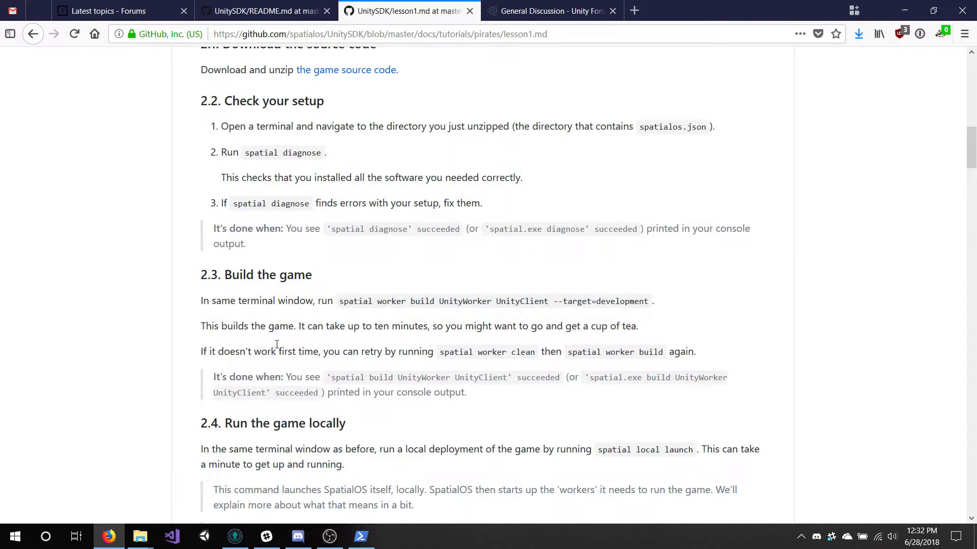
- Check lesson section 2.4 in Firefox and start the local deployment in PowerShell with spatial local launch
{"action": "scroll", "coordinate": [277, 344], "scroll_direction": "down", "scroll_amount": 3}
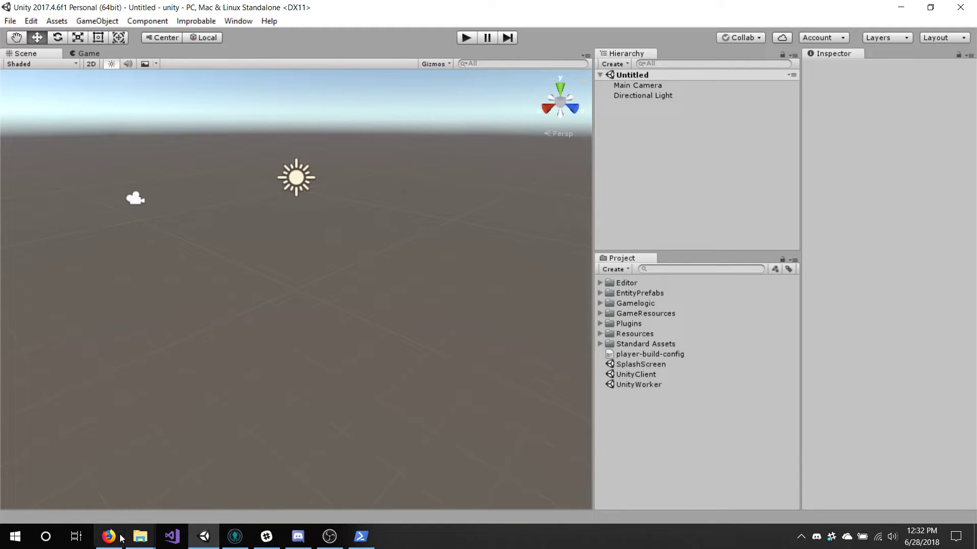
{"action": "mouse_move", "coordinate": [108, 537]}
{"action": "left_click", "coordinate": [203, 481]}
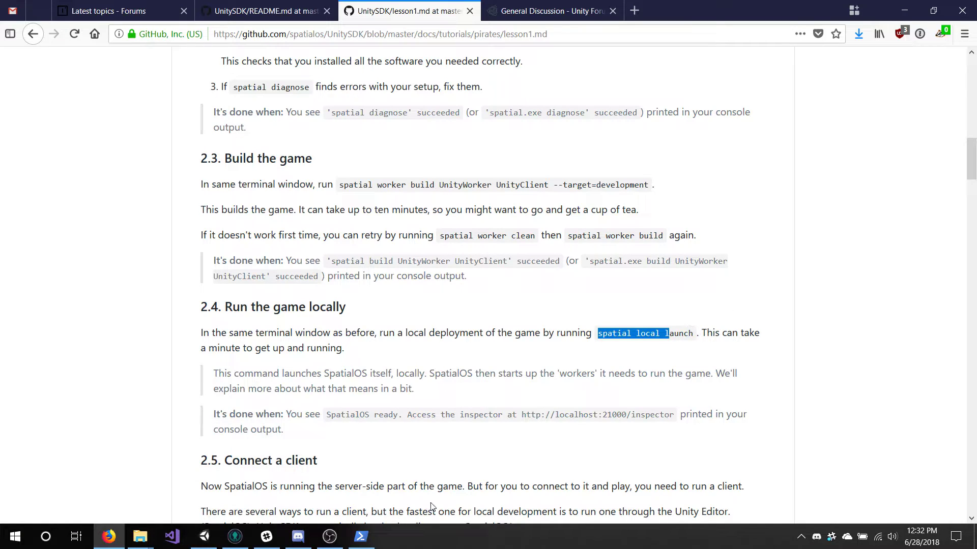
{"action": "left_click", "coordinate": [361, 537]}
{"action": "type", "text": "spatial loc"}
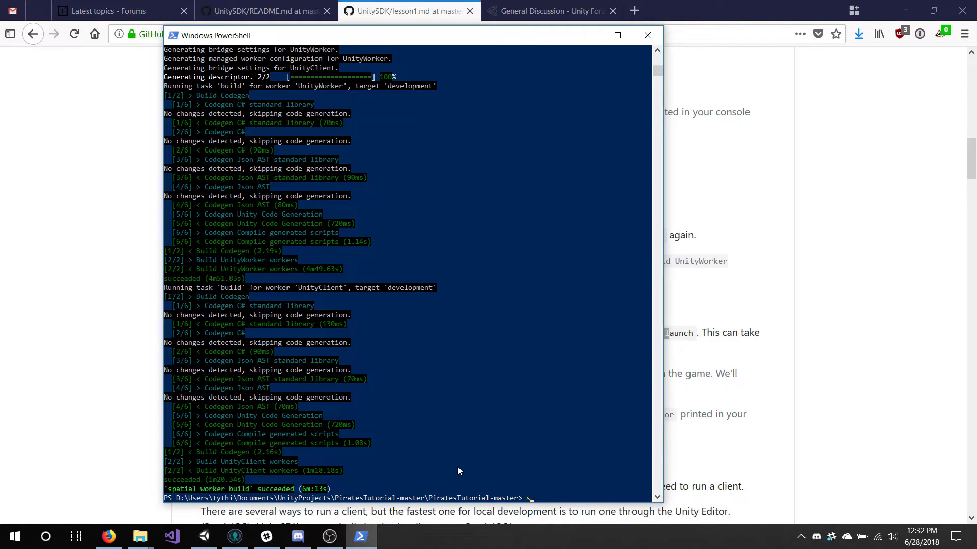
{"action": "type", "text": "al launch"}
{"action": "key", "text": "Return"}
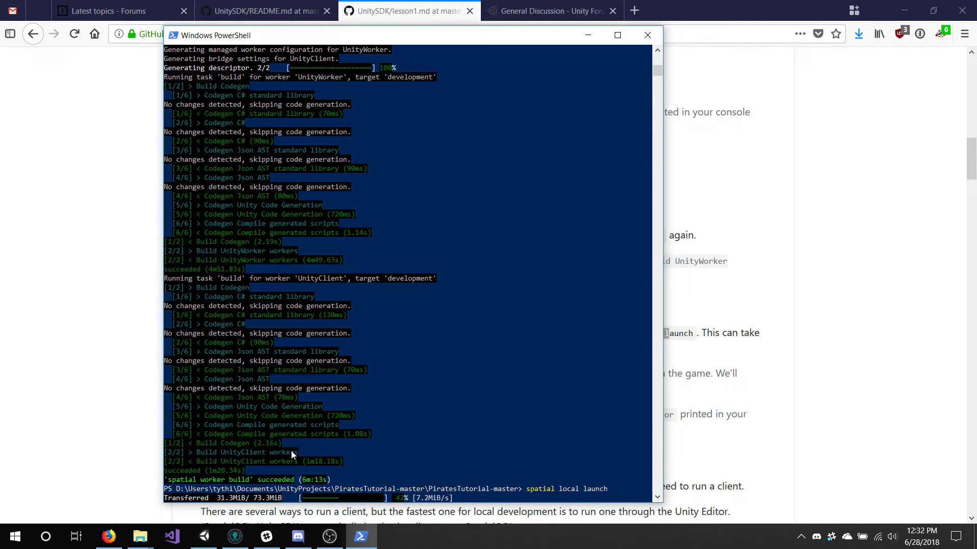
- Read the Connect a client instructions in Firefox and open the UnityClient scene in the Unity editor
{"action": "left_click", "coordinate": [205, 542]}
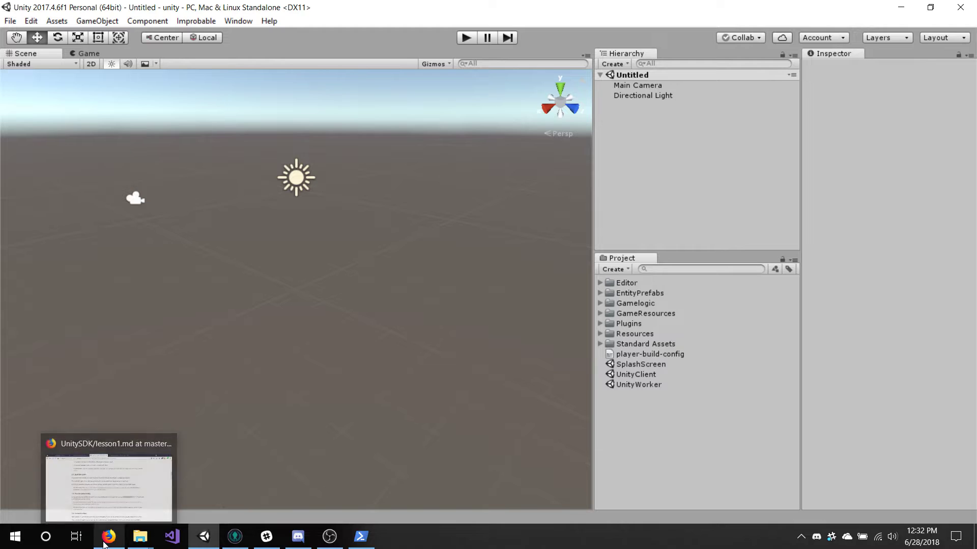
{"action": "left_click", "coordinate": [108, 473]}
{"action": "scroll", "coordinate": [403, 385], "scroll_direction": "down", "scroll_amount": 5}
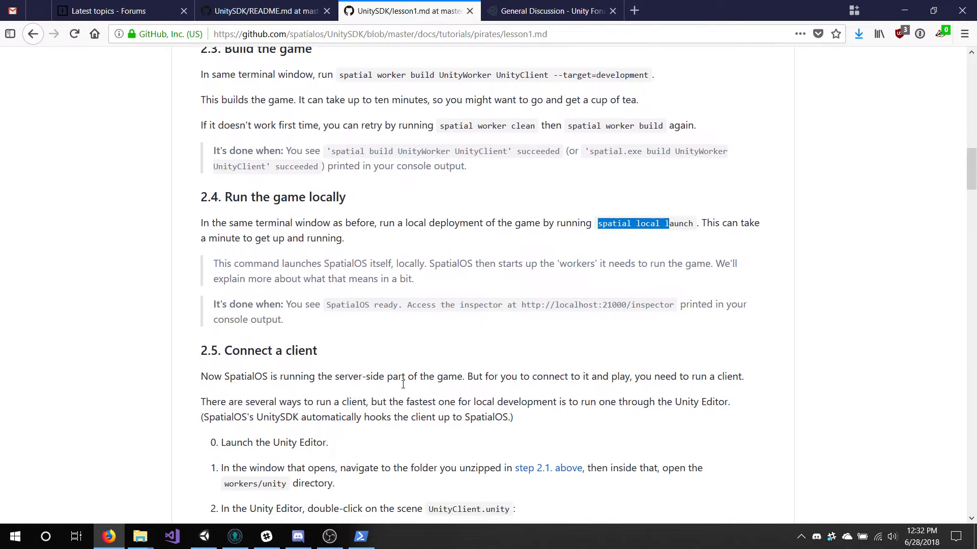
{"action": "scroll", "coordinate": [403, 384], "scroll_direction": "down", "scroll_amount": 3}
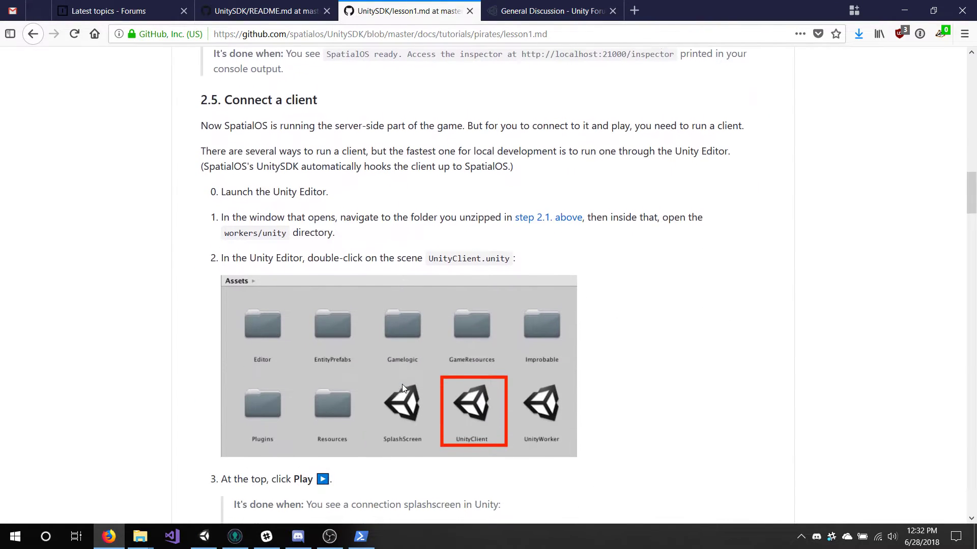
{"action": "scroll", "coordinate": [403, 387], "scroll_direction": "down", "scroll_amount": 3}
{"action": "scroll", "coordinate": [403, 388], "scroll_direction": "down", "scroll_amount": 5}
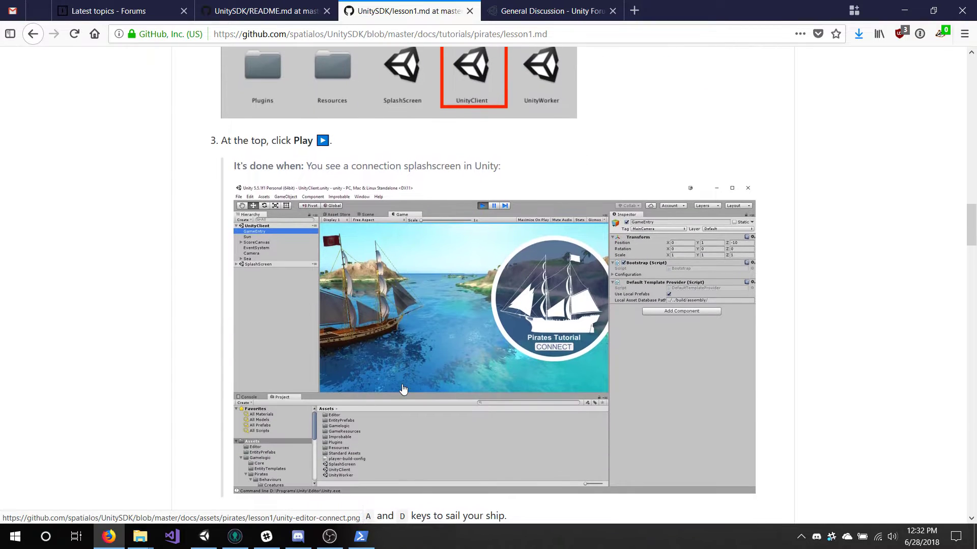
{"action": "scroll", "coordinate": [403, 389], "scroll_direction": "up", "scroll_amount": 6}
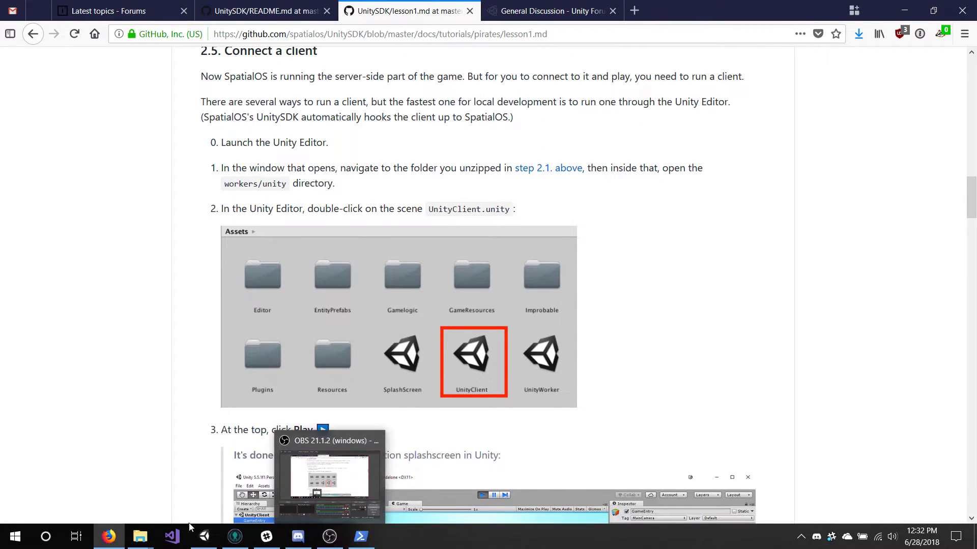
{"action": "left_click", "coordinate": [203, 536]}
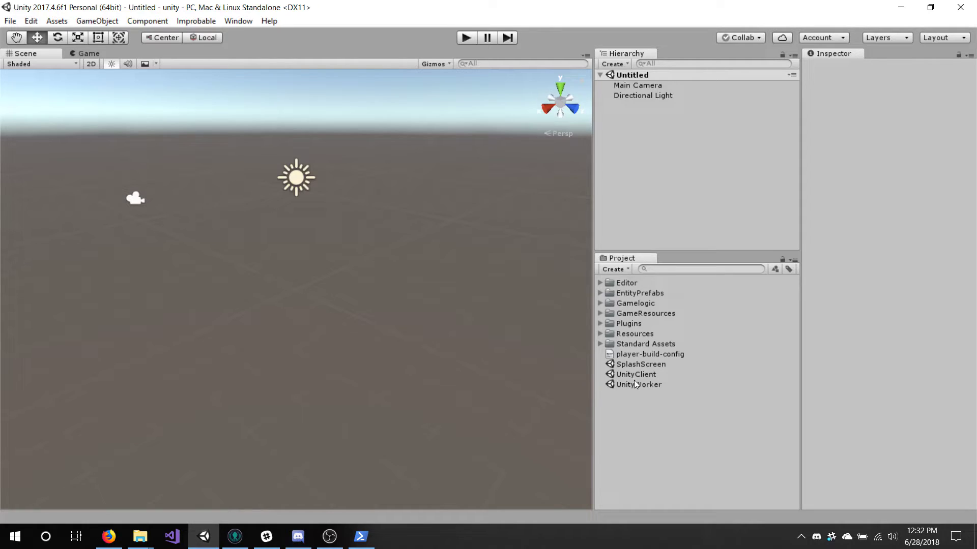
{"action": "double_click", "coordinate": [648, 373]}
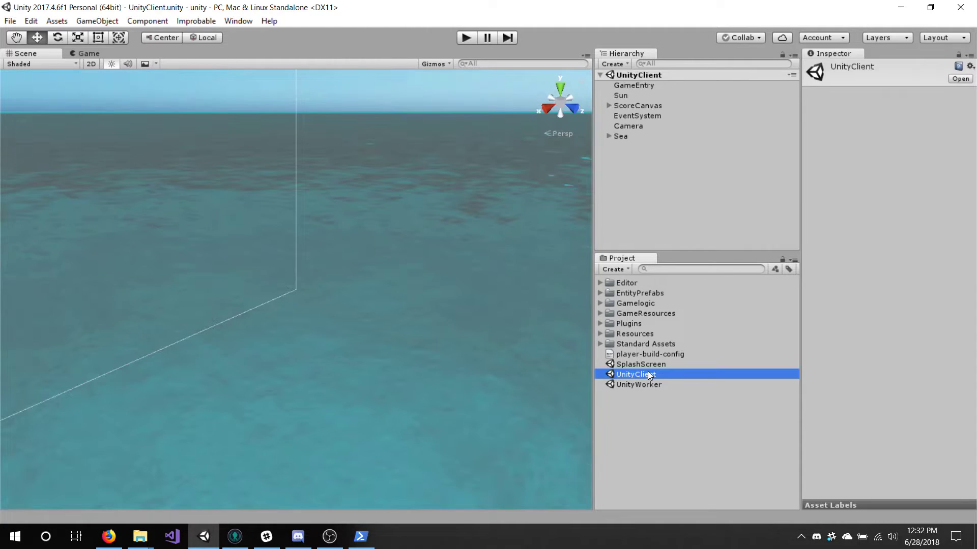
- Return to PowerShell and allow the Java(TM) Platform SE binary through Windows Defender Firewall on public networks
{"action": "left_click", "coordinate": [369, 537]}
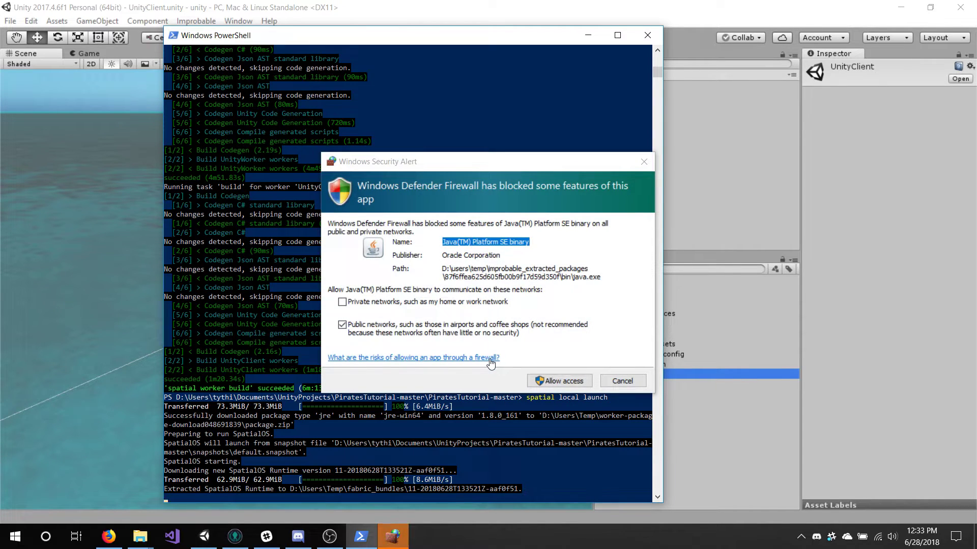
{"action": "left_click", "coordinate": [559, 381]}
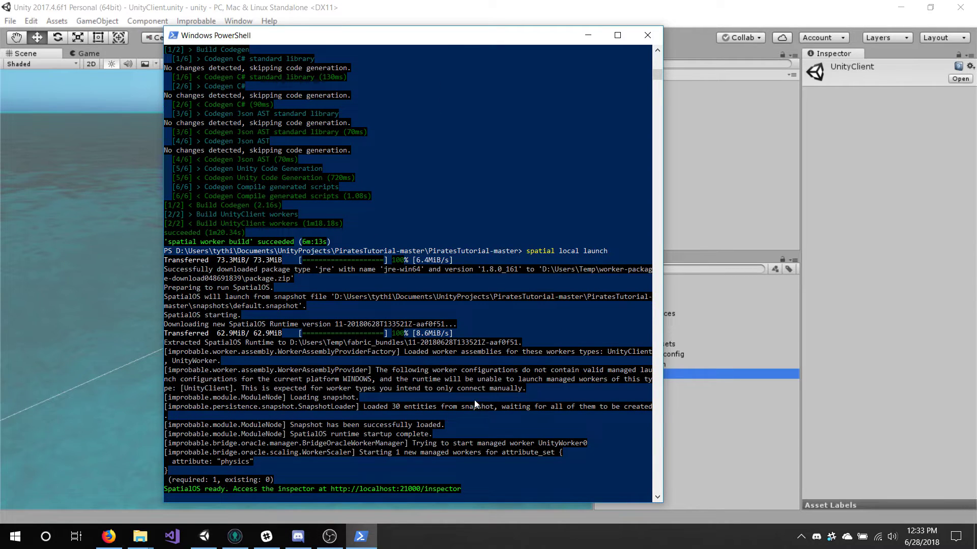
{"action": "left_click_drag", "start_coordinate": [465, 489], "coordinate": [331, 490]}
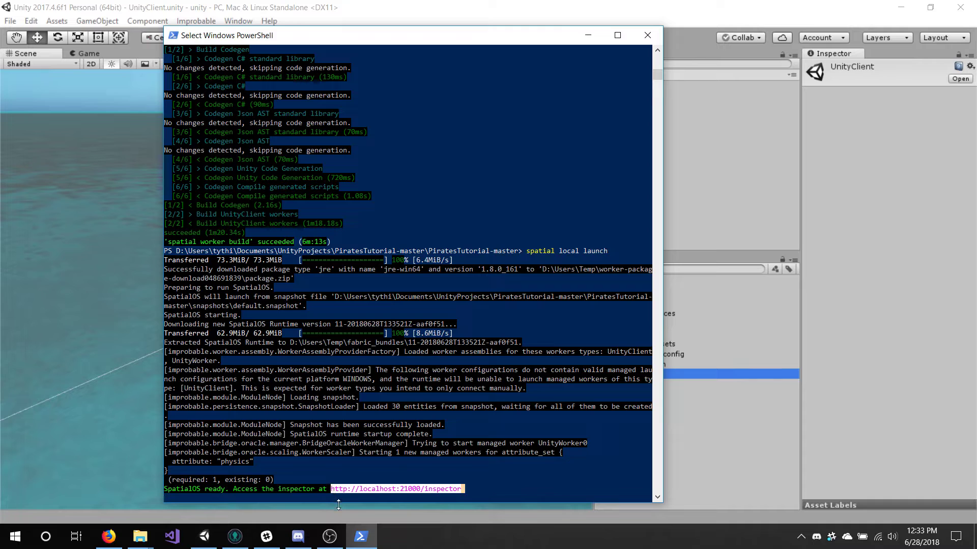
{"action": "key", "text": "ctrl+c"}
{"action": "left_click", "coordinate": [108, 537]}
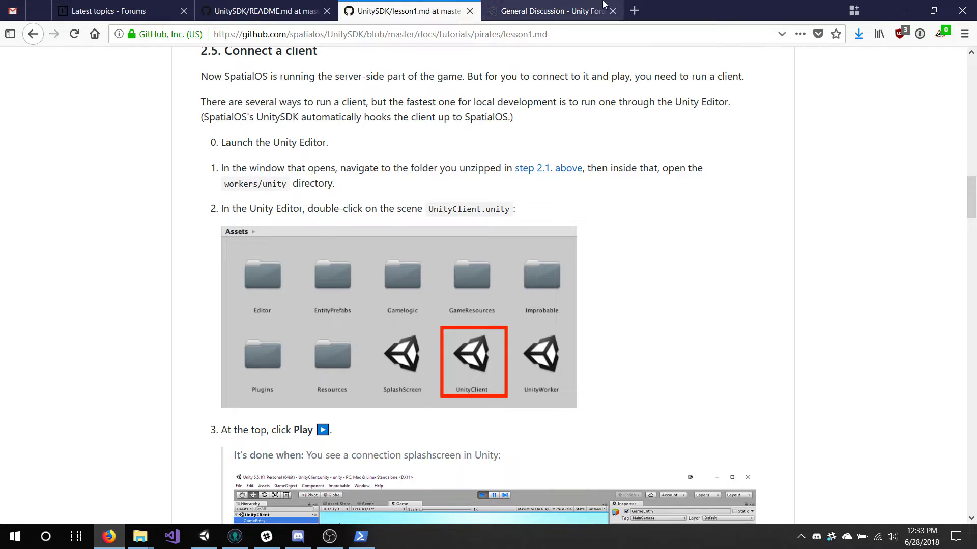
{"action": "left_click", "coordinate": [634, 10]}
{"action": "key", "text": "ctrl+v"}
{"action": "key", "text": "Return"}
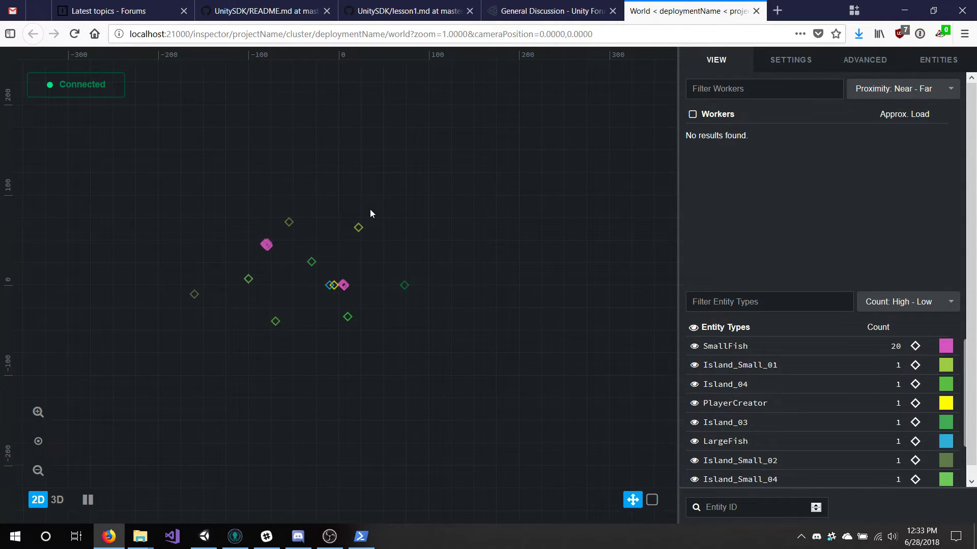
- Check the UnityWorker0 connection log in PowerShell and the matching worker and entities in the Firefox inspector
{"action": "mouse_move", "coordinate": [361, 537]}
{"action": "left_click", "coordinate": [359, 458]}
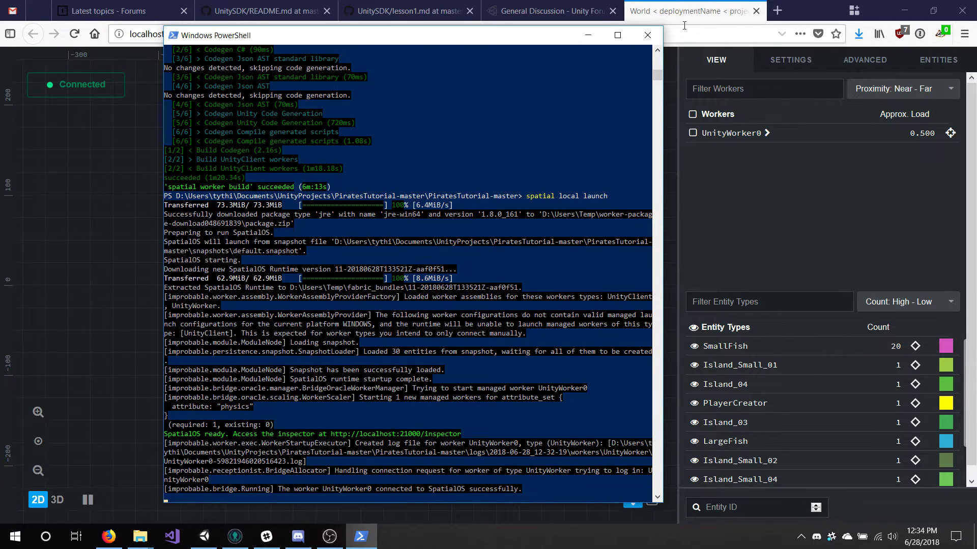
{"action": "left_click", "coordinate": [690, 4]}
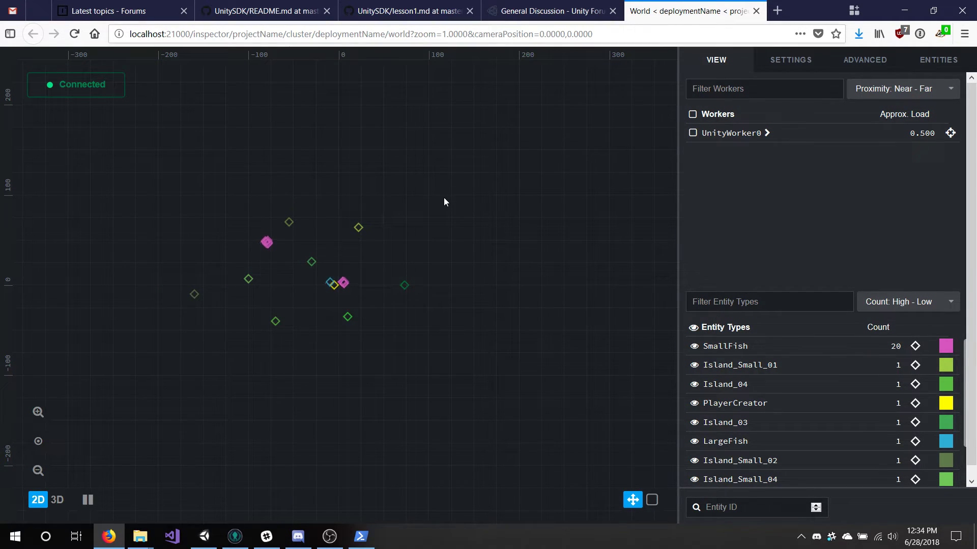
{"action": "mouse_move", "coordinate": [272, 245]}
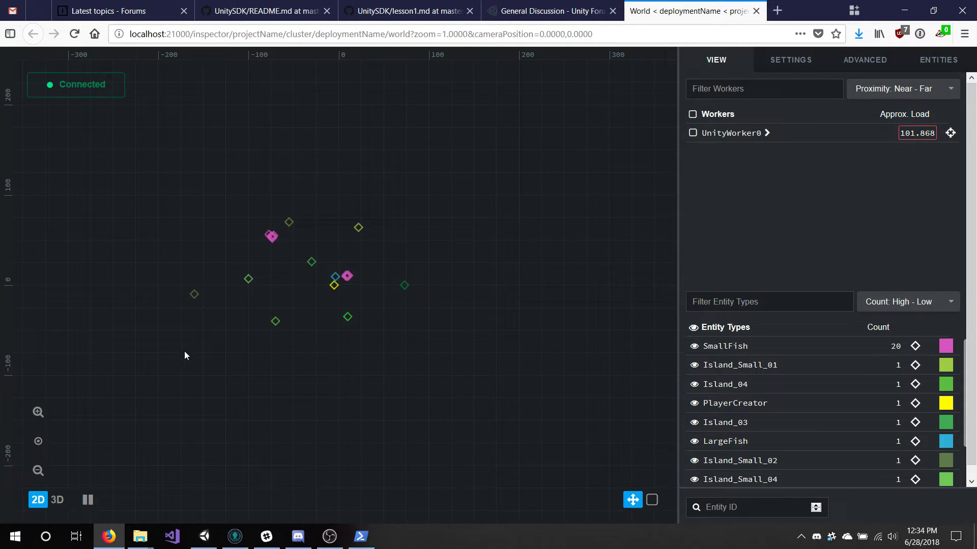
{"action": "left_click", "coordinate": [361, 537]}
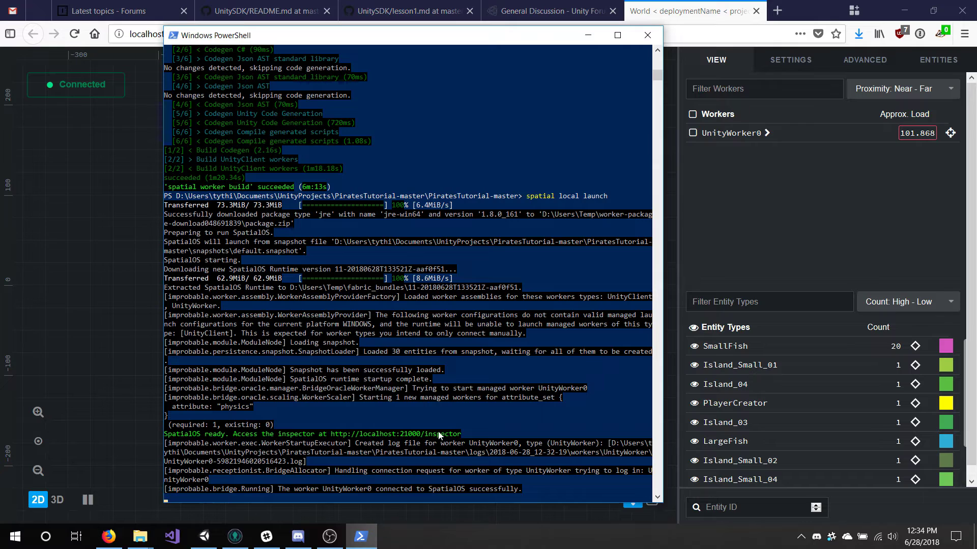
- Switch to Unity, play the UnityClient scene, and connect to the Pirates game to steer the ship
{"action": "left_click", "coordinate": [204, 536]}
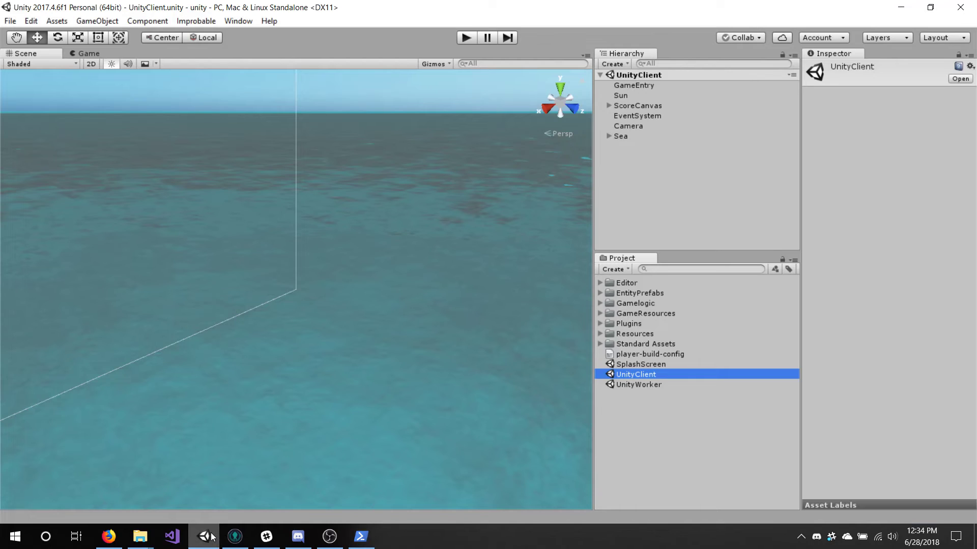
{"action": "left_click", "coordinate": [468, 37]}
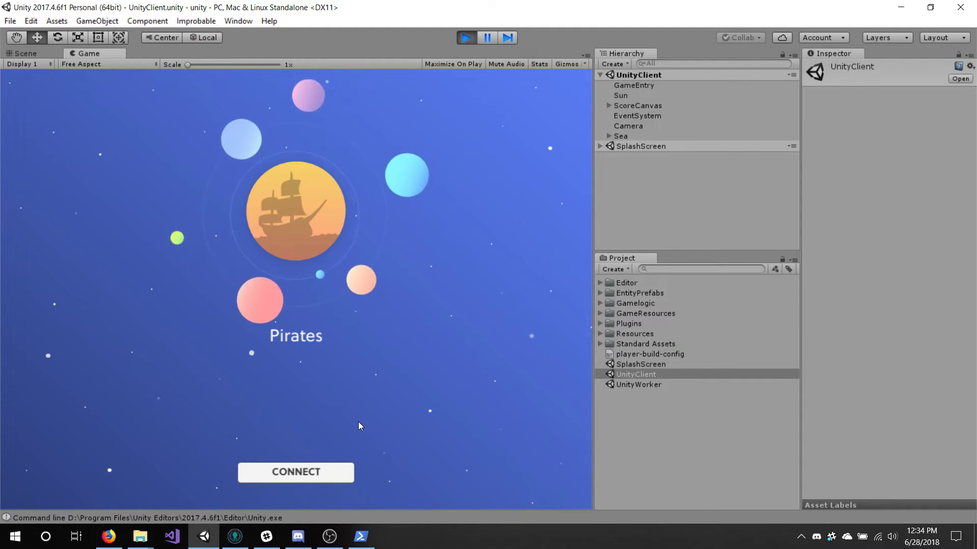
{"action": "left_click", "coordinate": [325, 468]}
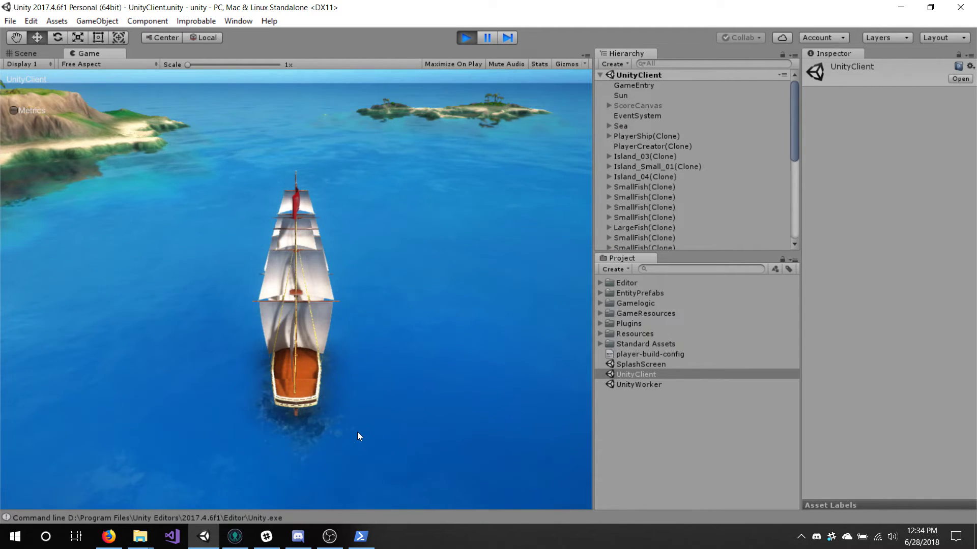
{"action": "key", "text": "d"}
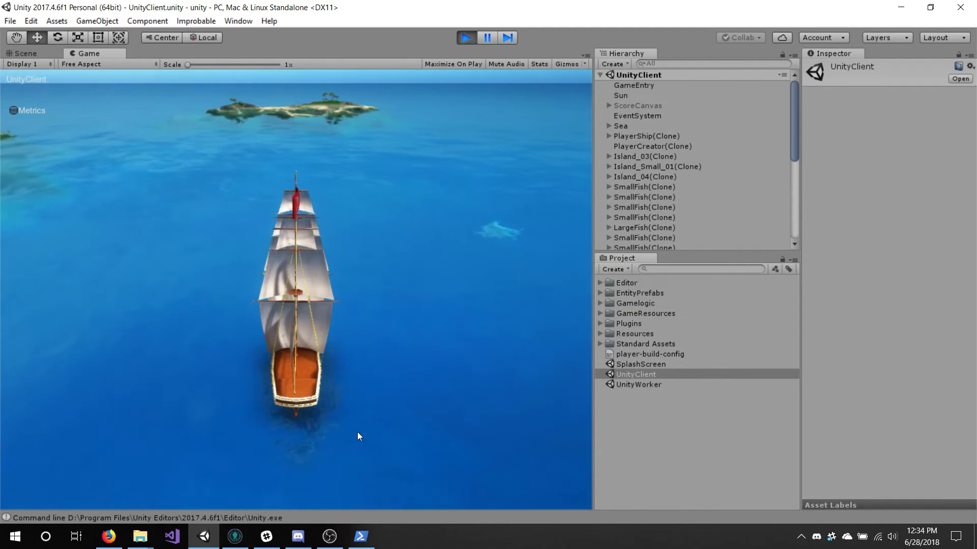
{"action": "key", "text": "a"}
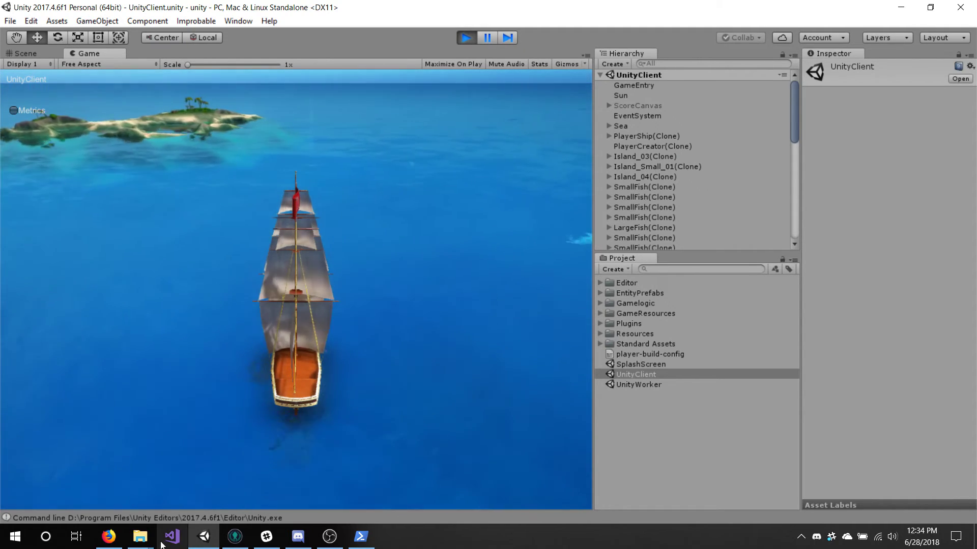
- Move the Firefox inspector tab into its own window filling the right half of the screen, with Unity beside it
{"action": "left_click", "coordinate": [117, 539]}
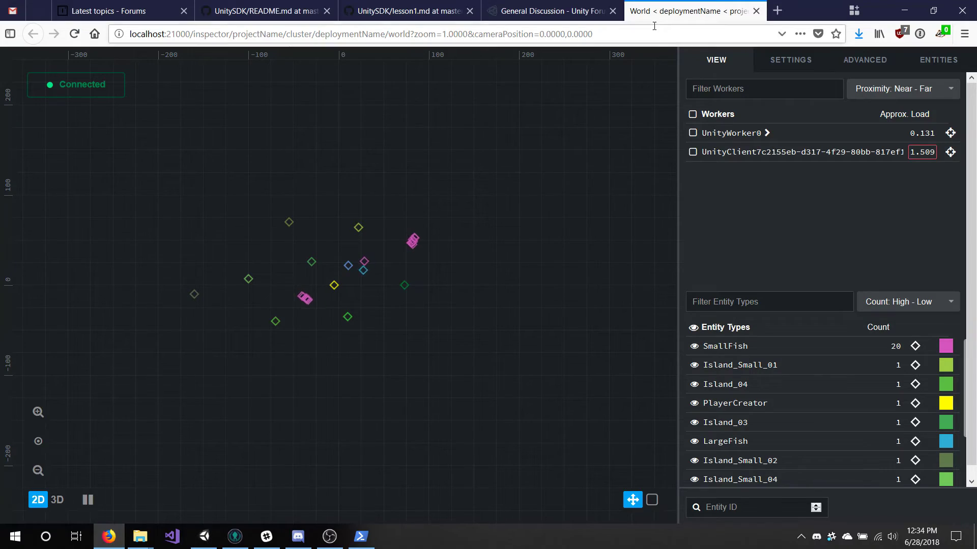
{"action": "left_click_drag", "start_coordinate": [697, 5], "coordinate": [976, 150]}
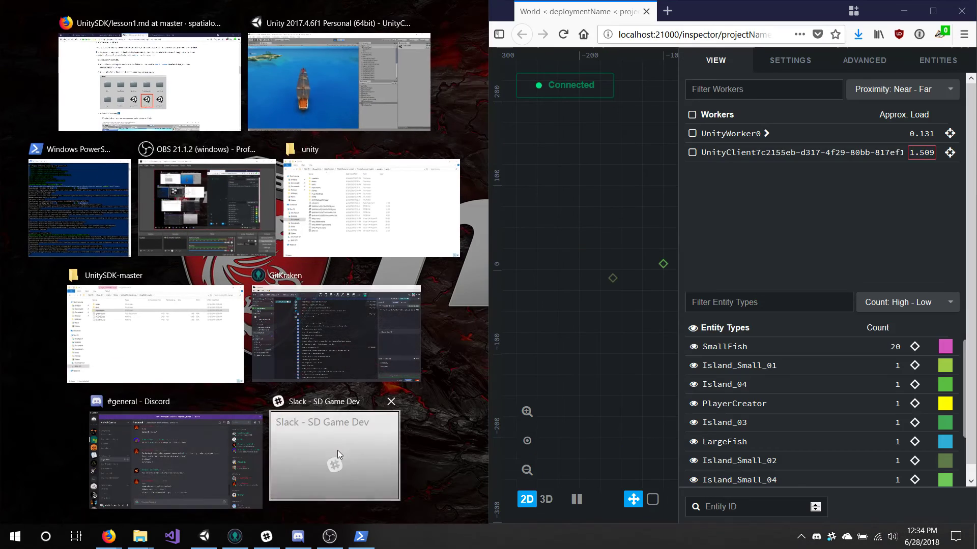
{"action": "left_click", "coordinate": [329, 114]}
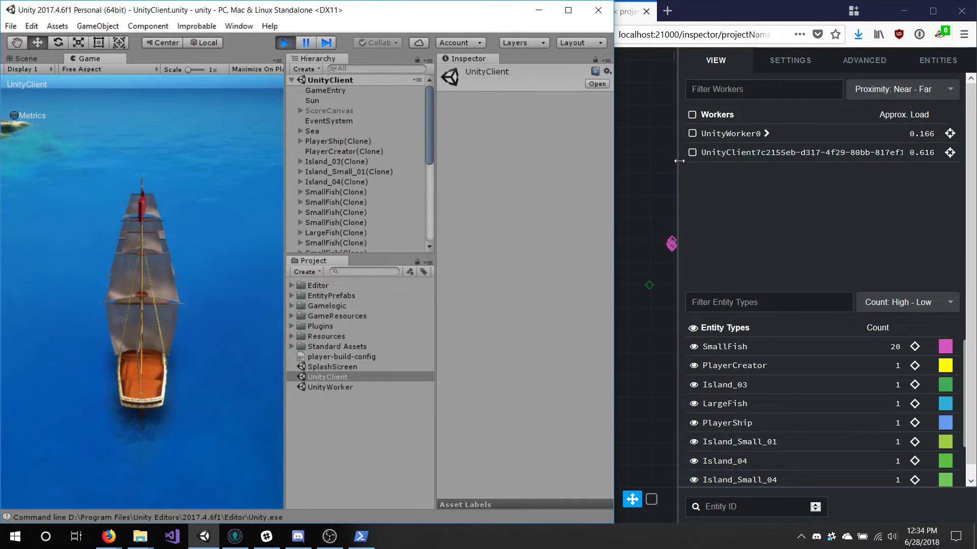
- Resize the inspector's side panel and both windows so the Unity editor and the entity map fit side by side
{"action": "left_click", "coordinate": [872, 189]}
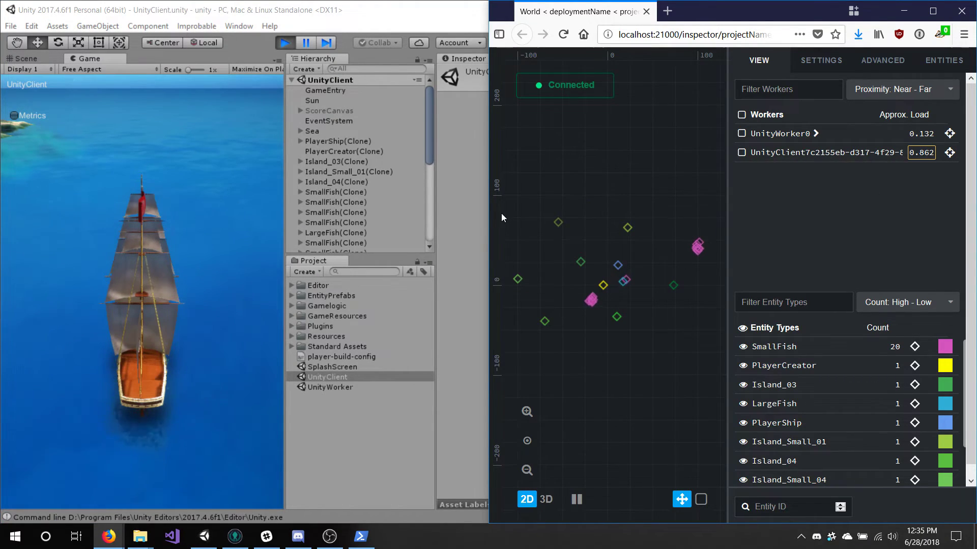
{"action": "left_click", "coordinate": [419, 25]}
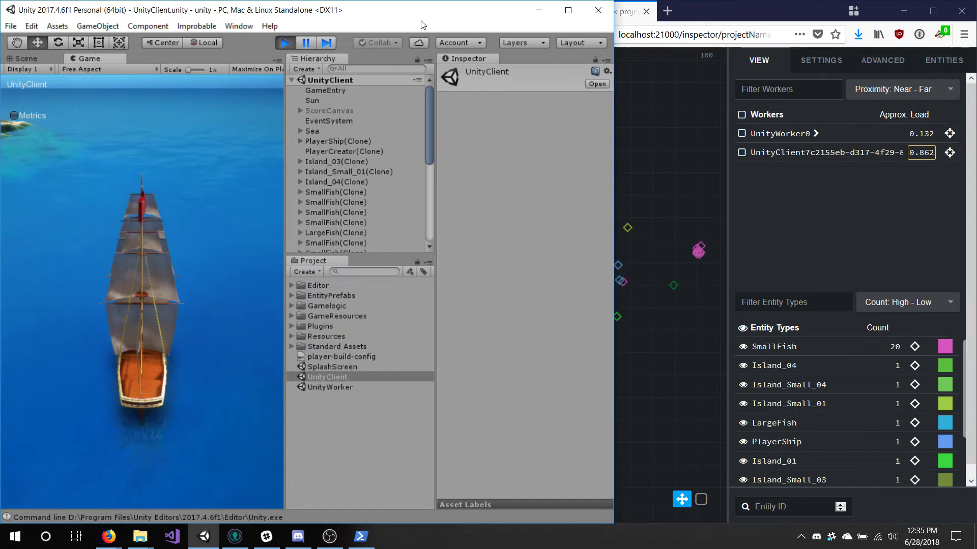
{"action": "left_click_drag", "start_coordinate": [615, 68], "coordinate": [605, 66]}
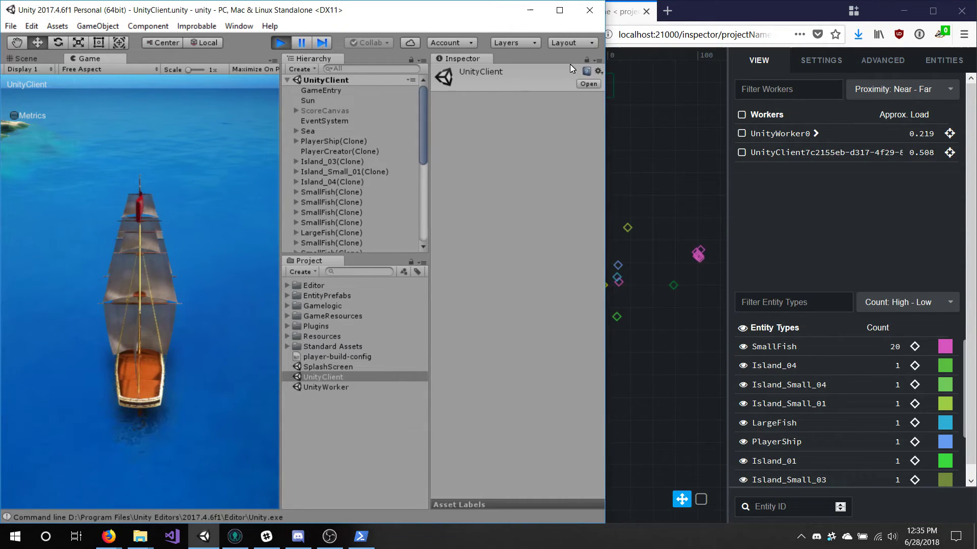
{"action": "left_click", "coordinate": [620, 19]}
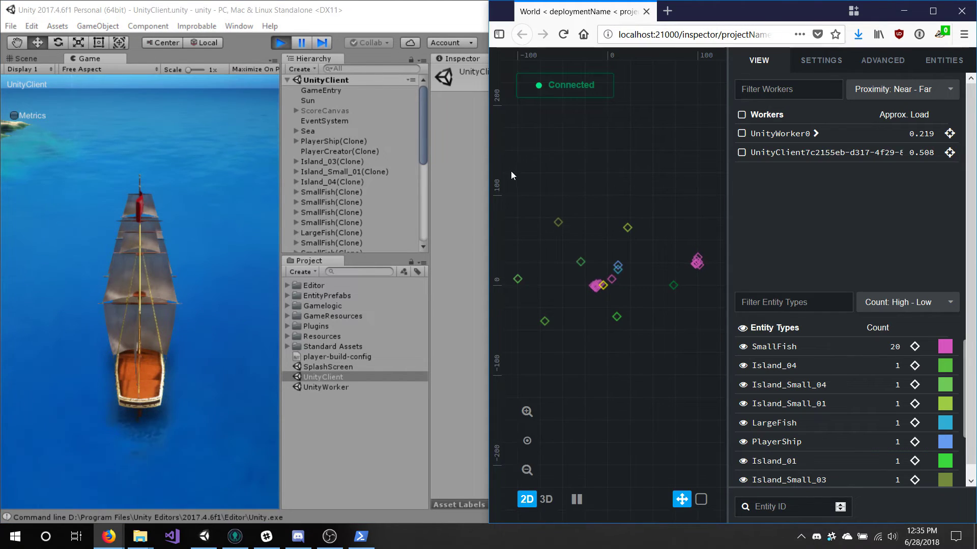
{"action": "left_click_drag", "start_coordinate": [487, 162], "coordinate": [587, 163]}
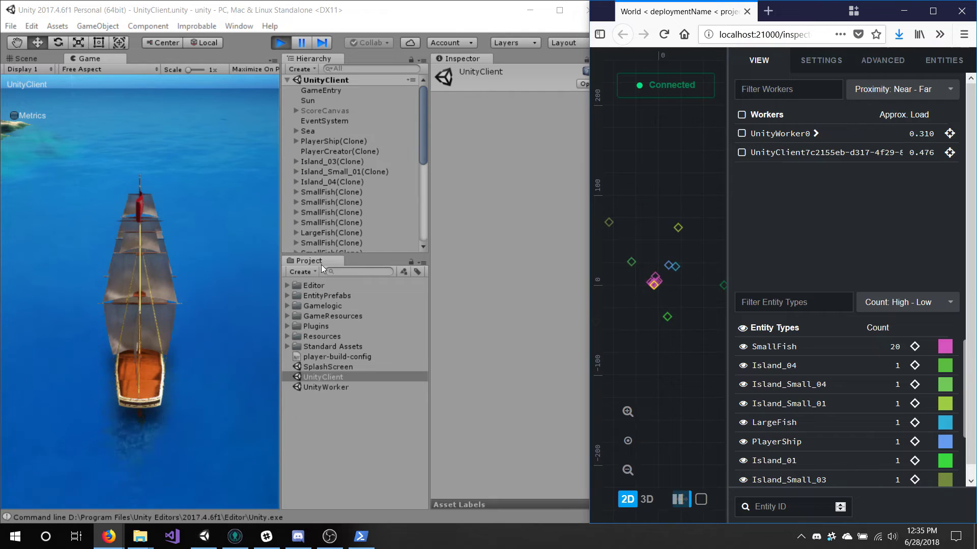
- Sail the ship in Unity's Game view and examine the PlayerCreator entity on the inspector map, clearing its selection when done
{"action": "left_click", "coordinate": [224, 282]}
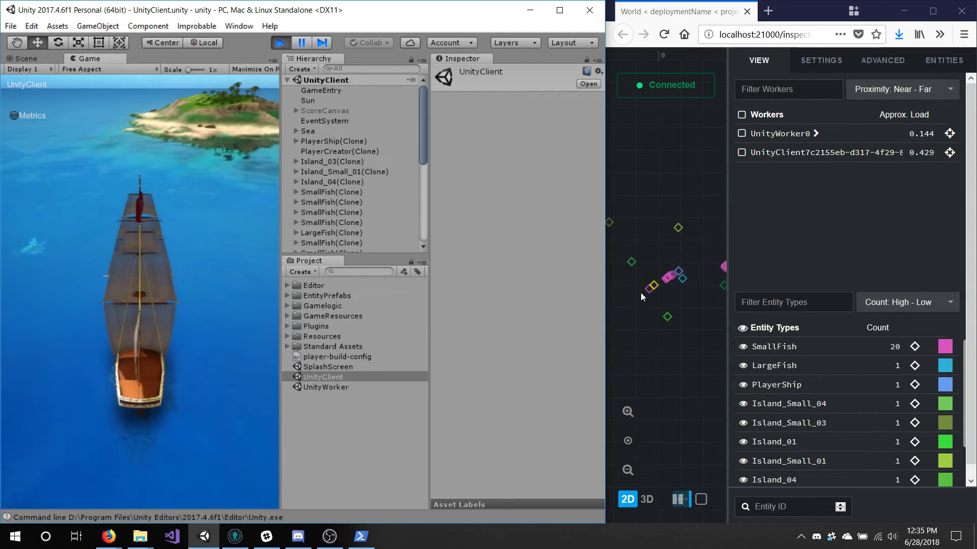
{"action": "mouse_move", "coordinate": [655, 287]}
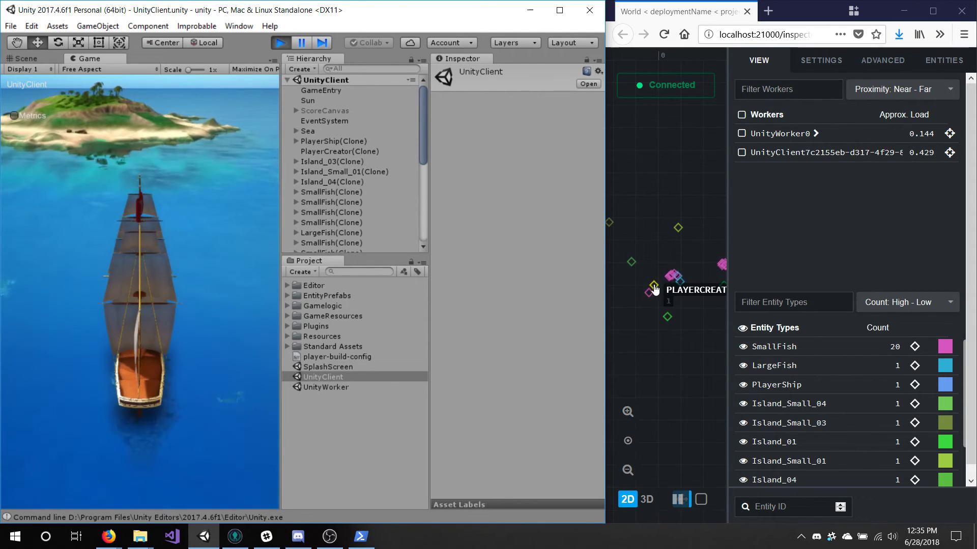
{"action": "left_click", "coordinate": [655, 287]}
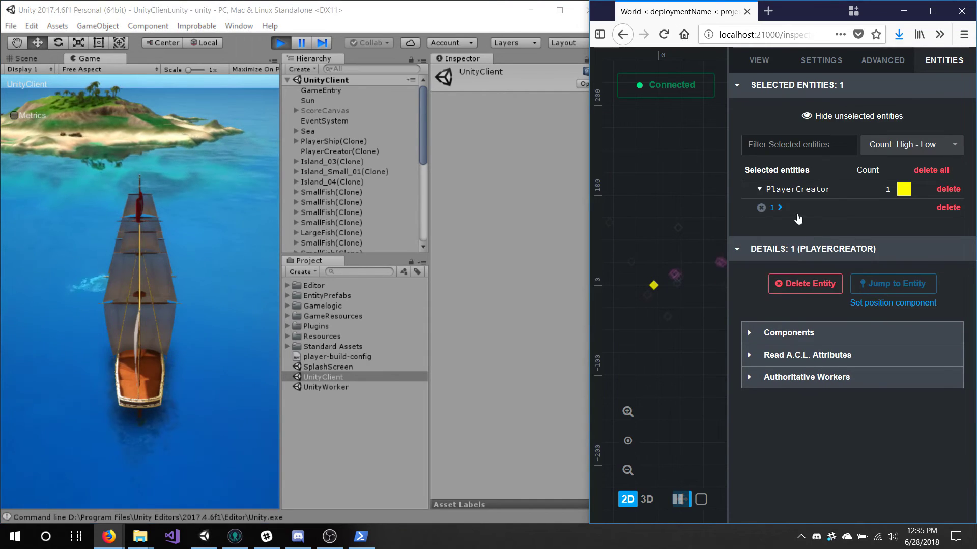
{"action": "left_click", "coordinate": [760, 188]}
{"action": "mouse_move", "coordinate": [656, 286]}
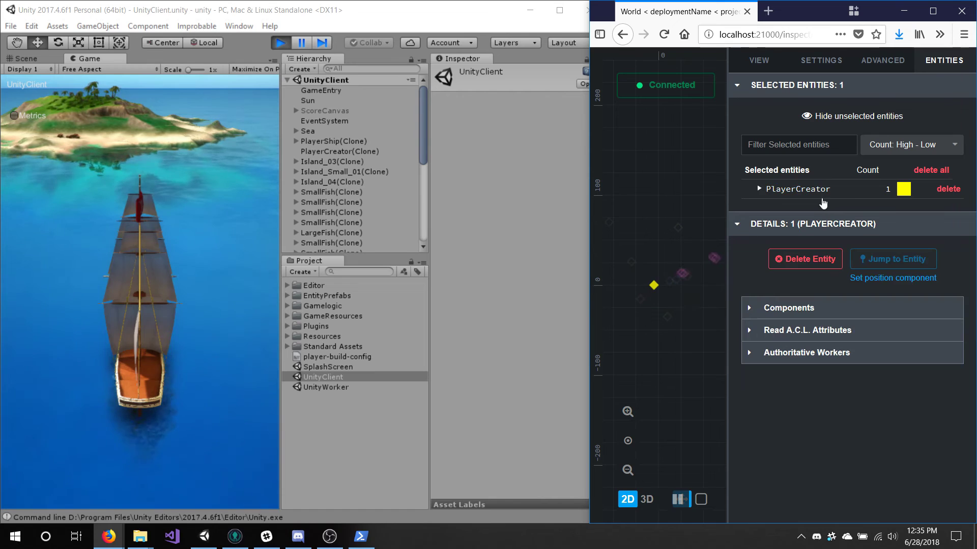
{"action": "left_click", "coordinate": [672, 303]}
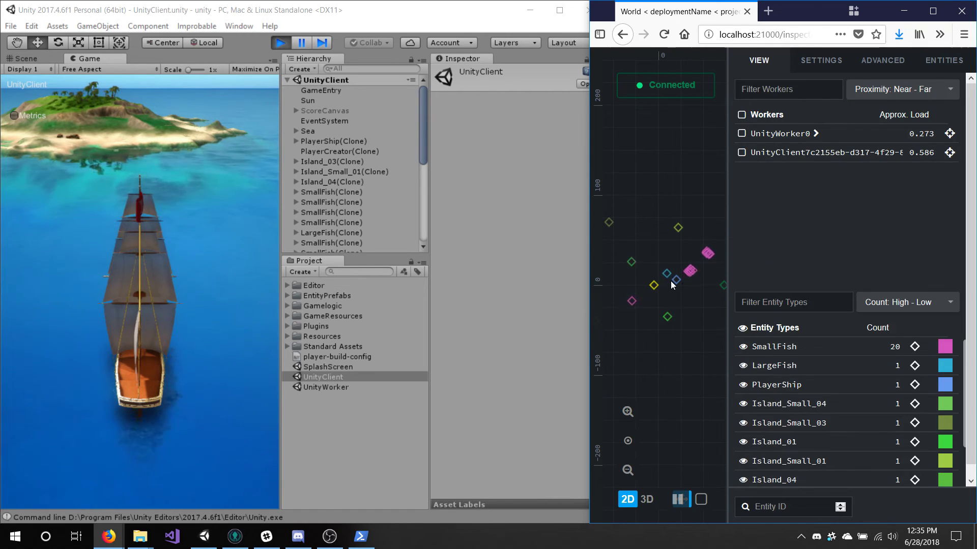
- Select the PlayerShip entity on the inspector map and expand the Components section of its details
{"action": "left_click", "coordinate": [675, 280]}
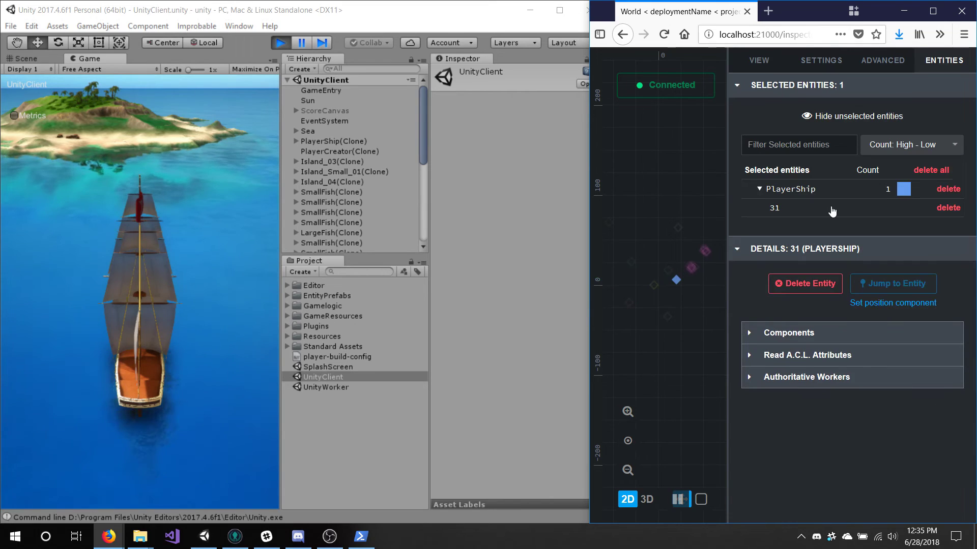
{"action": "left_click", "coordinate": [808, 196]}
{"action": "left_click", "coordinate": [790, 197]}
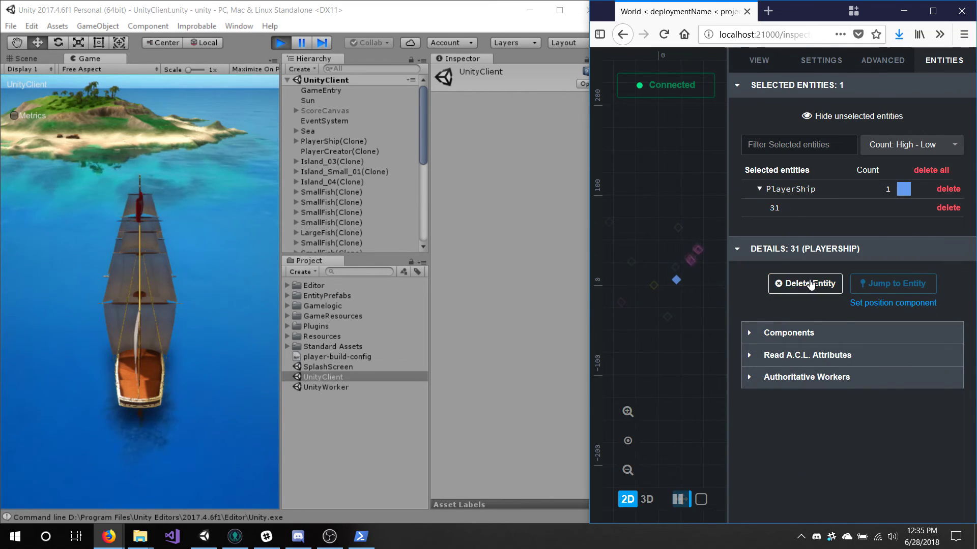
{"action": "left_click", "coordinate": [807, 332]}
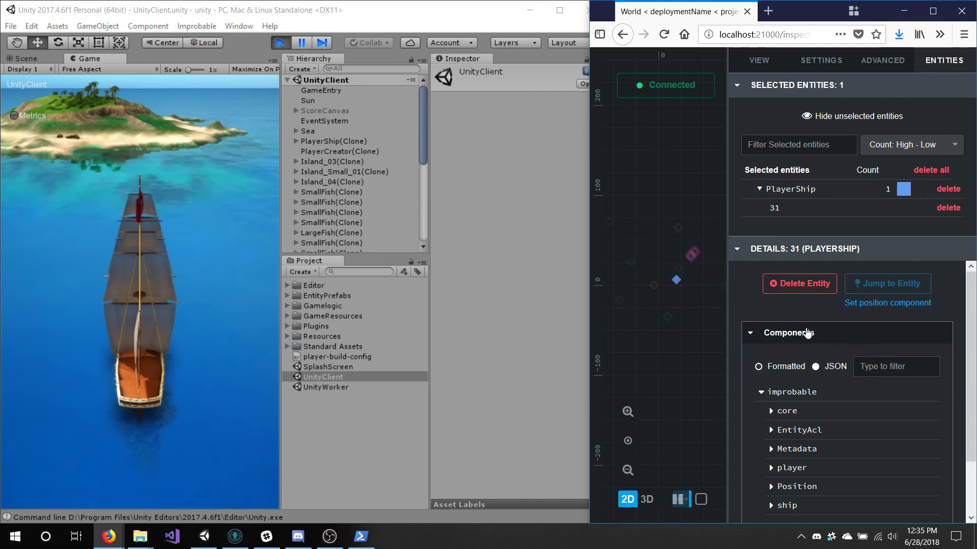
- Expand ClientConnection under player and ShipControls under ship in the PlayerShip components to view their values
{"action": "scroll", "coordinate": [807, 328], "scroll_direction": "down", "scroll_amount": 1}
{"action": "left_click", "coordinate": [808, 443]}
{"action": "scroll", "coordinate": [807, 443], "scroll_direction": "down", "scroll_amount": 1}
{"action": "left_click", "coordinate": [806, 443]}
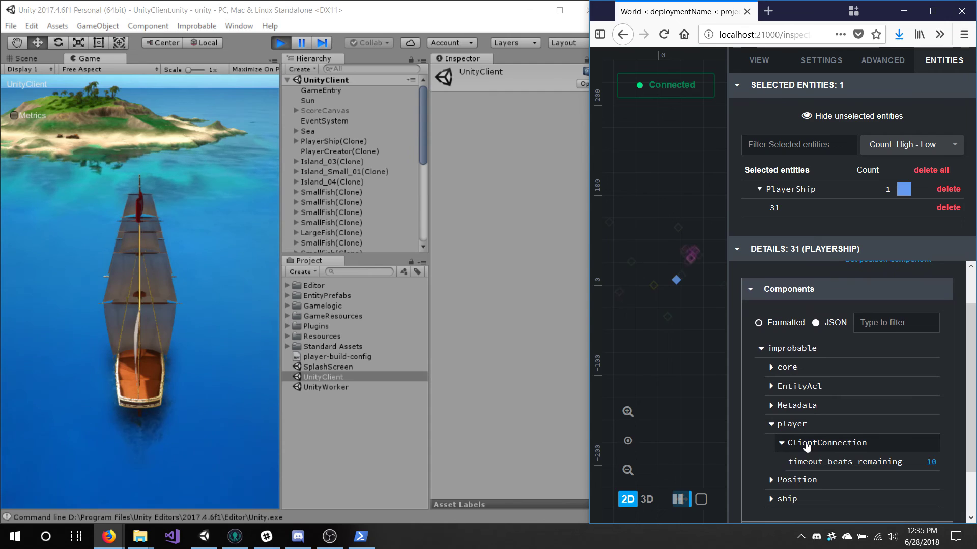
{"action": "left_click", "coordinate": [795, 499]}
{"action": "scroll", "coordinate": [802, 504], "scroll_direction": "down", "scroll_amount": 1}
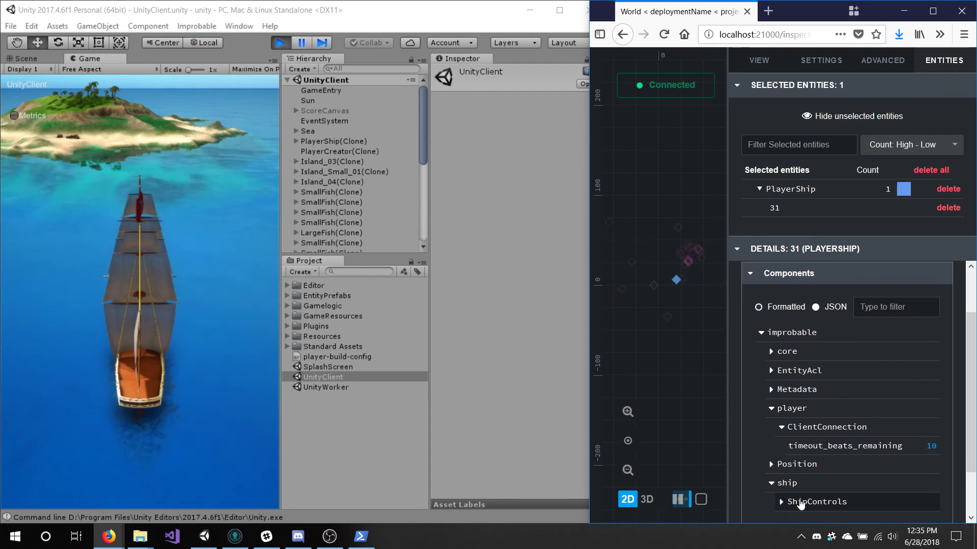
{"action": "scroll", "coordinate": [800, 504], "scroll_direction": "down", "scroll_amount": 3}
{"action": "left_click", "coordinate": [824, 450]}
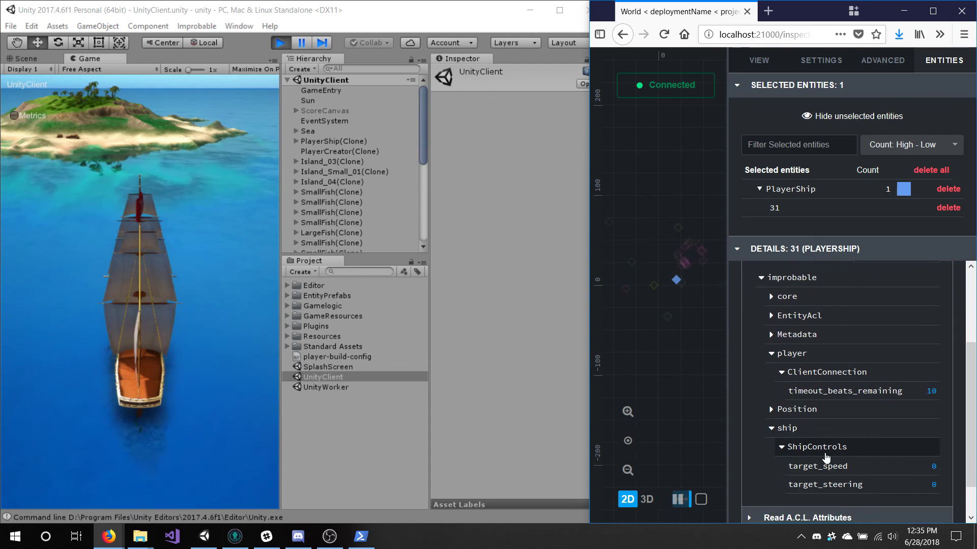
- Sail the ship forward and steer it both ways in Unity's Game view while watching target_speed and target_steering in the inspector
{"action": "left_click", "coordinate": [230, 371]}
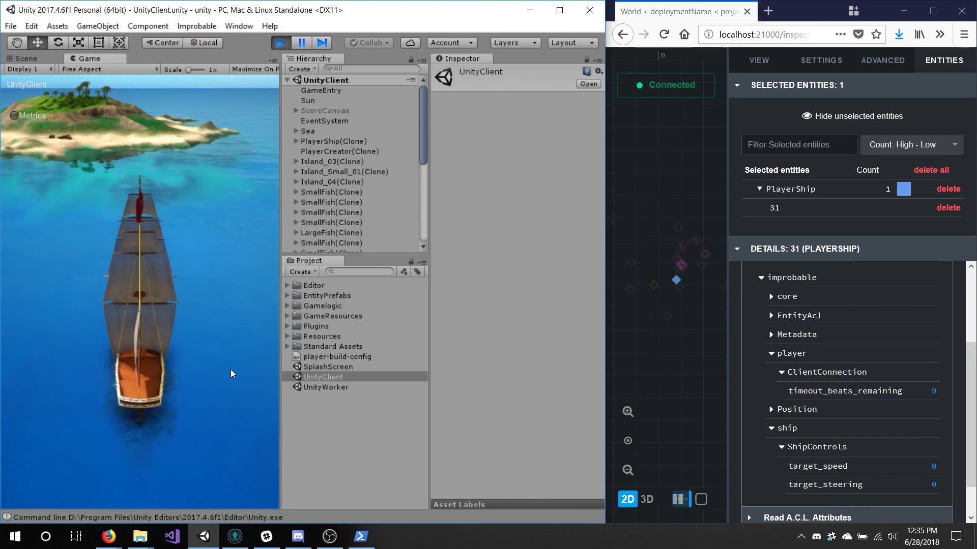
{"action": "key", "text": "w"}
{"action": "key", "text": "a"}
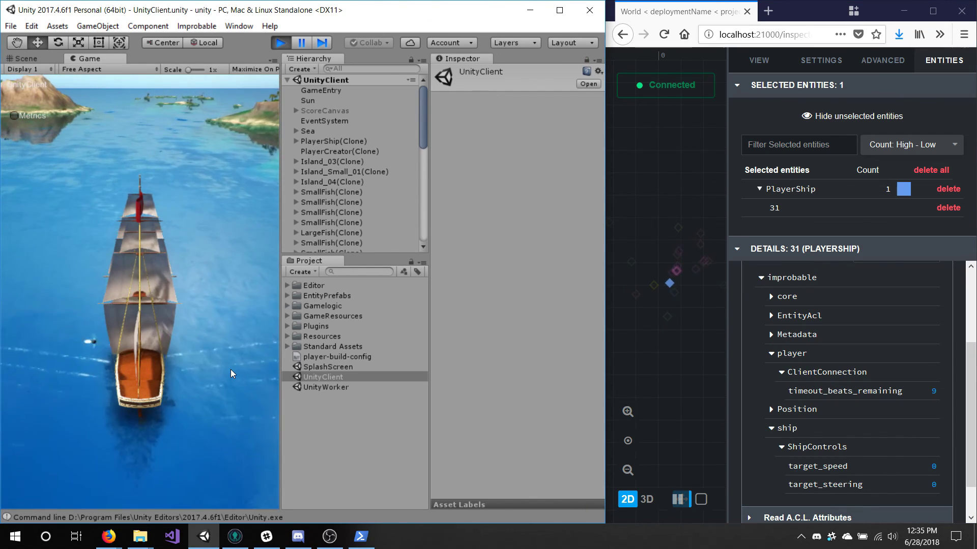
{"action": "key", "text": "w"}
{"action": "key", "text": "d"}
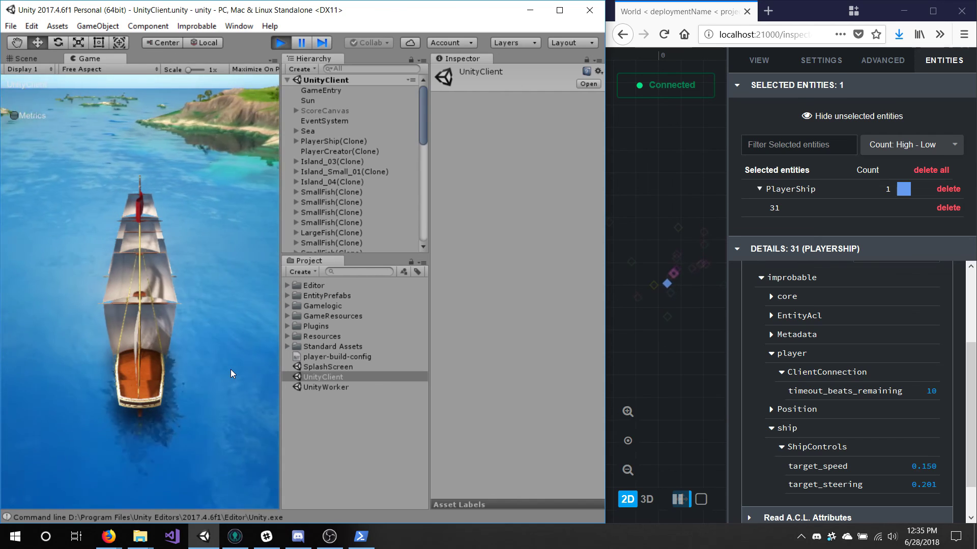